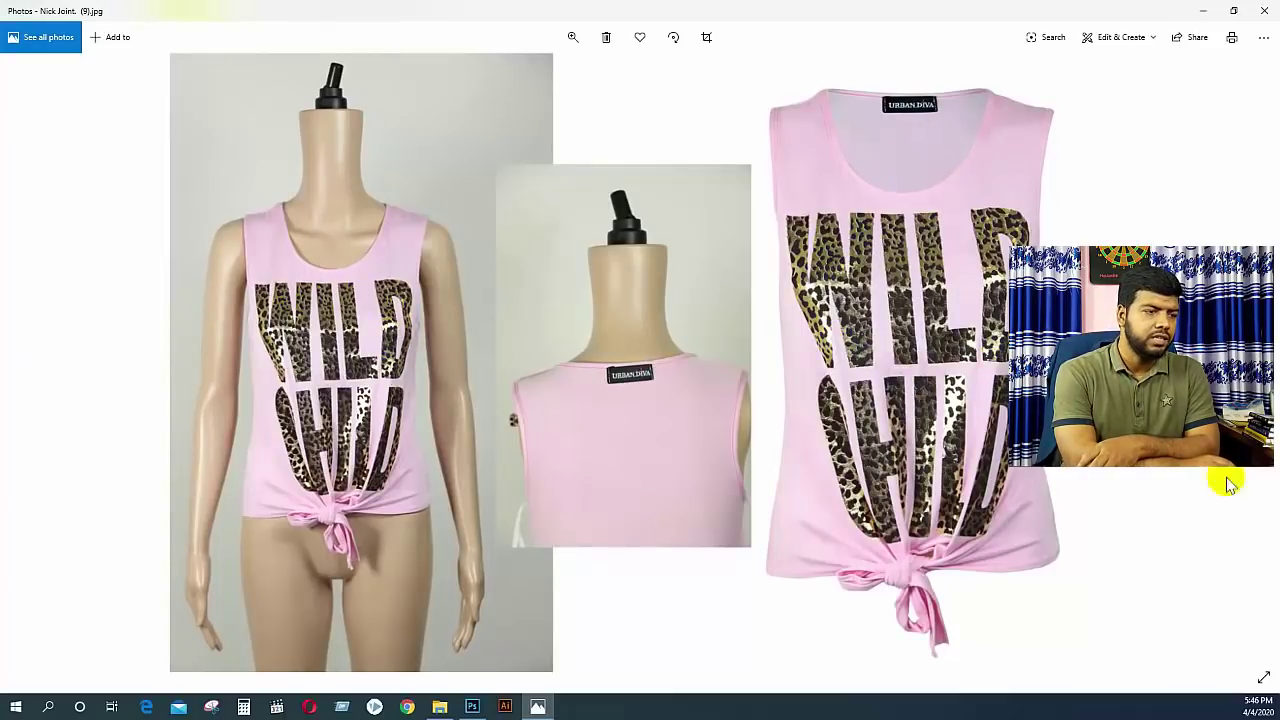
Look through the finished neck-joint example photos and close the photo viewer.
key(Right)
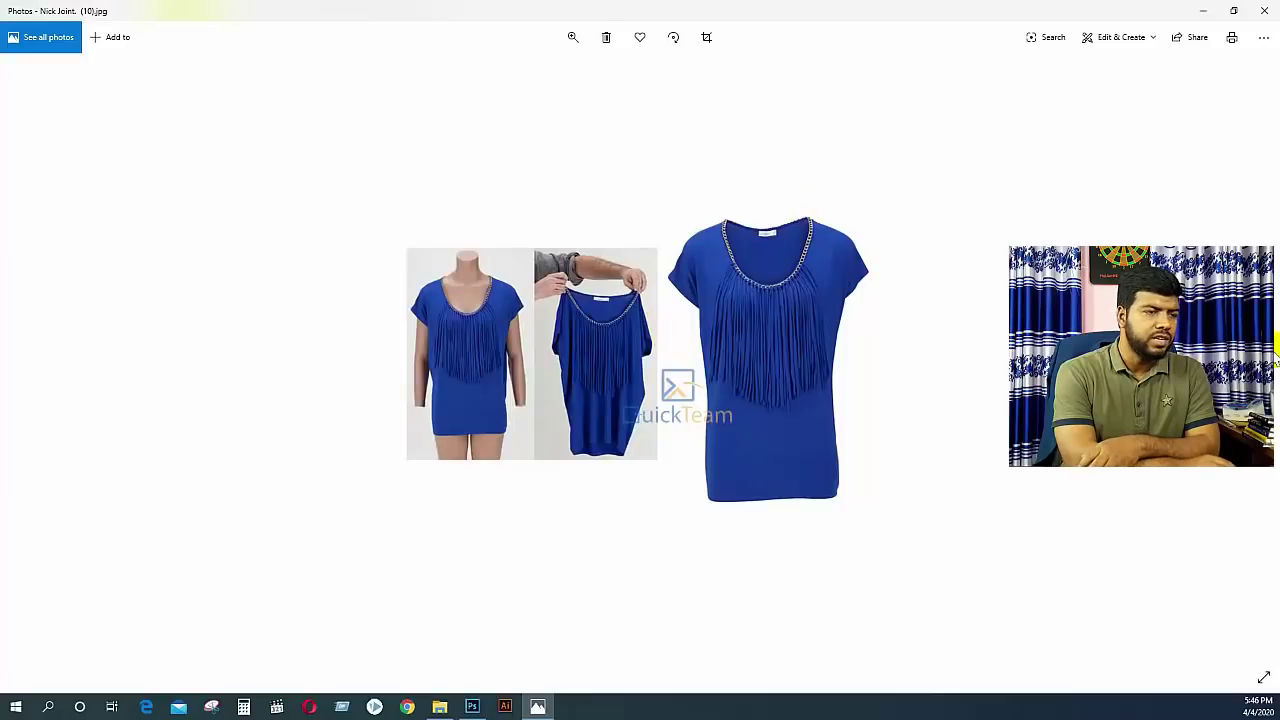
key(Right)
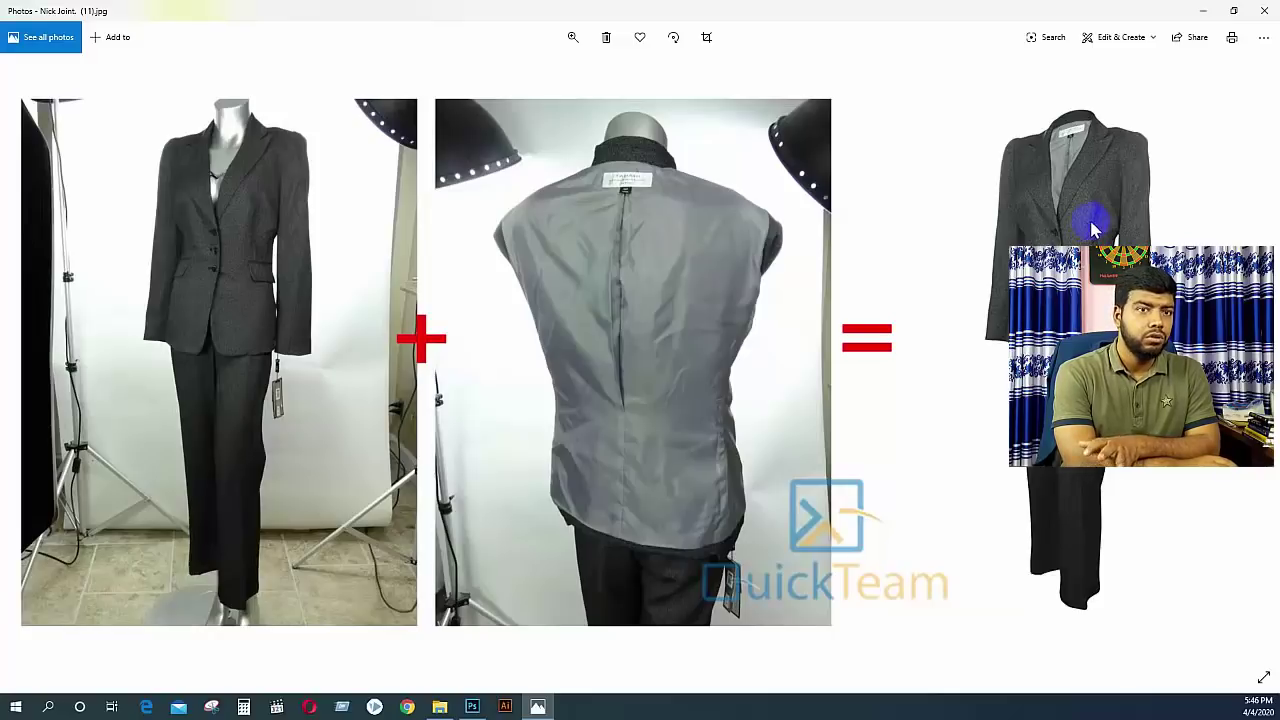
click(1264, 10)
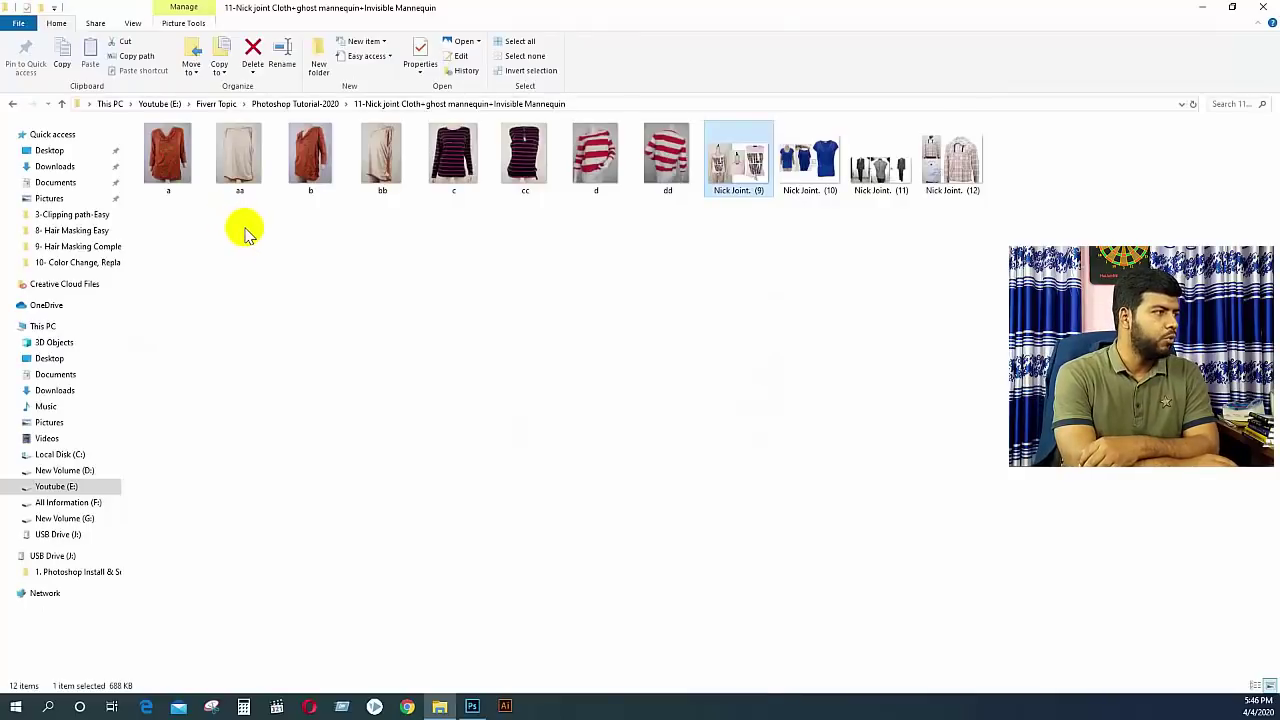
Point out the matching front and inside-back photo pairs in the folder, such as a with aa and d with dd.
click(175, 160)
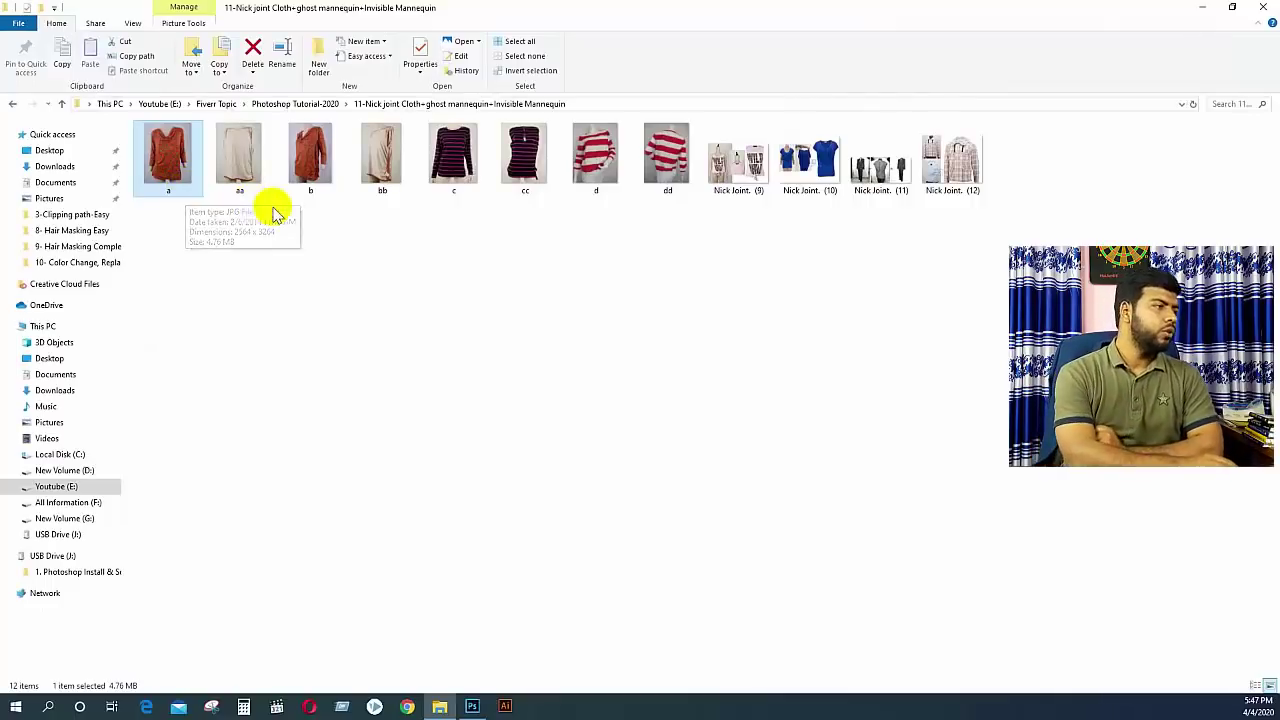
drag(243, 220, 122, 113)
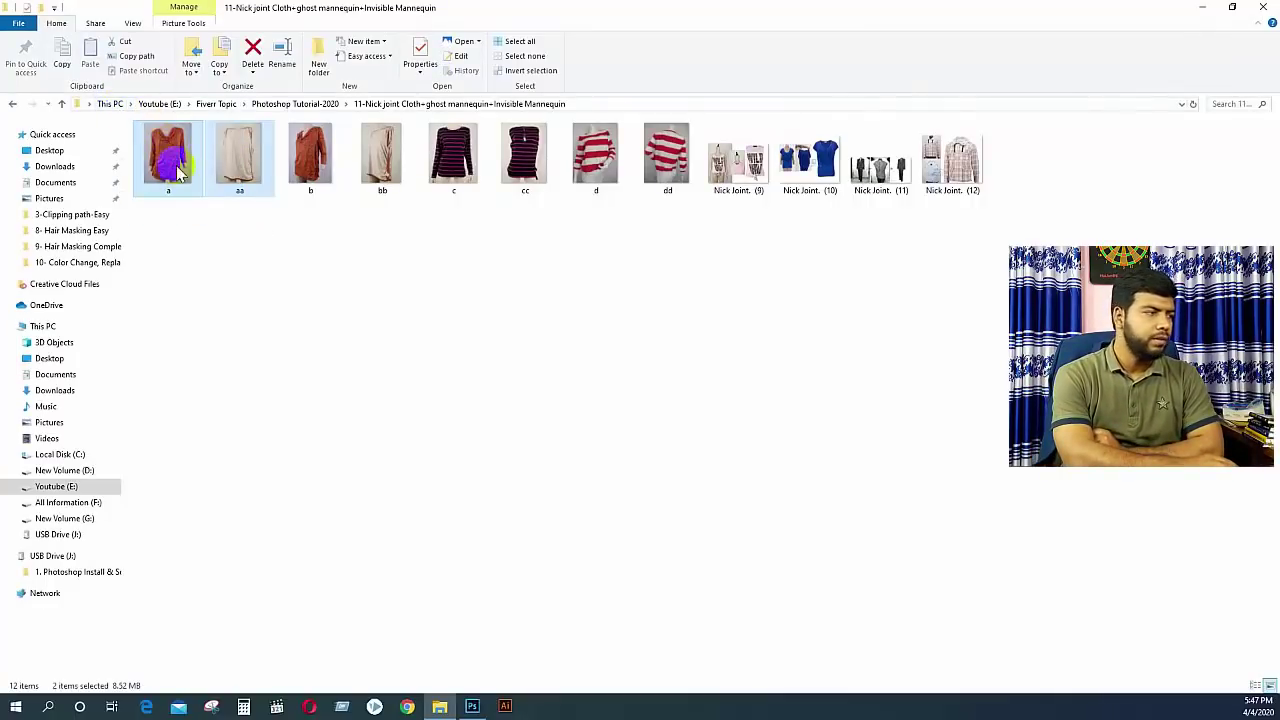
click(215, 219)
drag(243, 219, 162, 170)
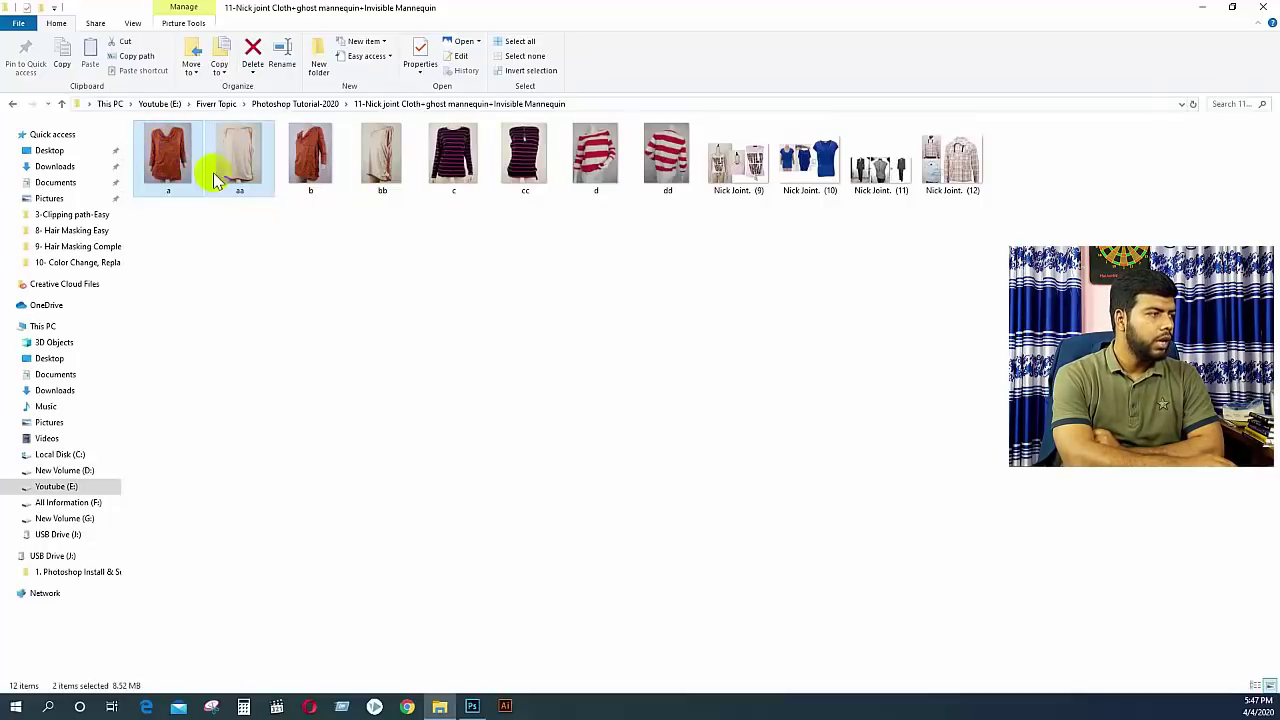
drag(389, 217, 322, 130)
drag(503, 226, 488, 178)
drag(660, 212, 595, 170)
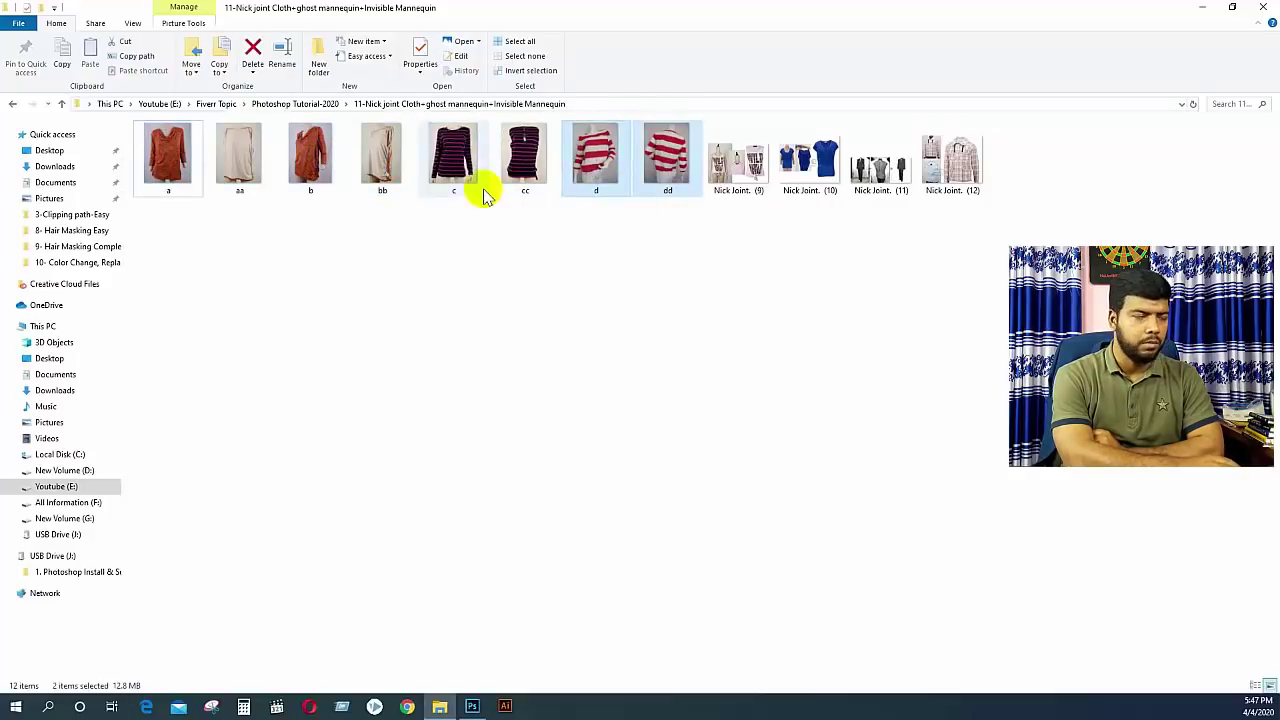
Open a.jpg and aa.jpg in Photoshop and show the a.jpg front photo fitted to the window.
drag(234, 209, 520, 434)
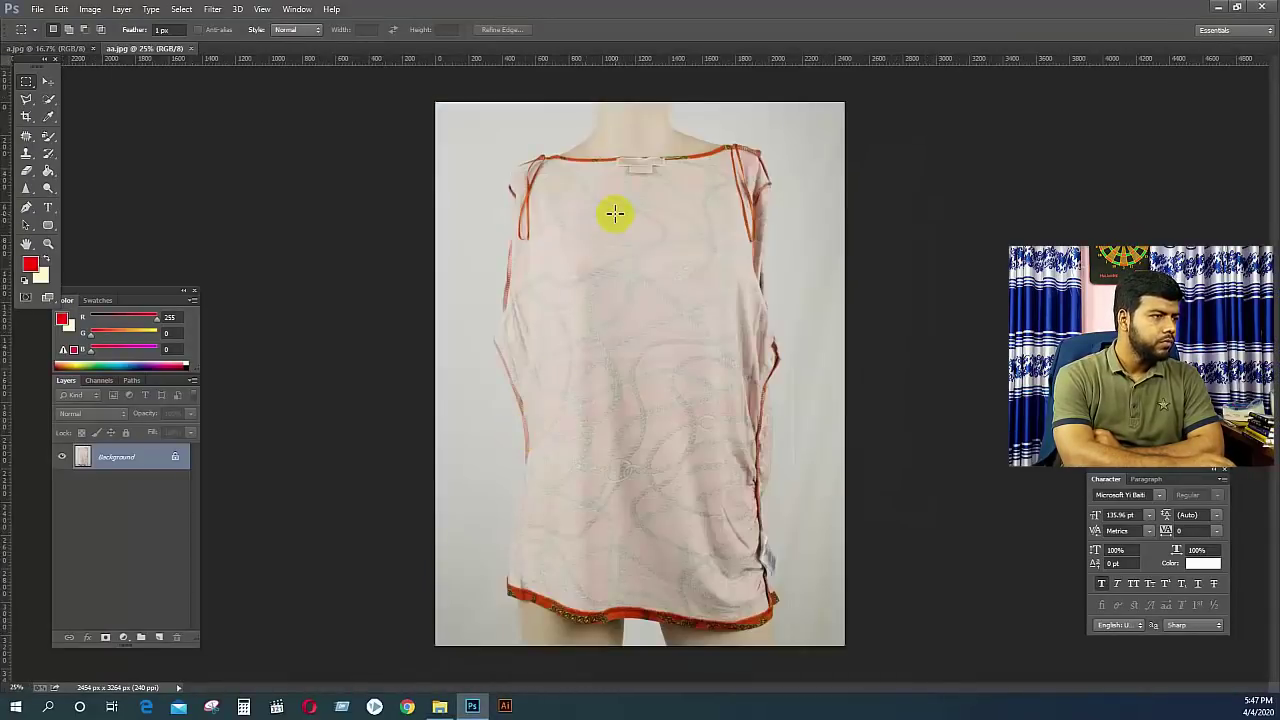
click(46, 48)
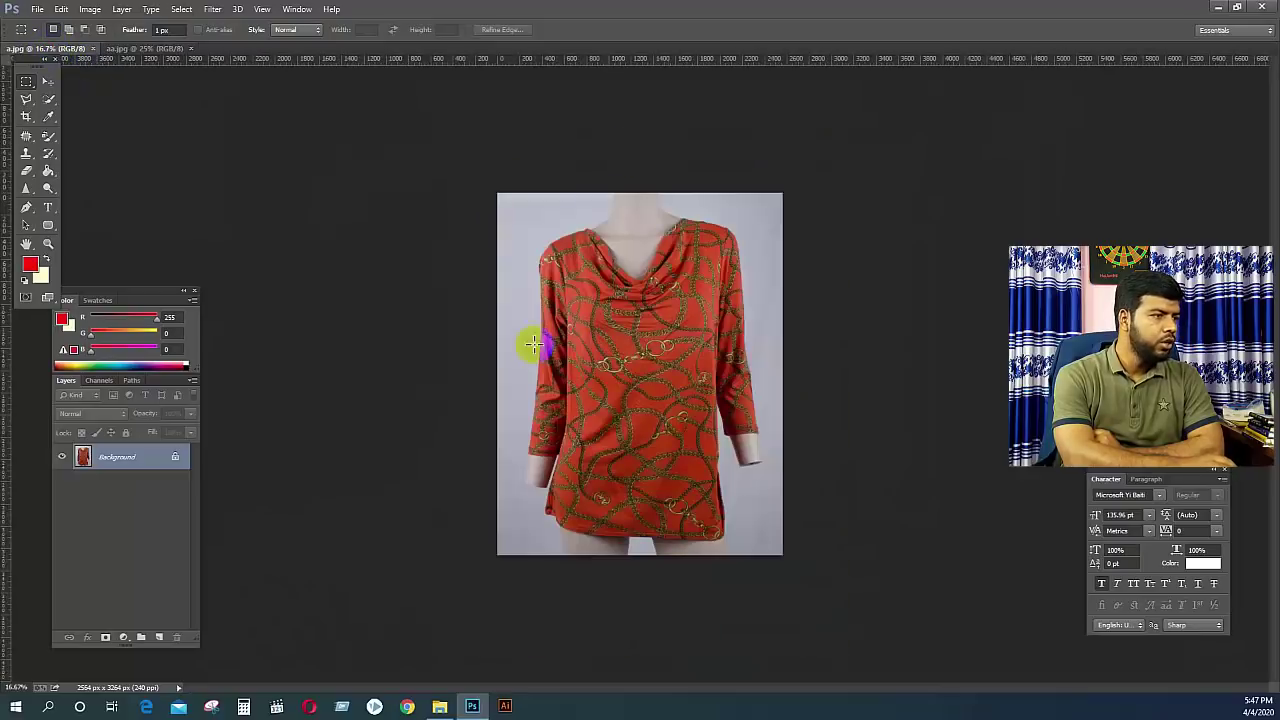
key(ctrl+0)
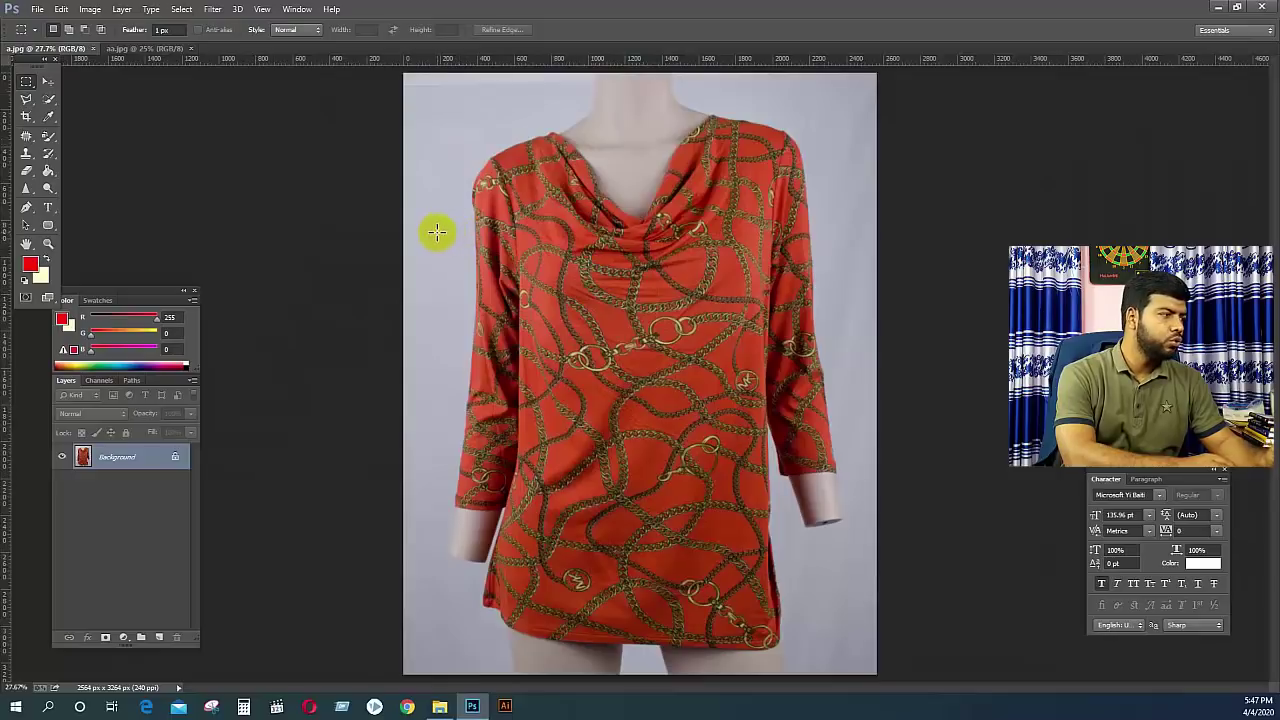
Duplicate the a.jpg Background layer and add a white solid color fill layer between the copy and the Background.
key(ctrl+j)
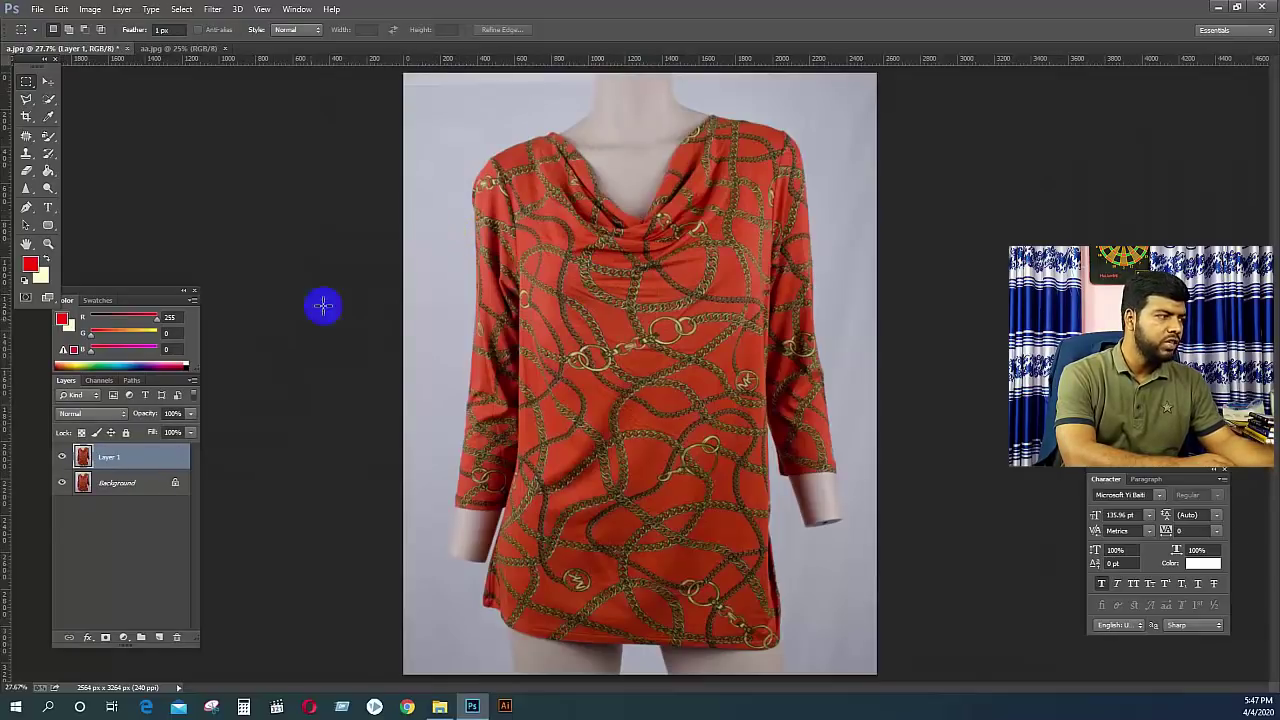
click(128, 487)
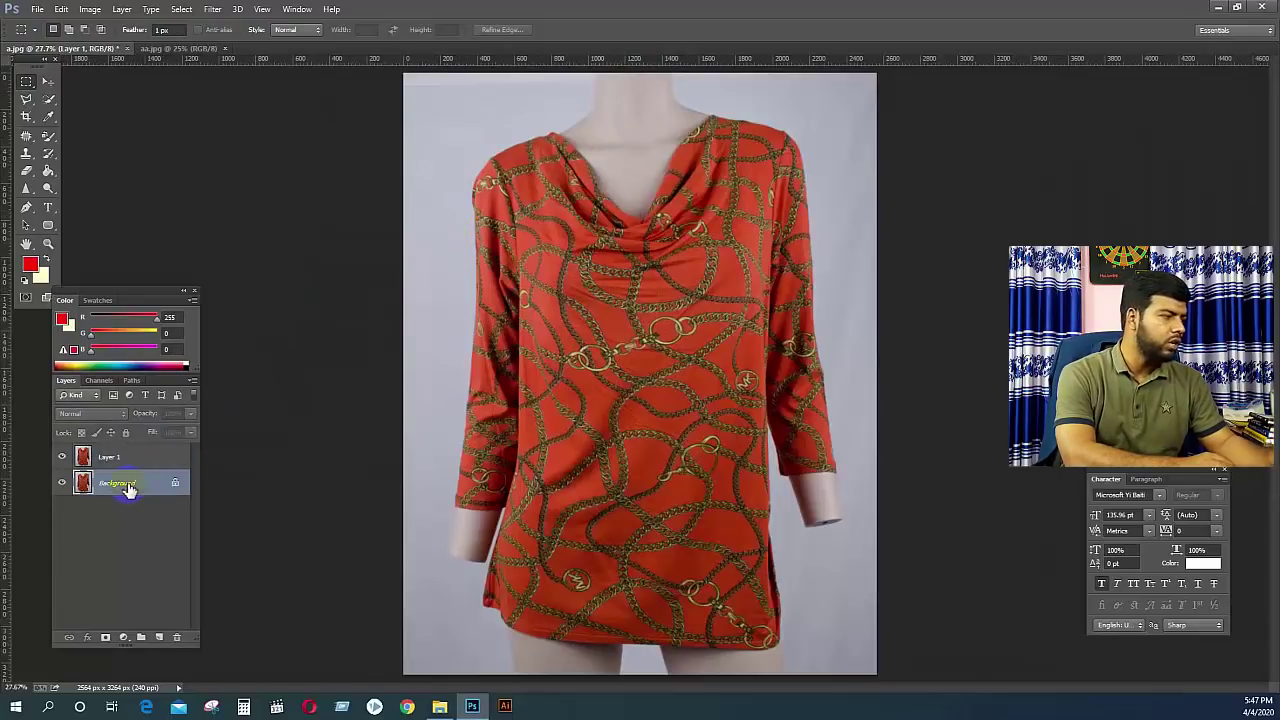
key(F2)
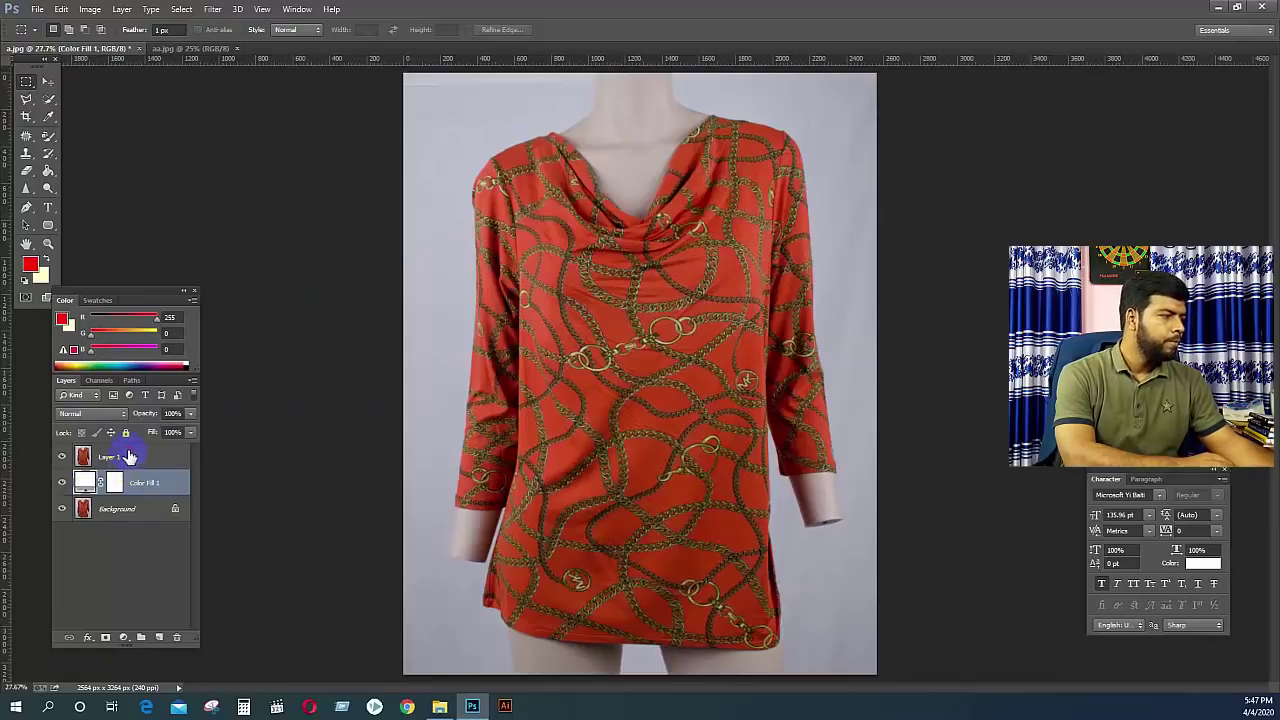
On Layer 1, start a Pen path at the left shoulder's collar tip and trace it down onto the upper neckline.
click(128, 457)
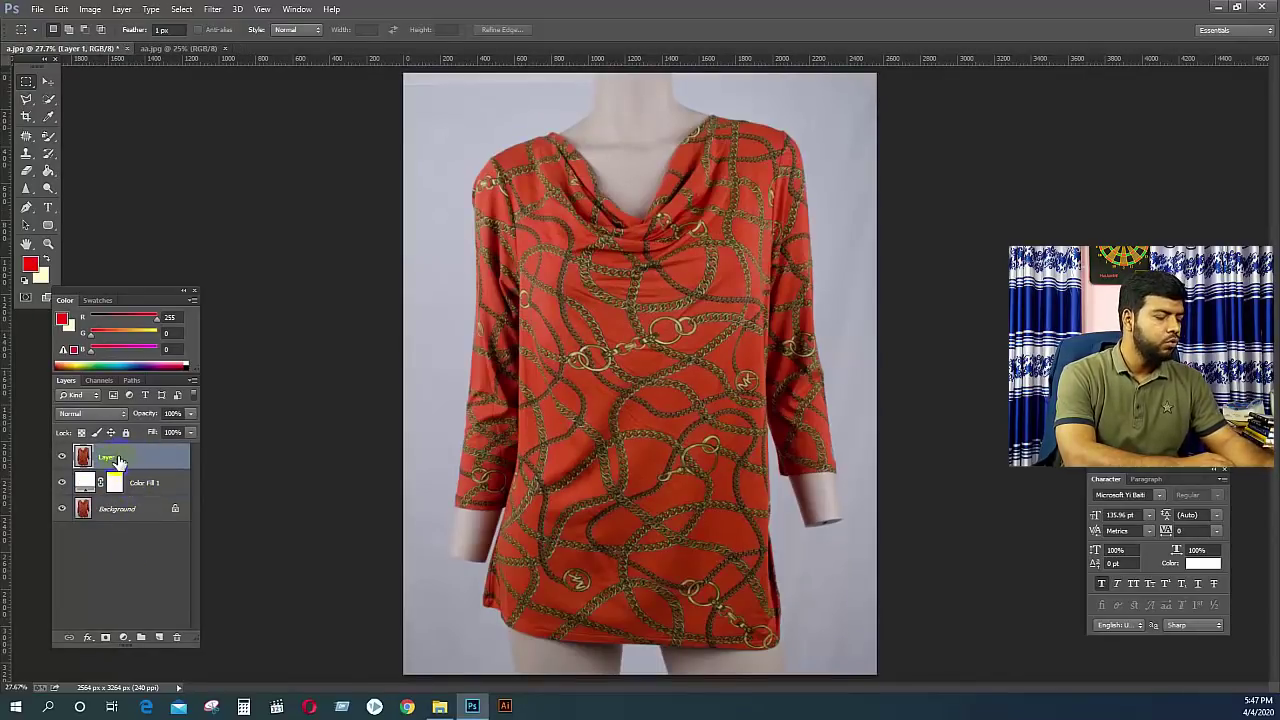
key(ctrl+plus)
key(ctrl+plus)
drag(755, 243, 734, 383)
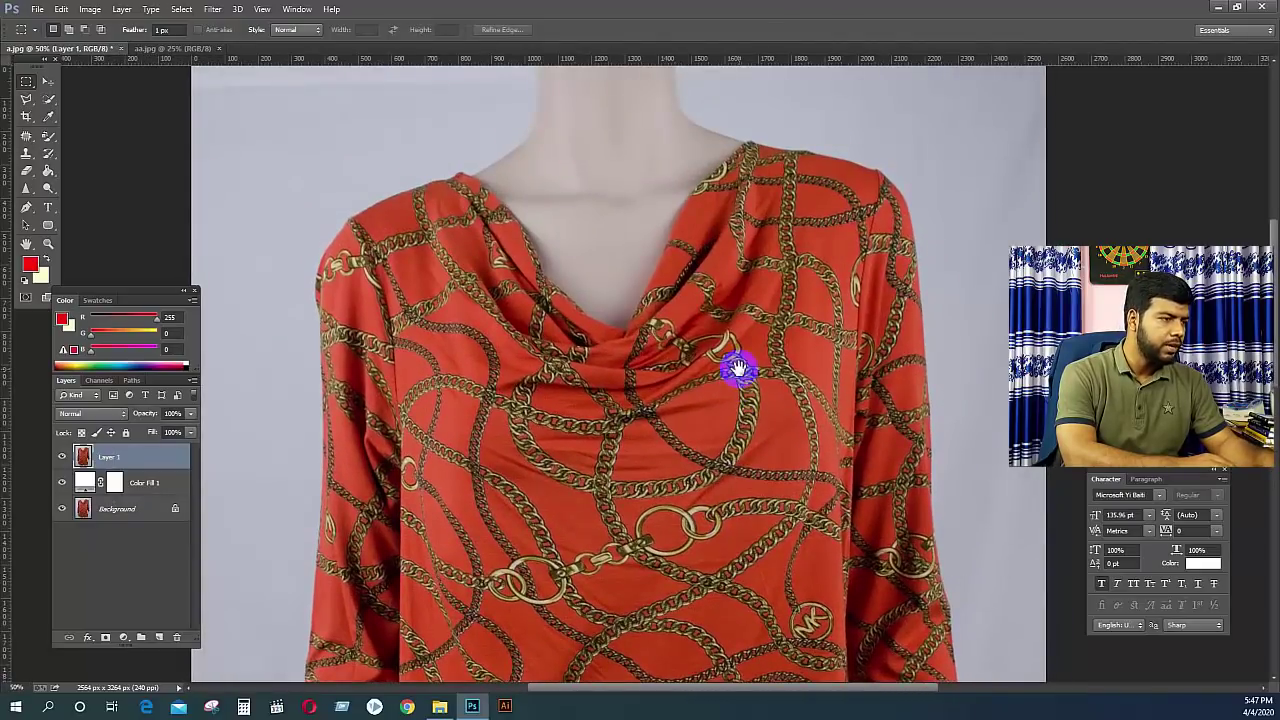
key(p)
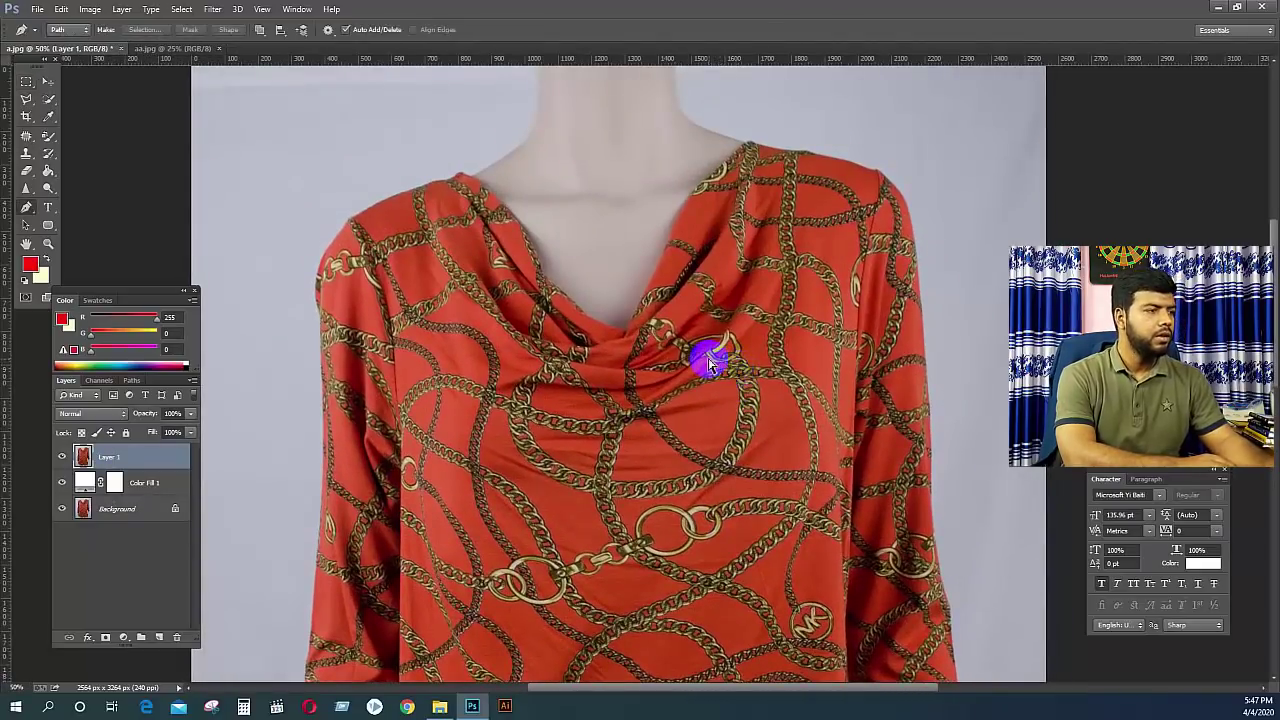
scroll(708, 362, up, 2)
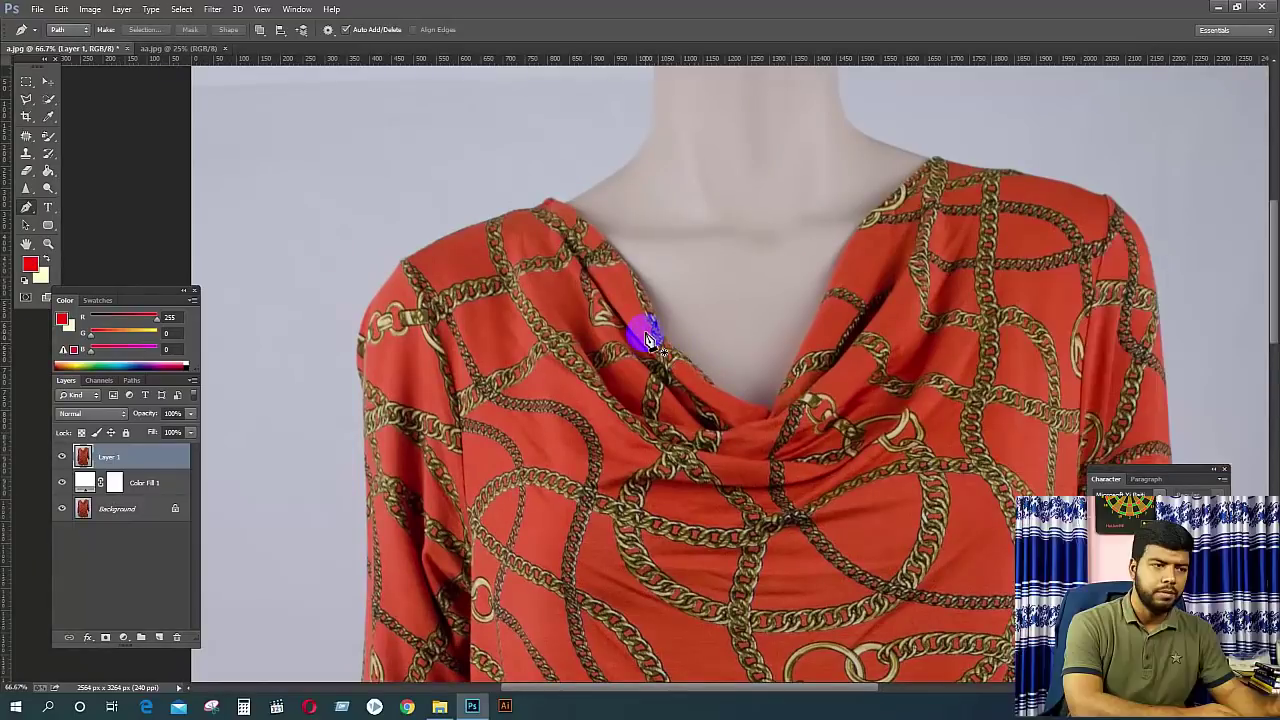
scroll(633, 323, down, 1)
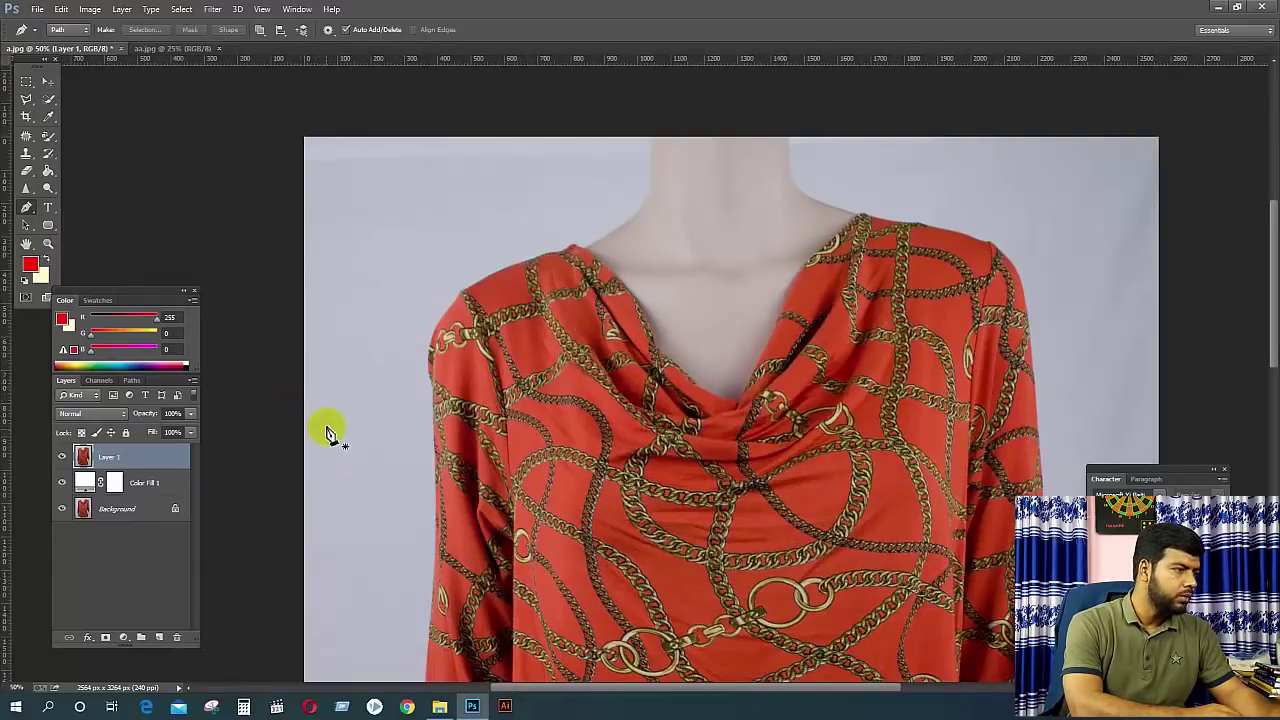
scroll(587, 283, up, 1)
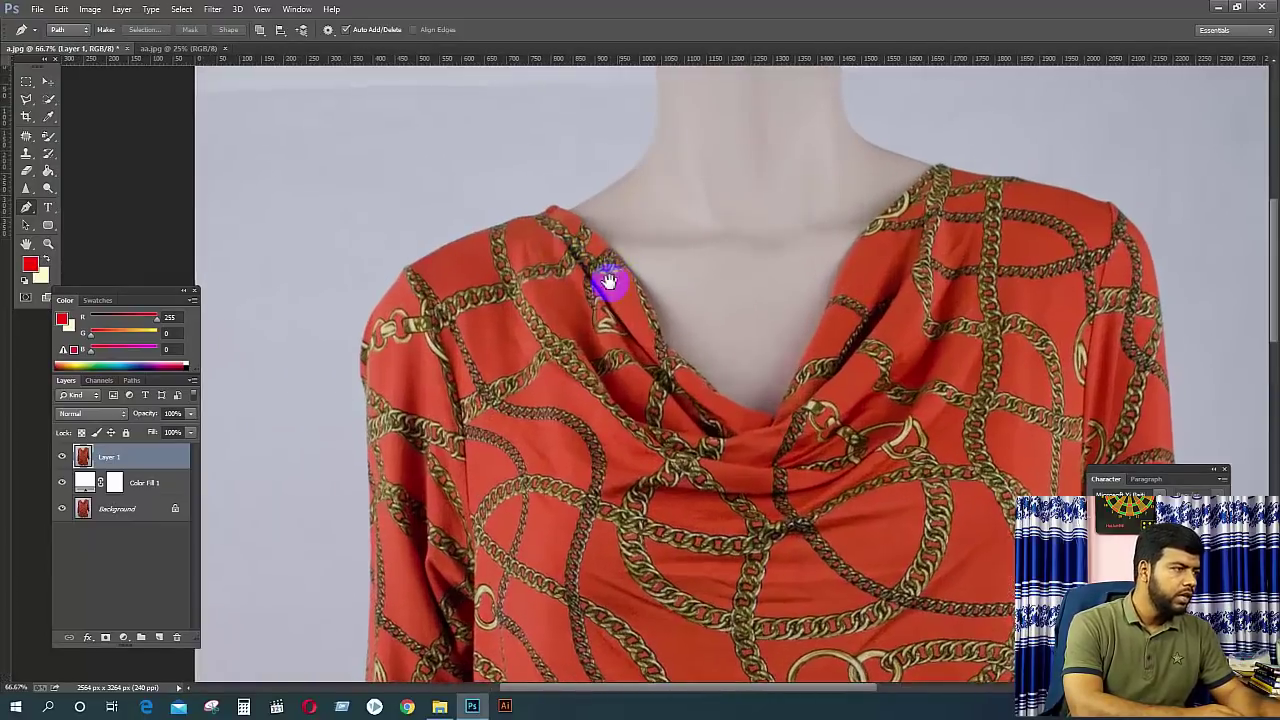
drag(604, 277, 578, 340)
scroll(480, 368, up, 1)
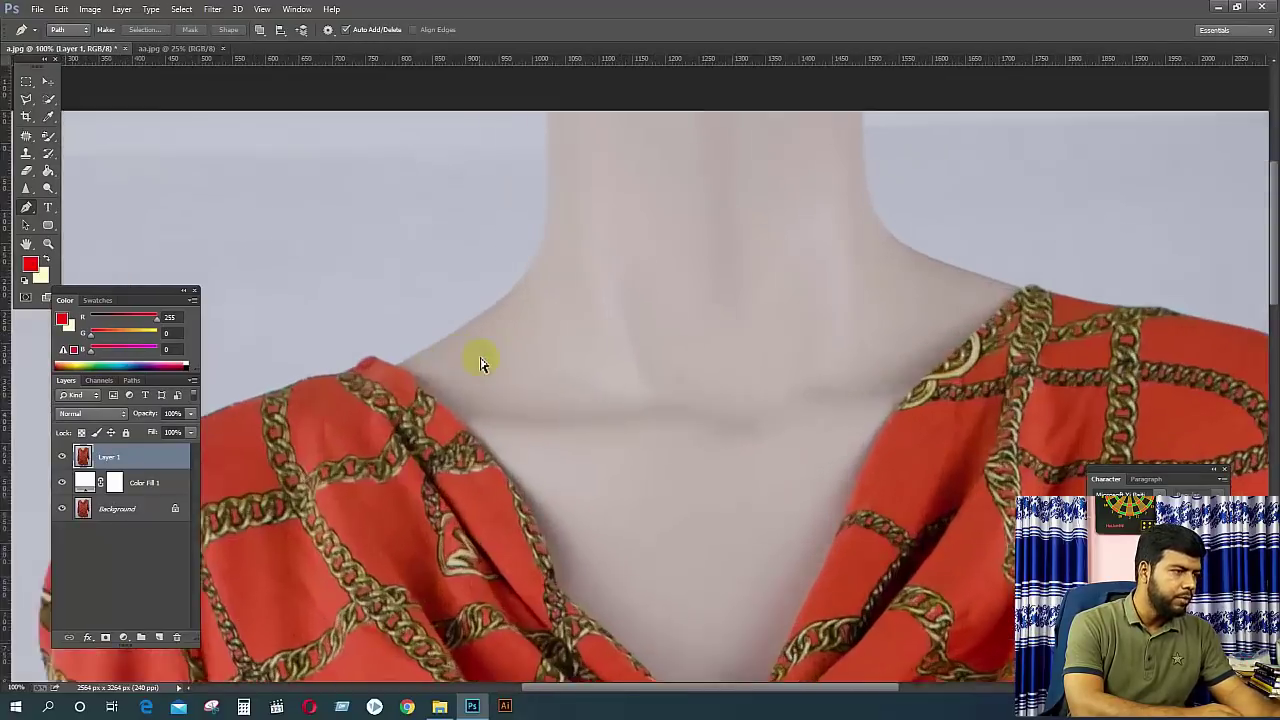
scroll(526, 400, up, 1)
scroll(600, 370, left, 3)
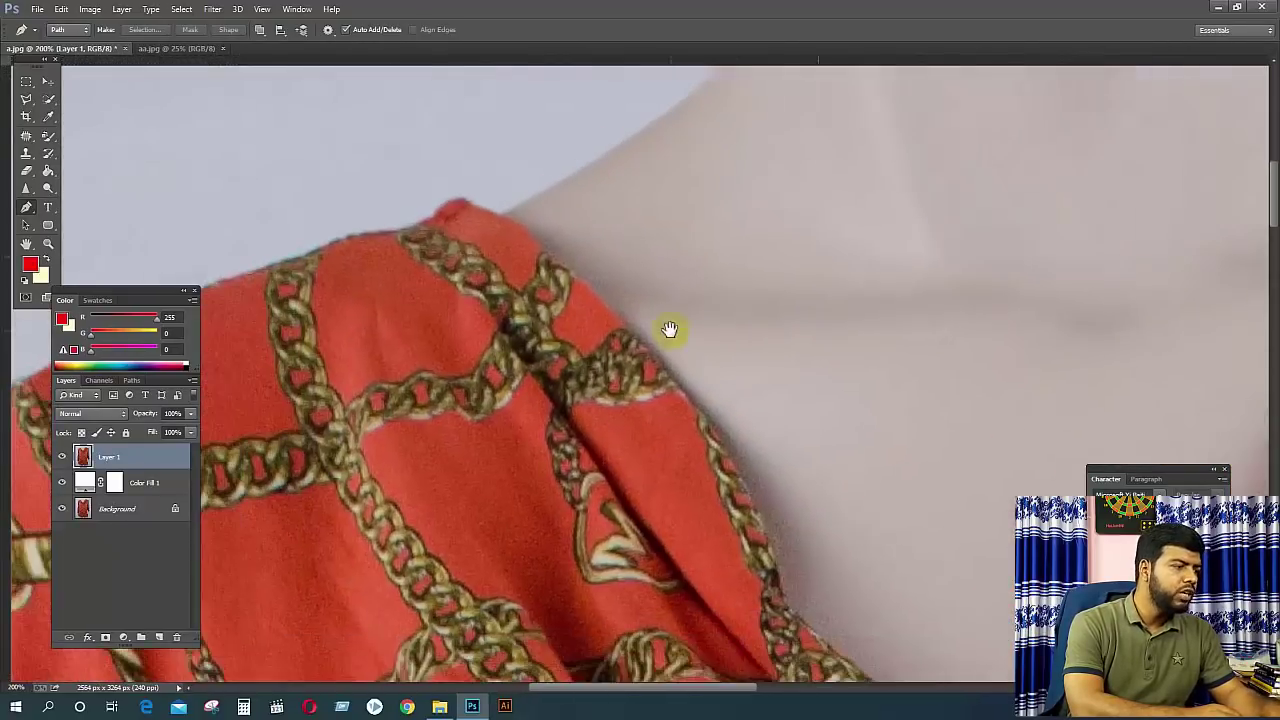
click(423, 221)
click(447, 202)
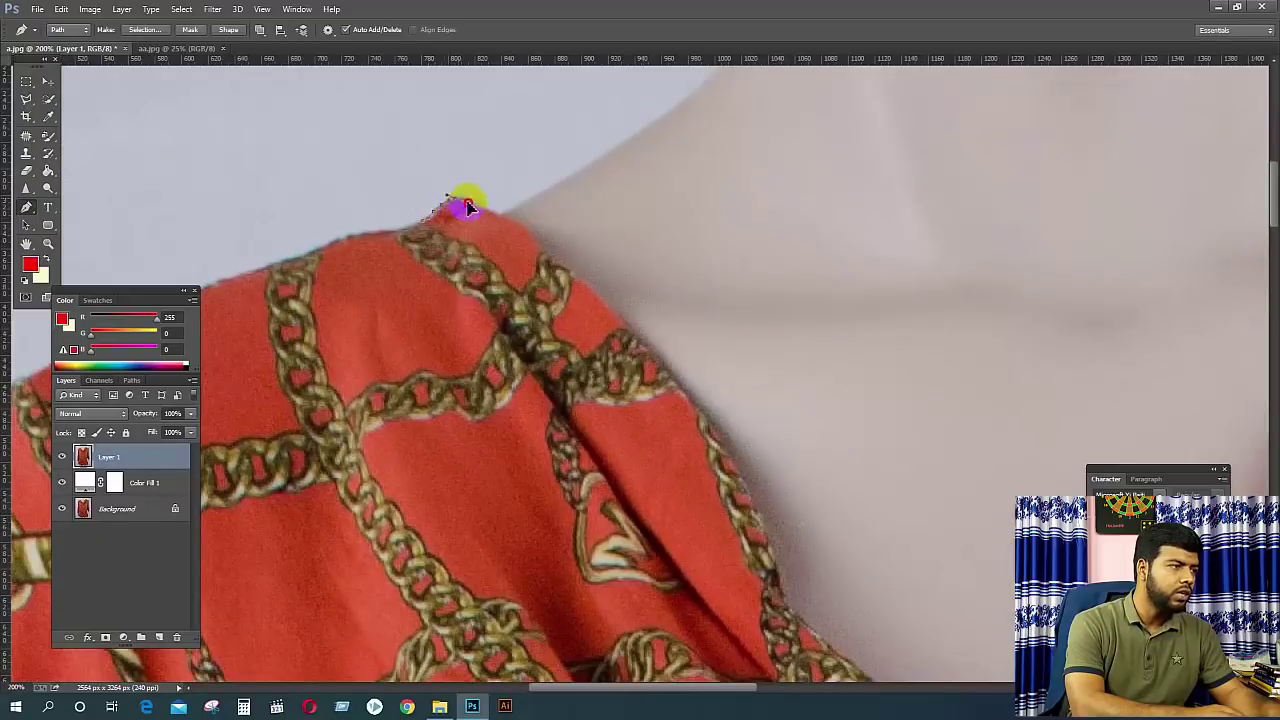
drag(468, 205, 474, 207)
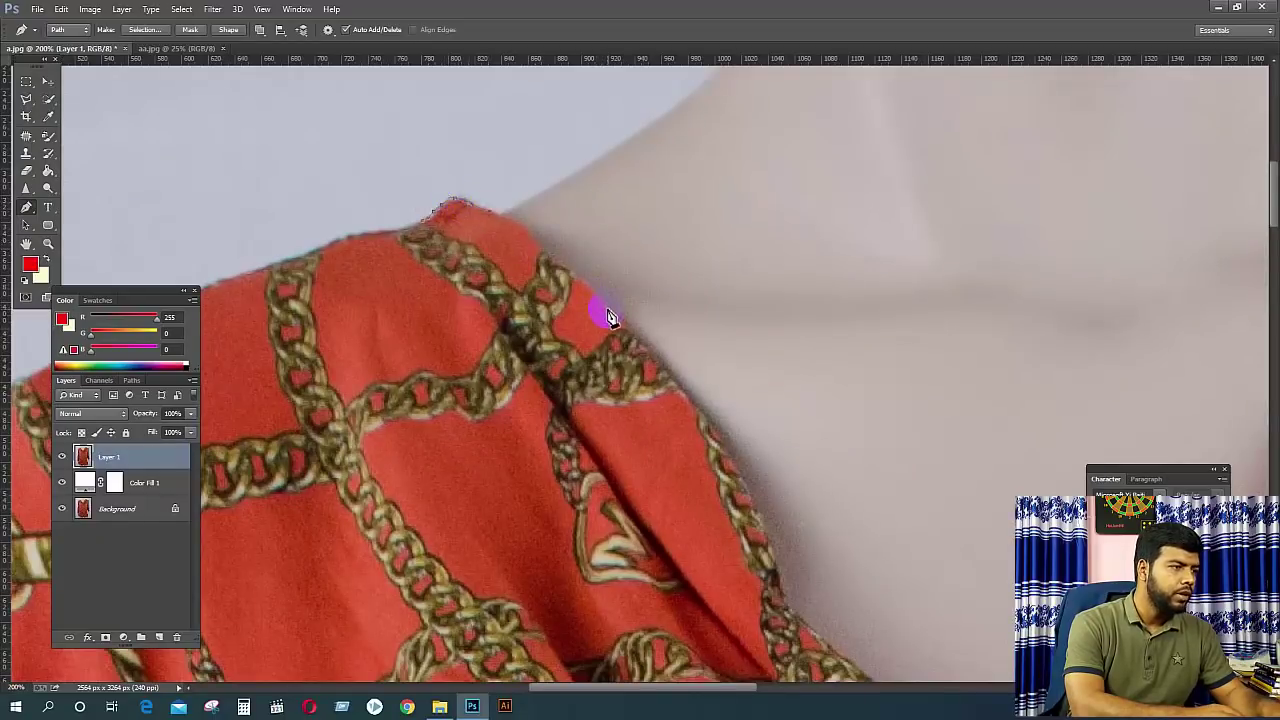
drag(610, 310, 646, 351)
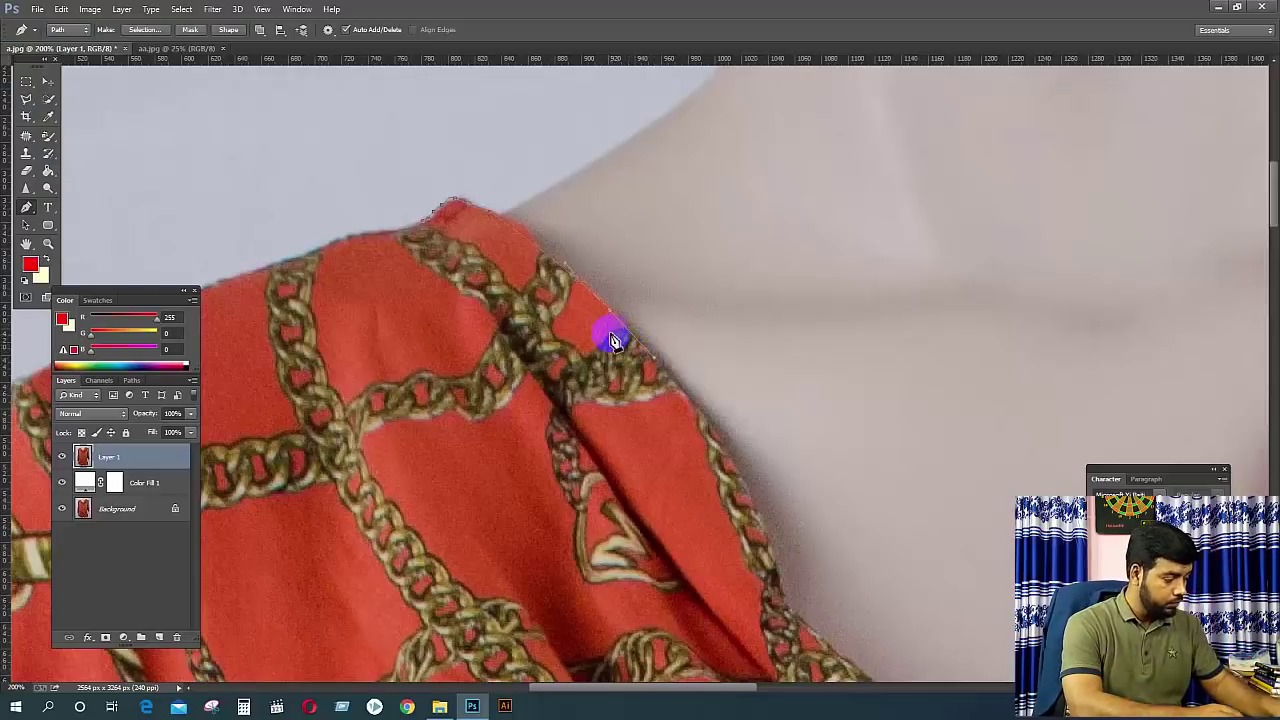
Continue the Pen path down the left neckline edge, following the chain print past its kink towards the bottom fold.
drag(760, 446, 708, 286)
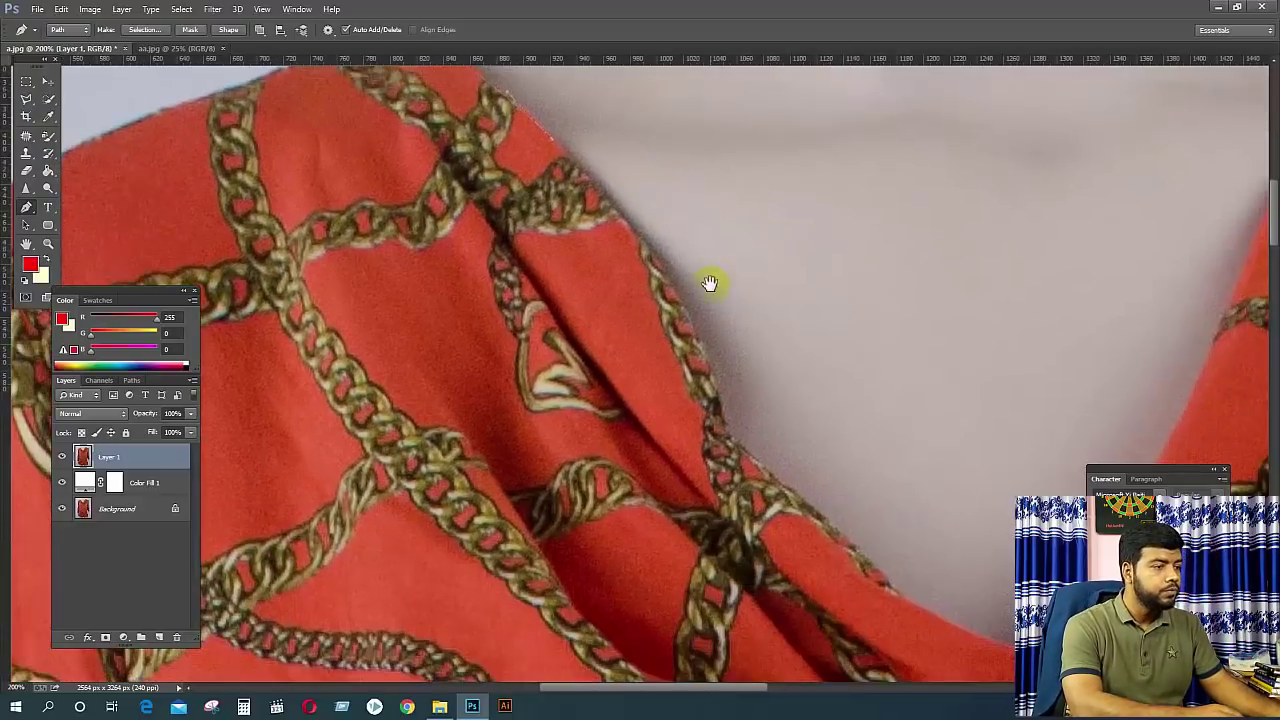
drag(726, 428, 748, 572)
click(739, 443)
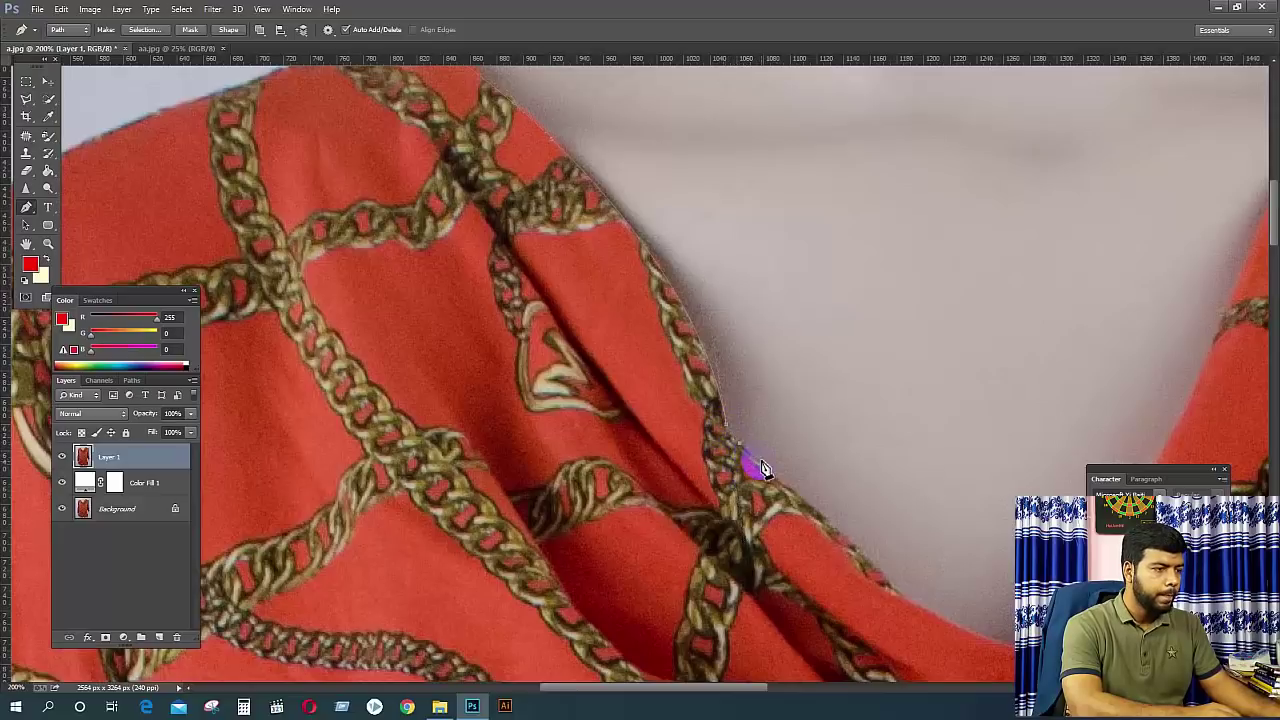
click(764, 467)
drag(891, 559, 712, 345)
click(729, 389)
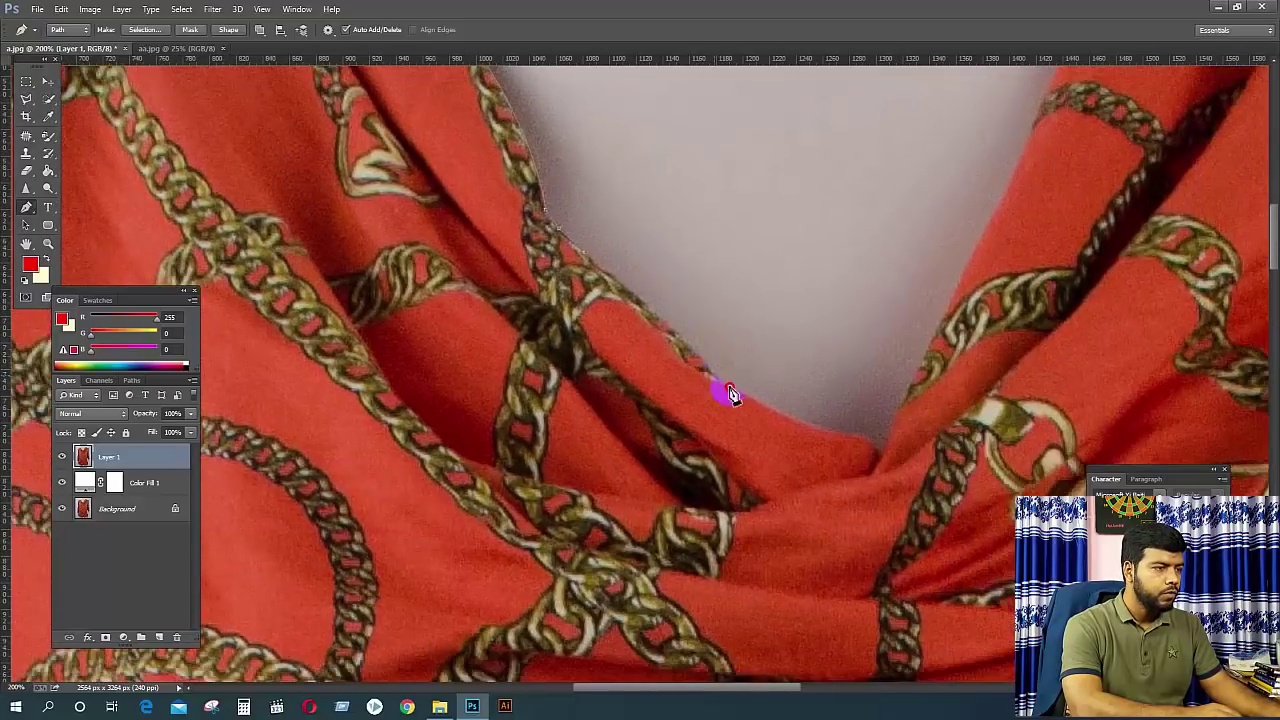
drag(756, 430, 714, 384)
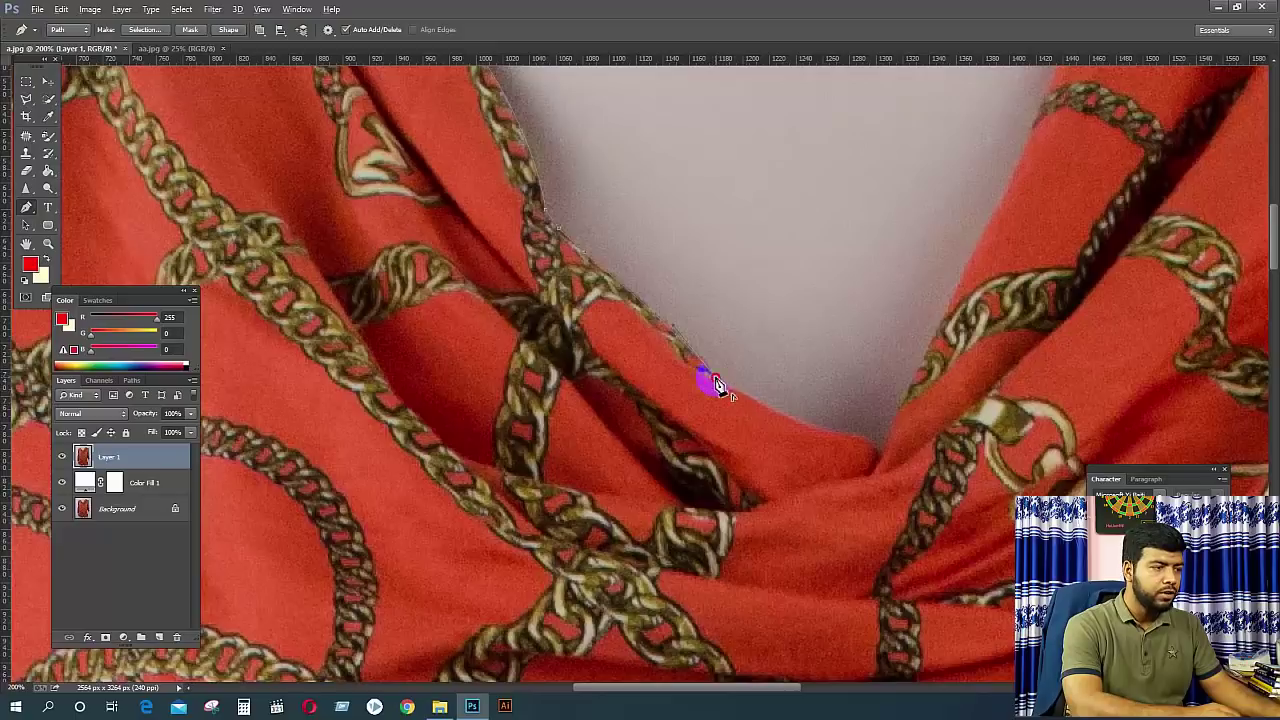
Trace the Pen path along the lower fold and around the notch at the bottom of the V-neckline.
click(858, 440)
drag(866, 441, 914, 434)
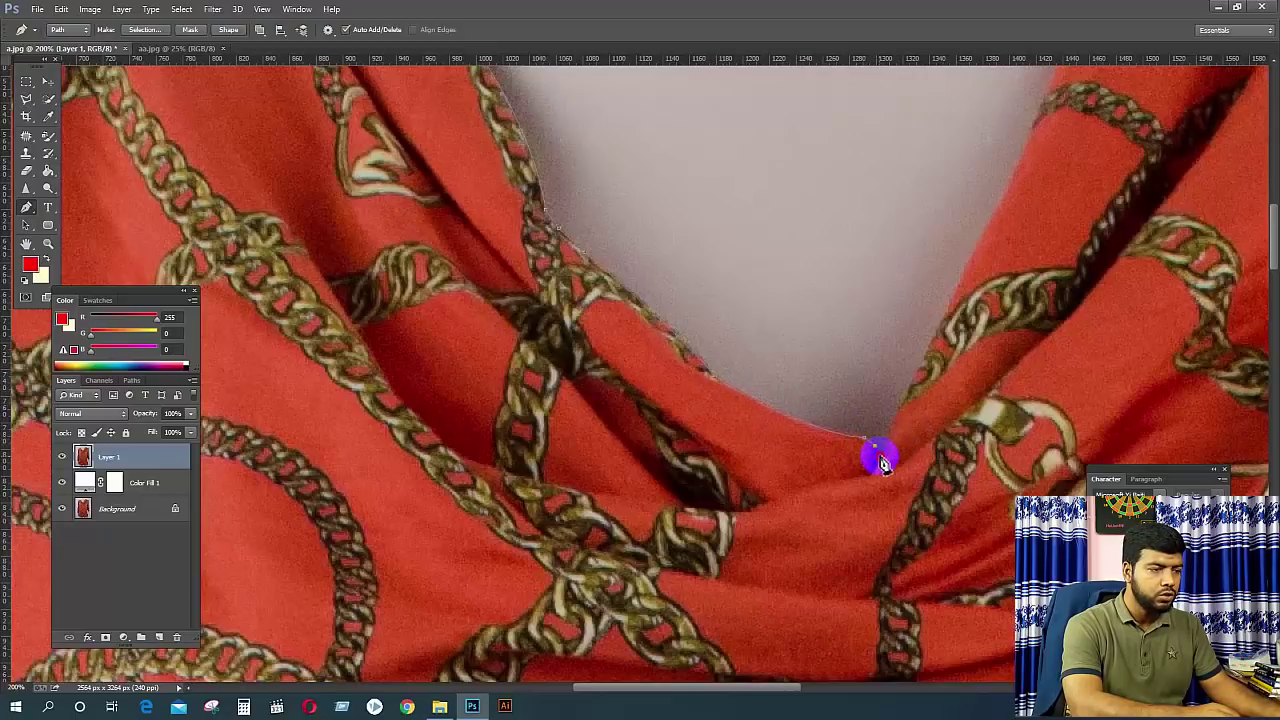
click(880, 456)
click(883, 450)
click(889, 434)
Continue the Pen path from the notch up the right neckline edge to the right shoulder's collar tip.
drag(929, 366, 834, 451)
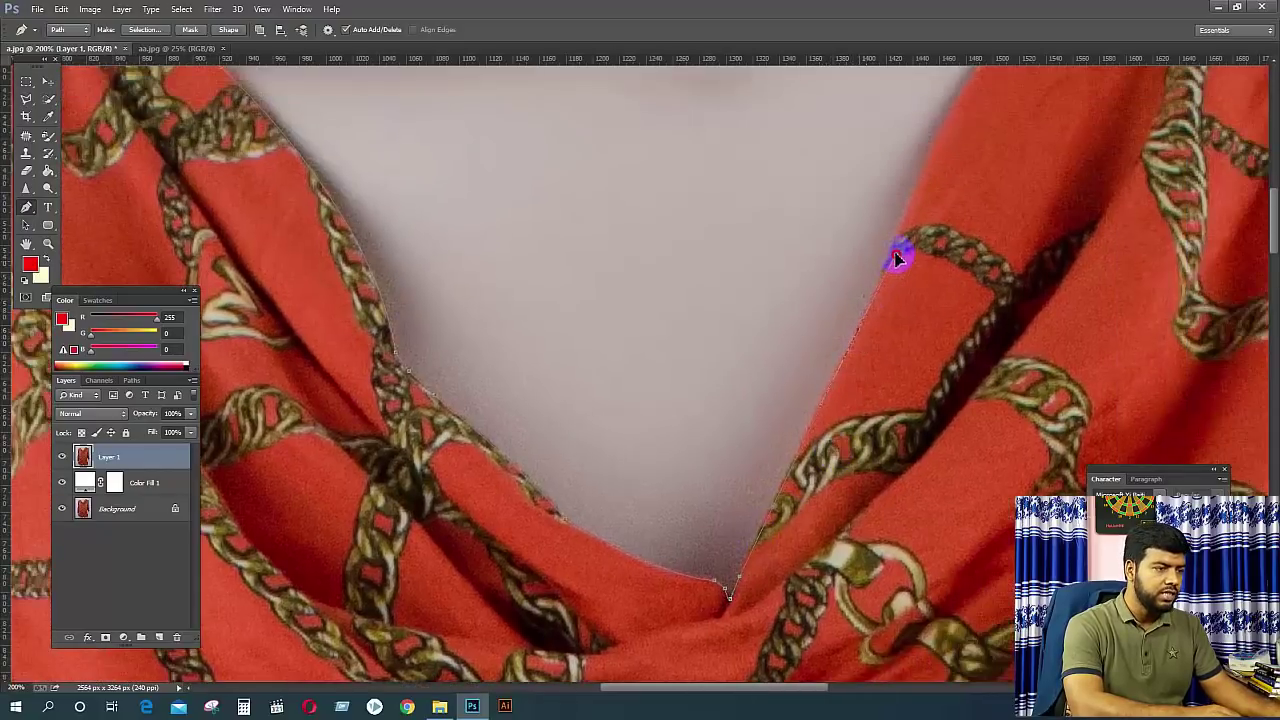
alt+click(858, 330)
drag(936, 247, 839, 406)
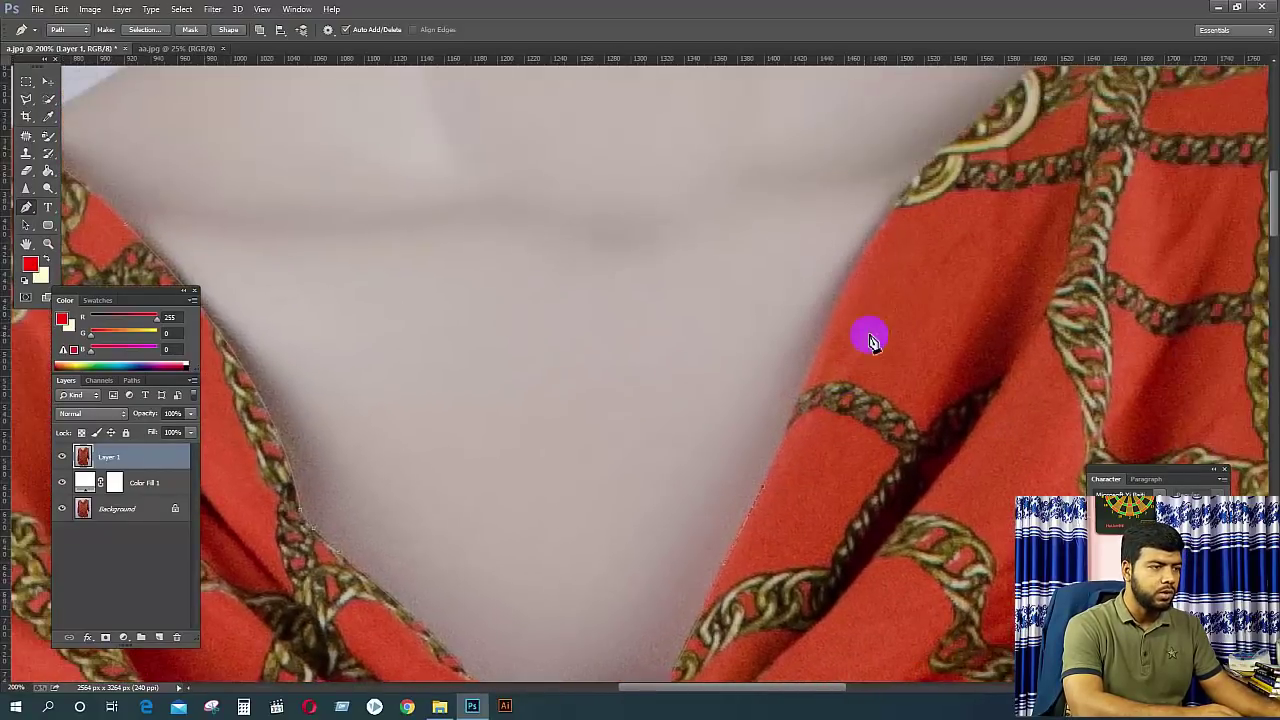
drag(886, 294, 820, 349)
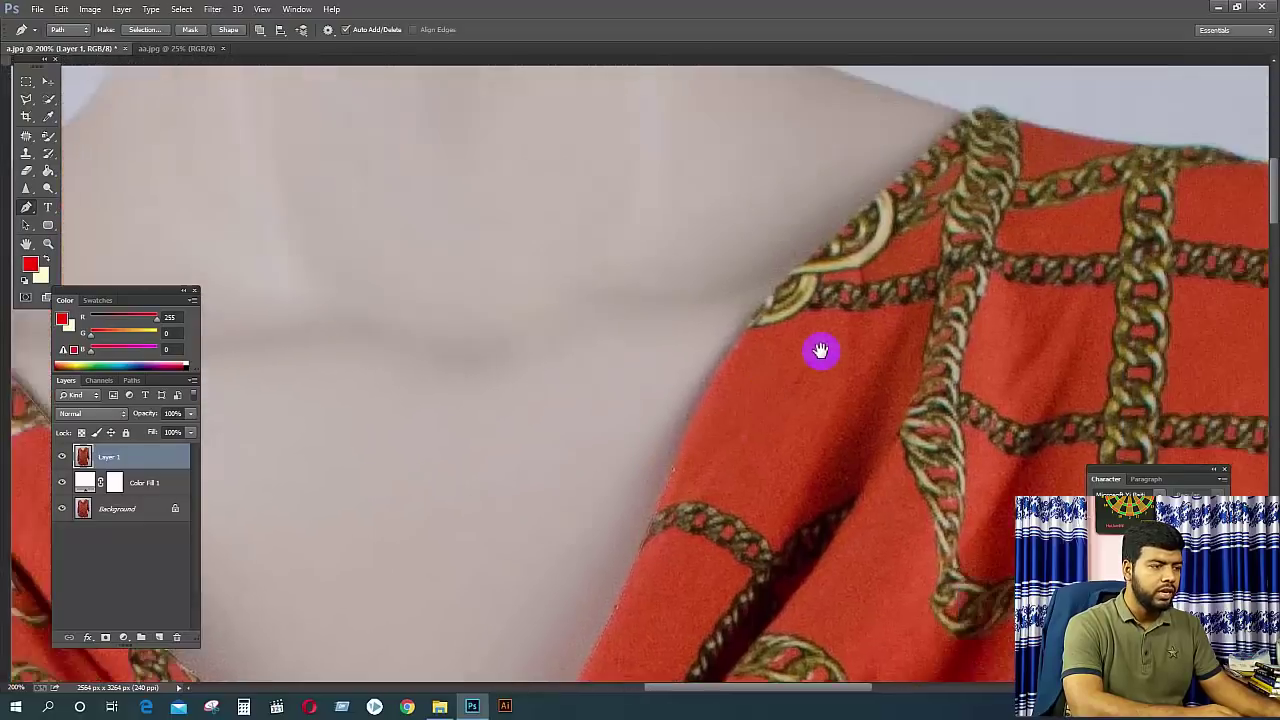
click(864, 212)
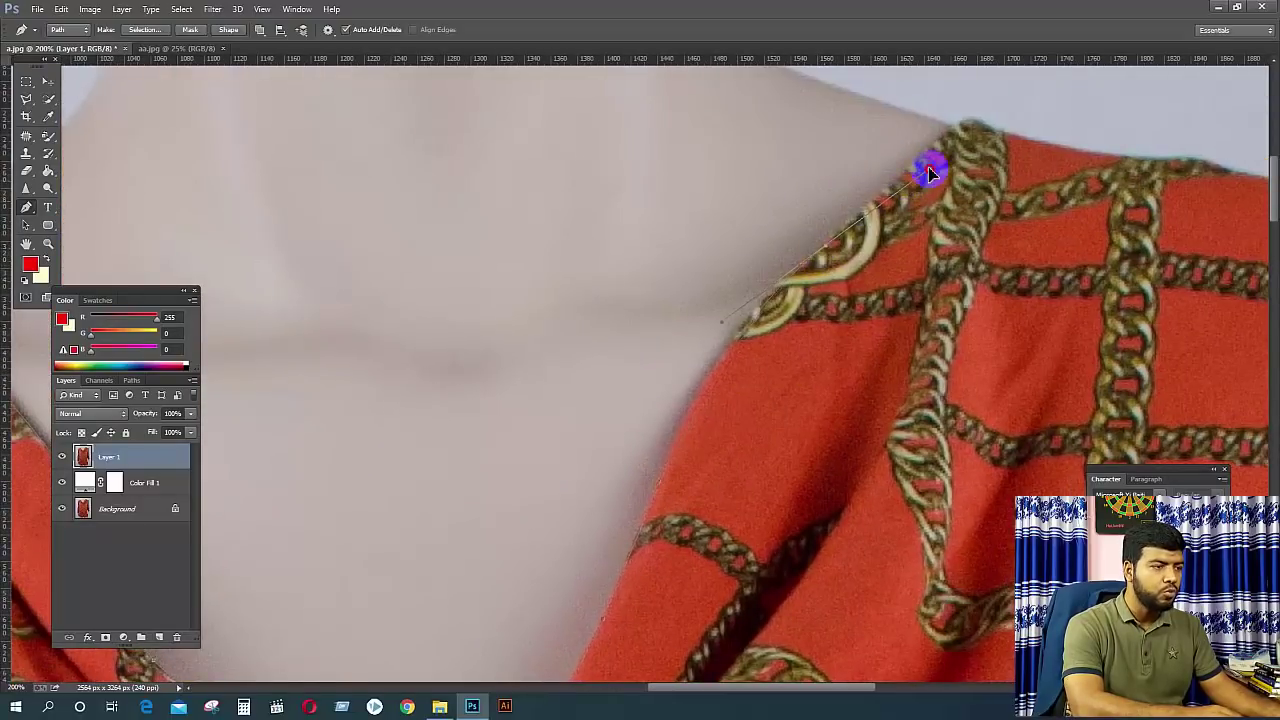
alt+click(826, 246)
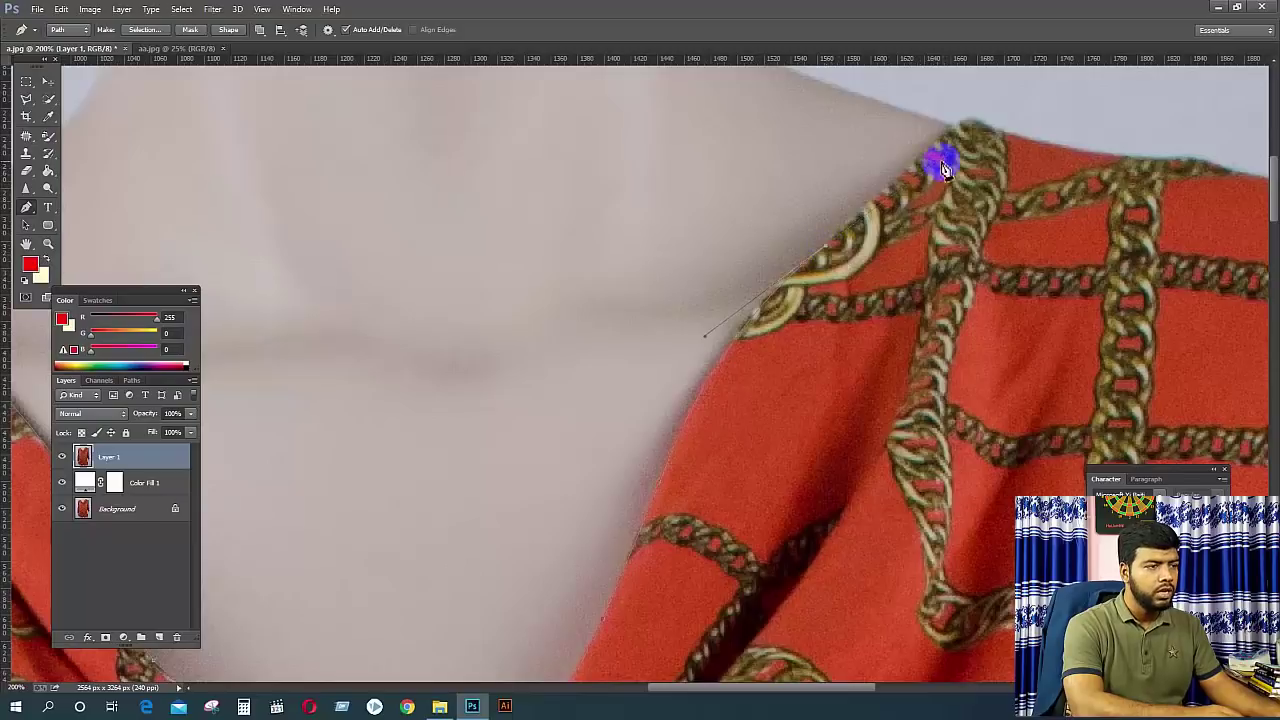
Trace the Pen path around the right collar tip and along the shoulder line to the sleeve seam.
drag(945, 143, 922, 209)
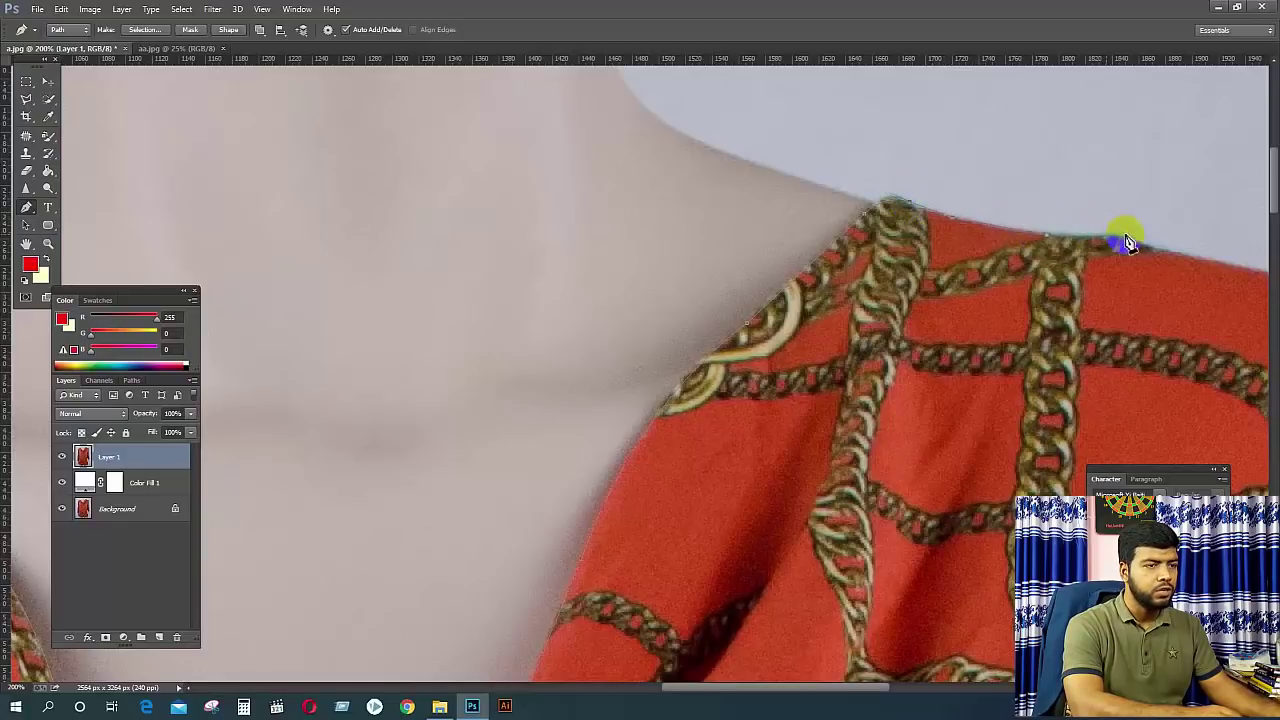
drag(1106, 257, 742, 171)
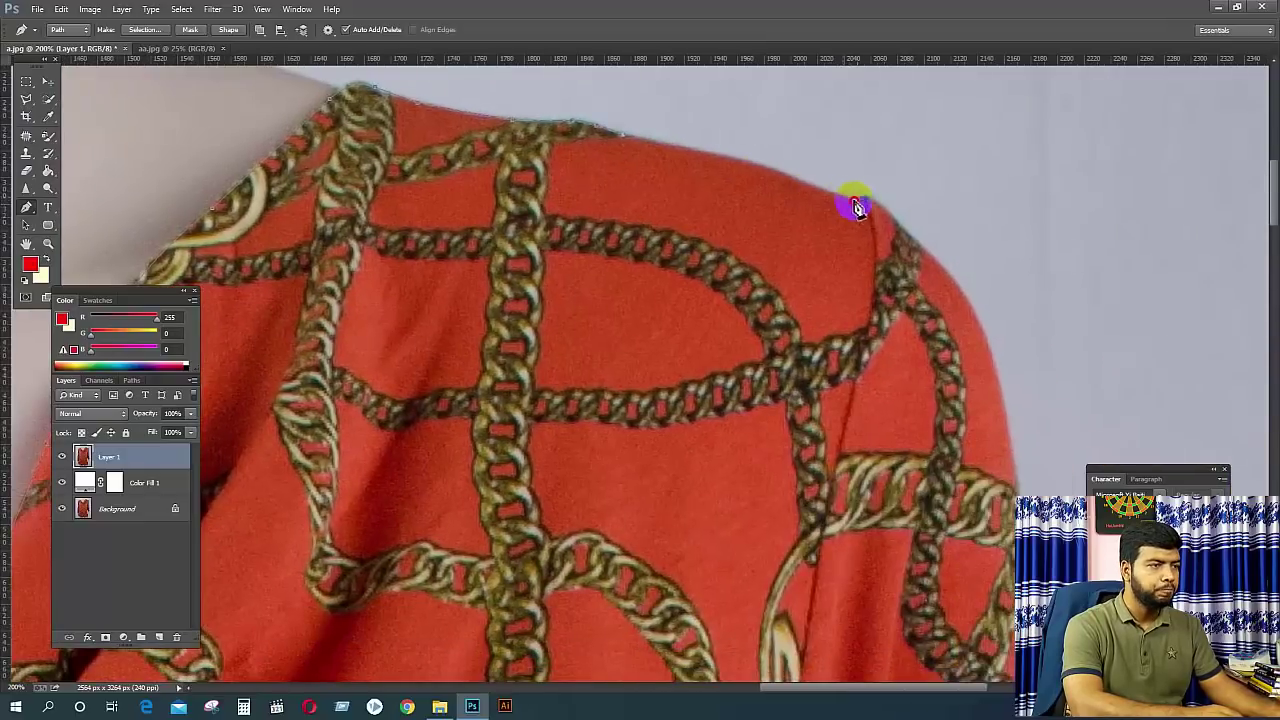
drag(843, 198, 918, 230)
click(920, 235)
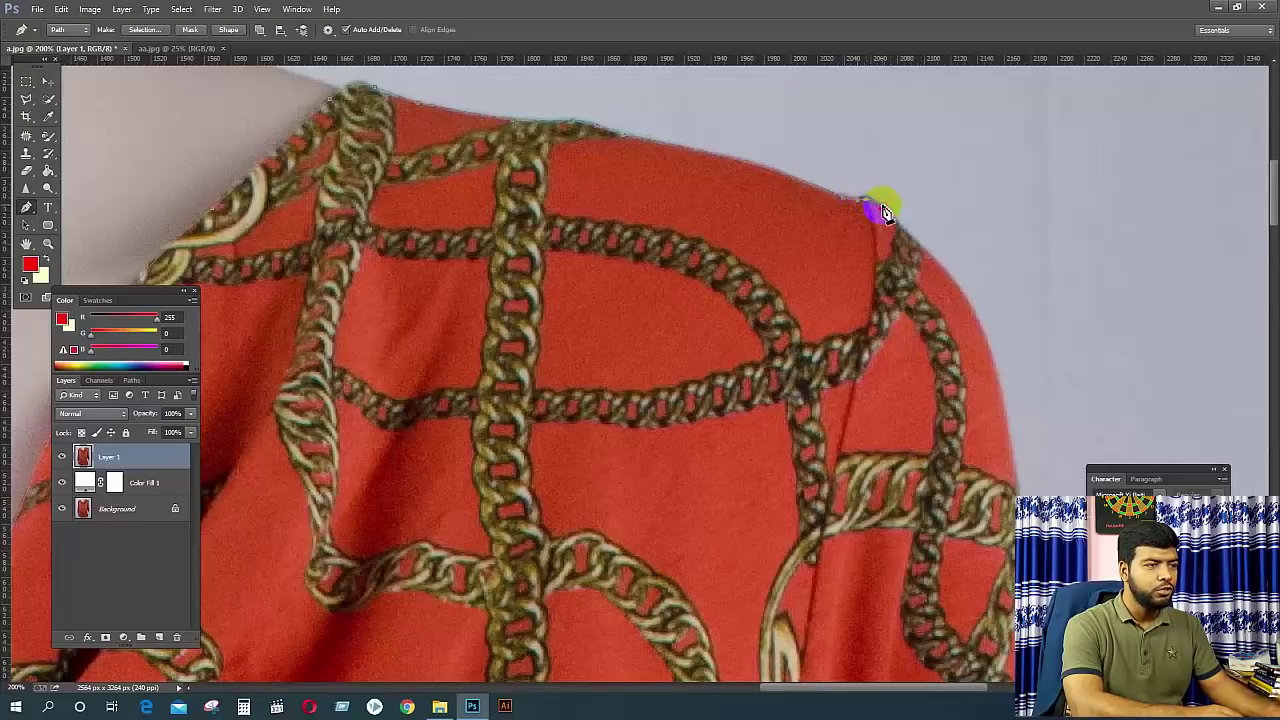
Continue the Pen path around the right shoulder's curve and down the sleeve's outer edge past the wide chain print.
drag(940, 270, 800, 188)
click(779, 163)
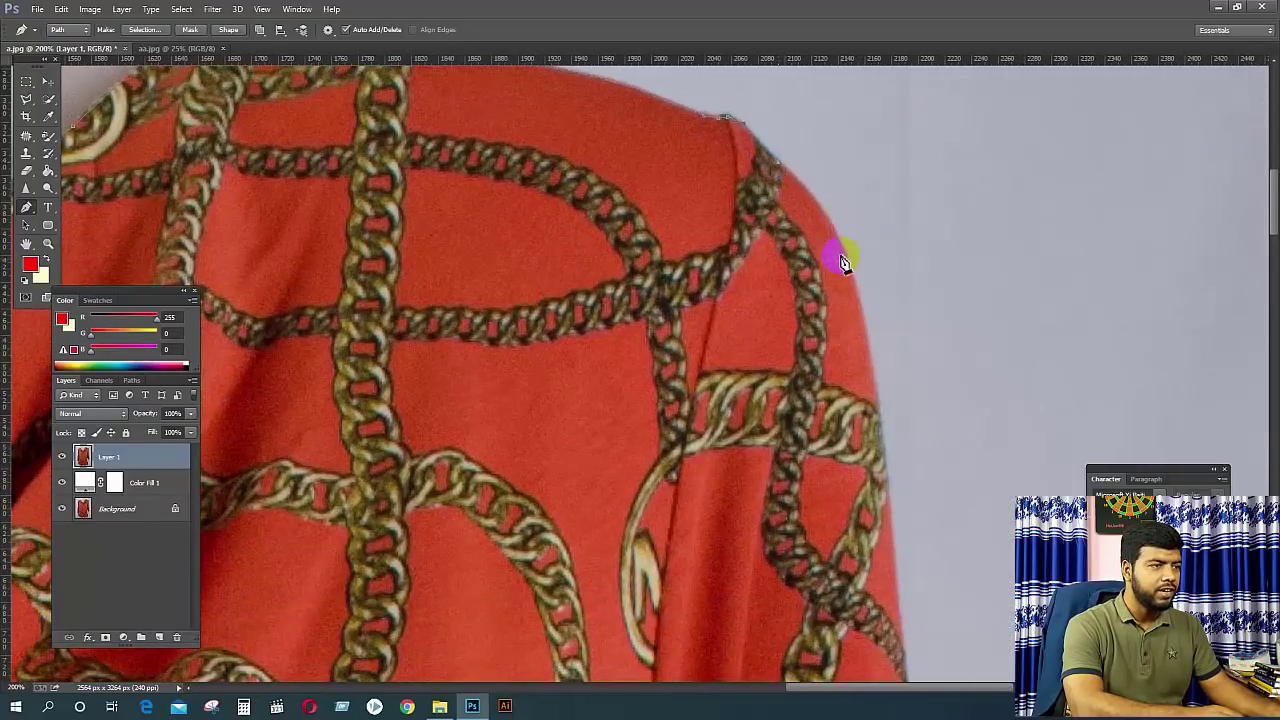
click(866, 334)
click(880, 446)
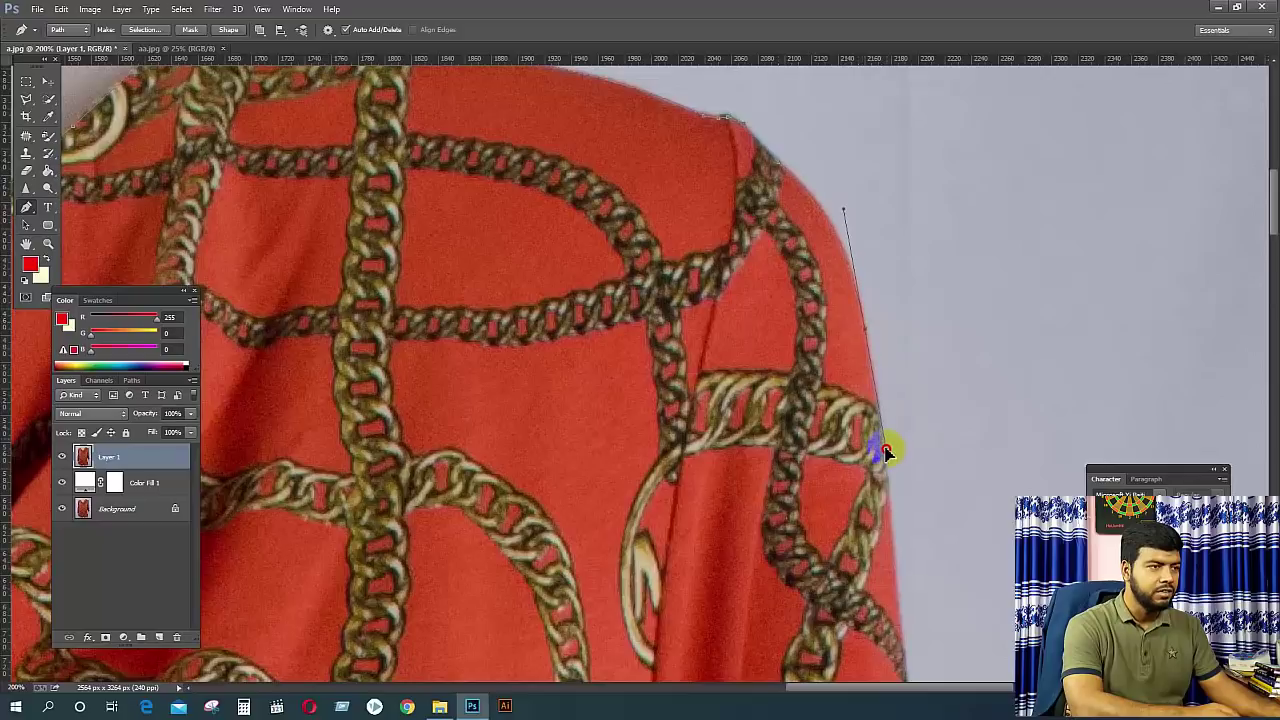
alt+click(865, 330)
drag(868, 420, 822, 293)
drag(853, 490, 859, 564)
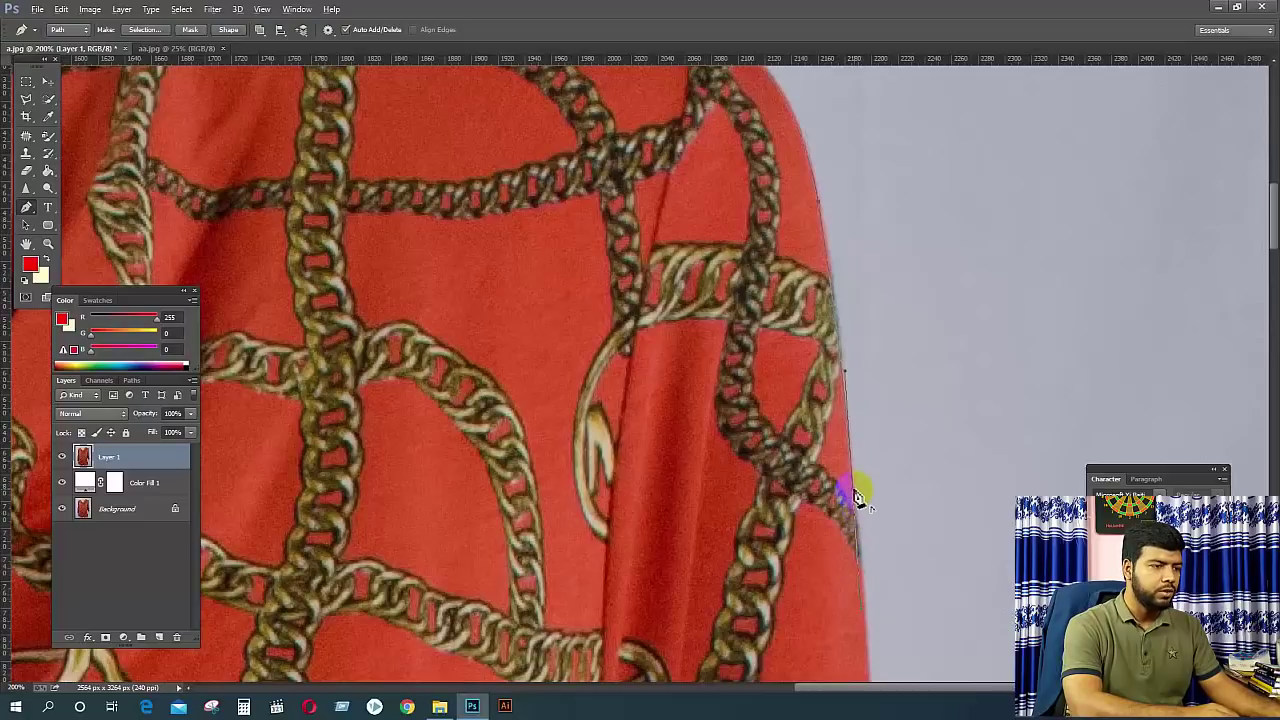
Route the Pen path outside the canvas, from the right sleeve over the top of the photo and down beyond its left side.
scroll(850, 460, down, 3)
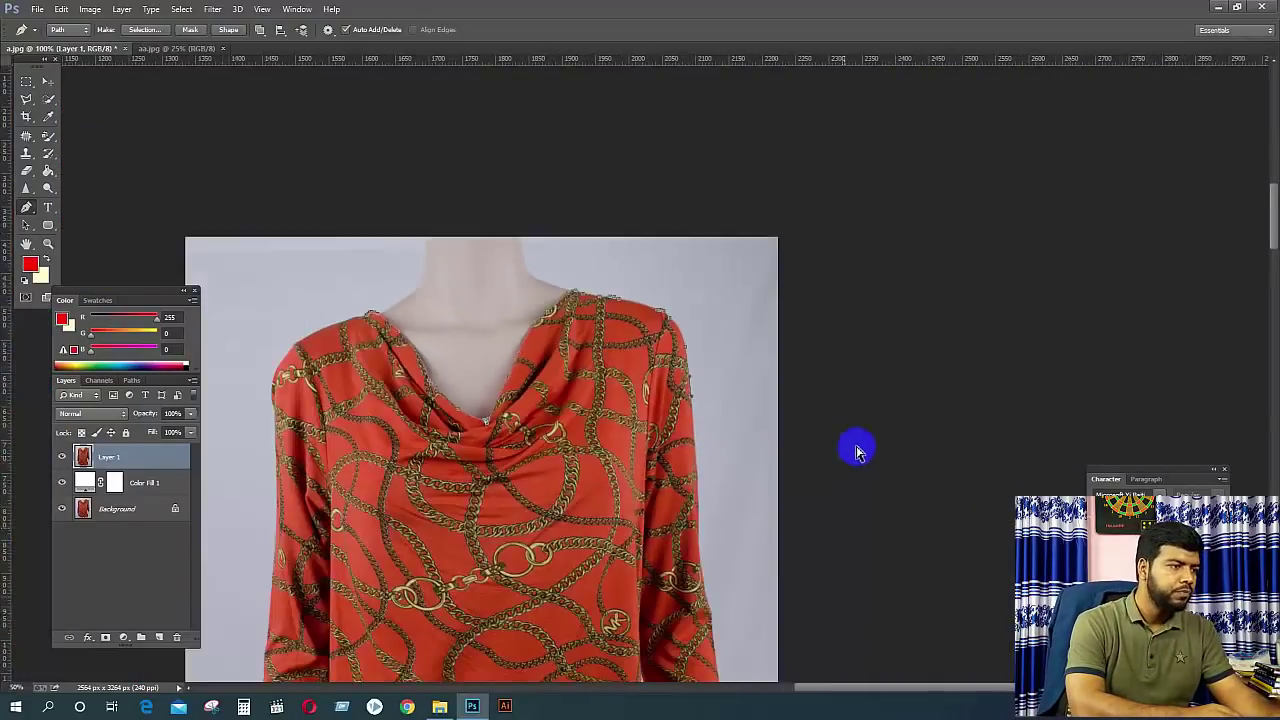
click(917, 370)
drag(870, 175, 845, 171)
drag(333, 140, 310, 140)
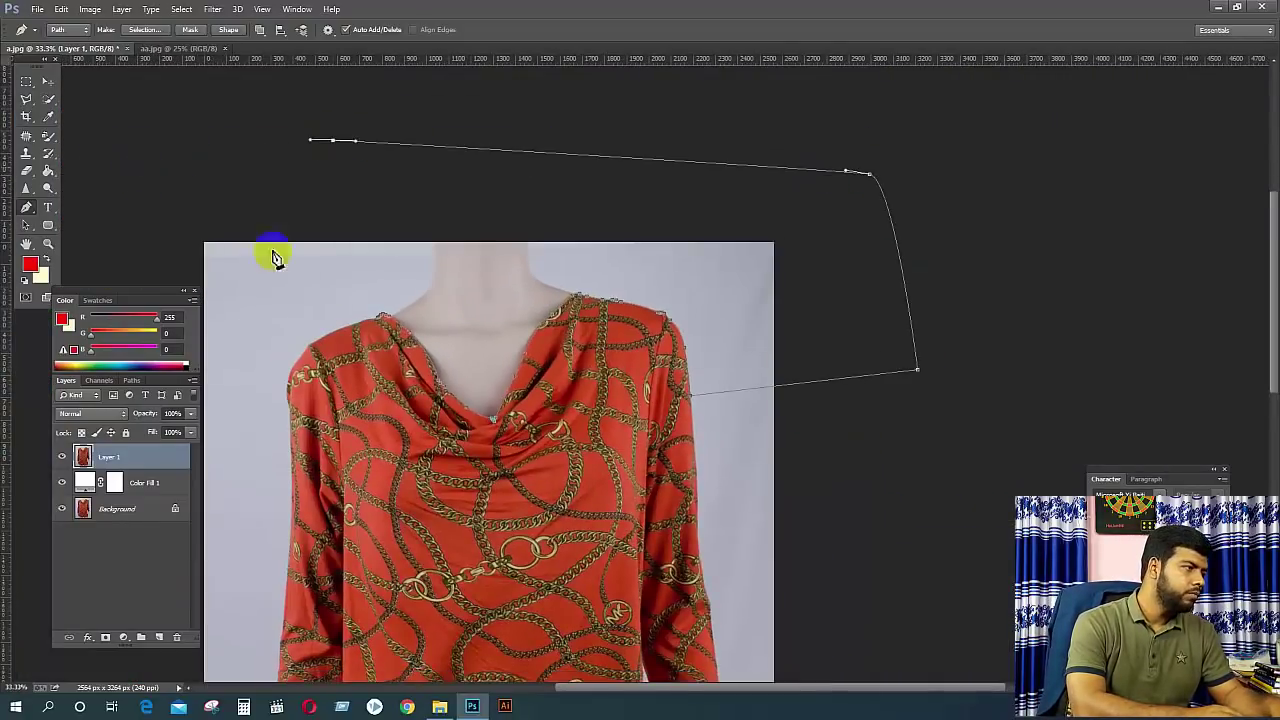
drag(359, 278, 523, 257)
click(457, 517)
Bring the Pen path back to the left sleeve, trace up its edge and over the shoulder, and close it at the collar tip.
key(ctrl+plus)
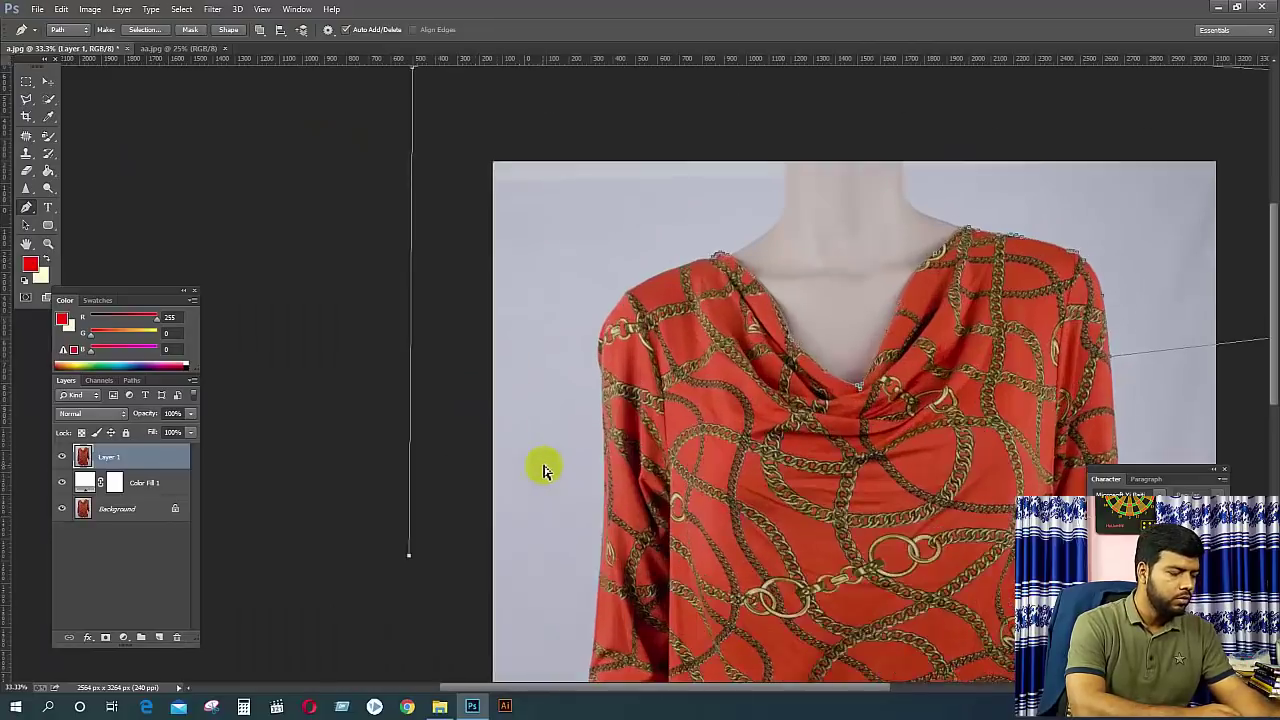
scroll(600, 468, up, 2)
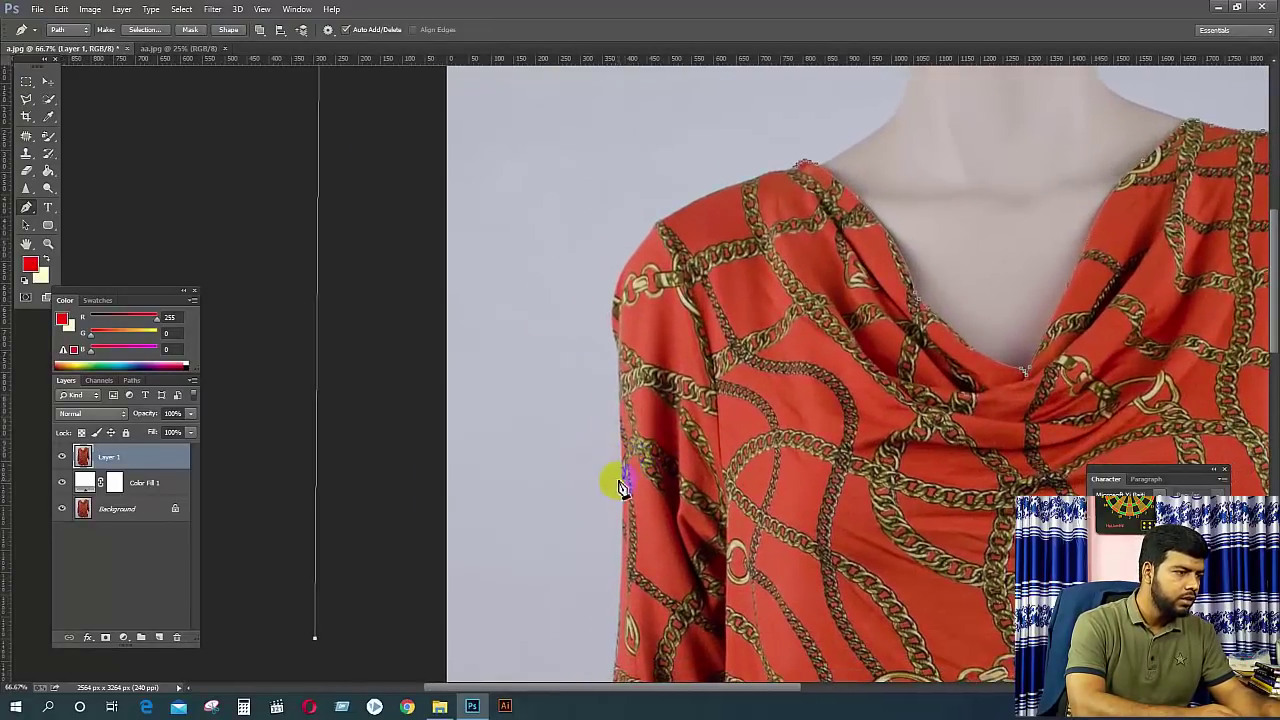
click(622, 482)
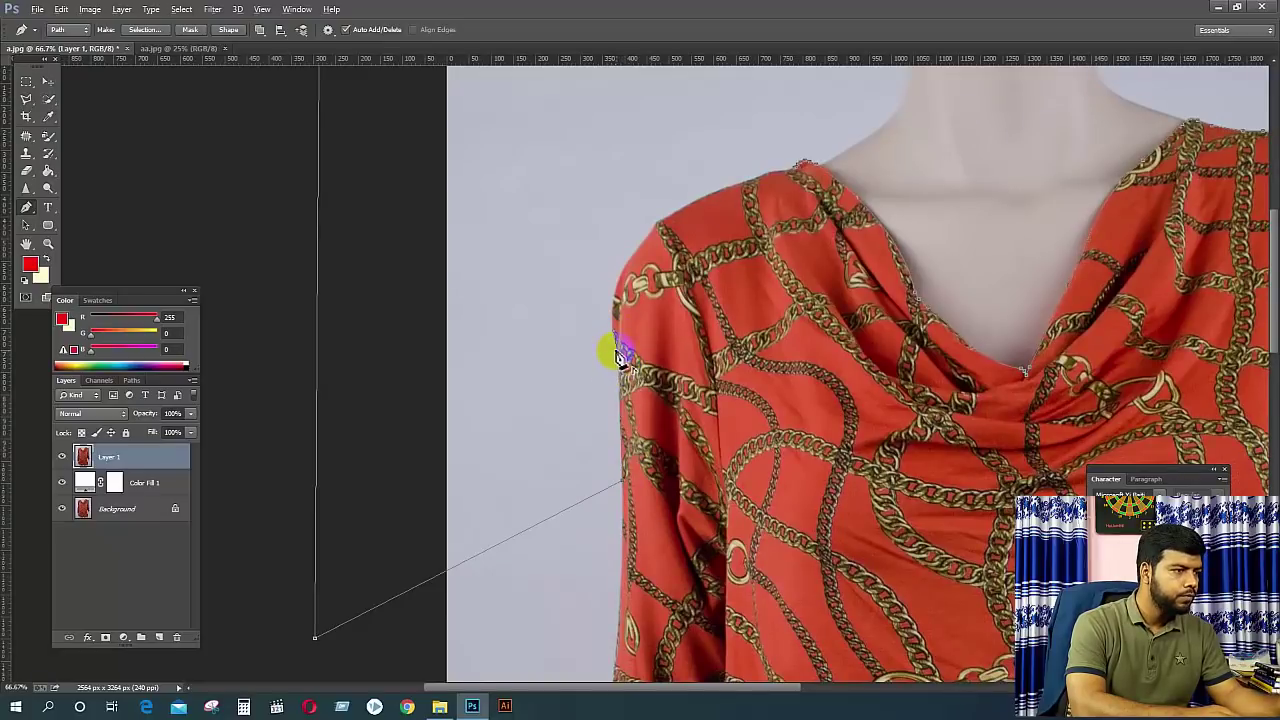
click(617, 352)
drag(661, 212, 703, 175)
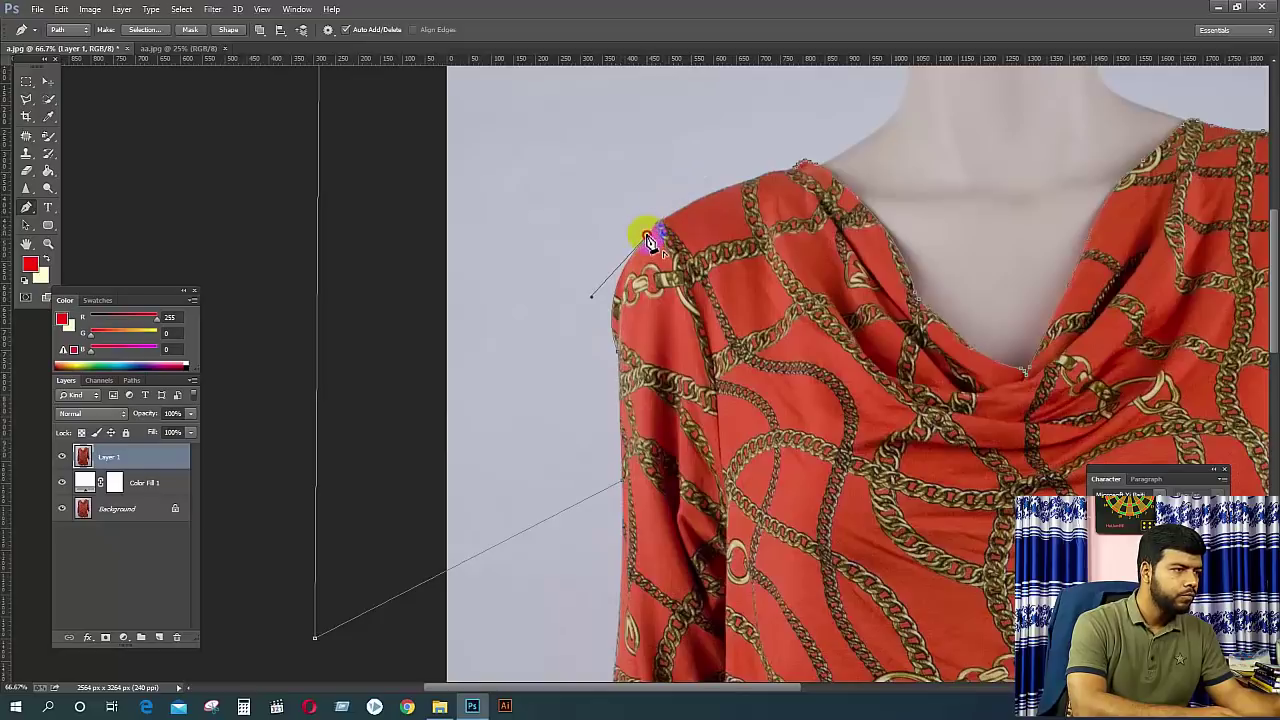
click(676, 220)
click(779, 191)
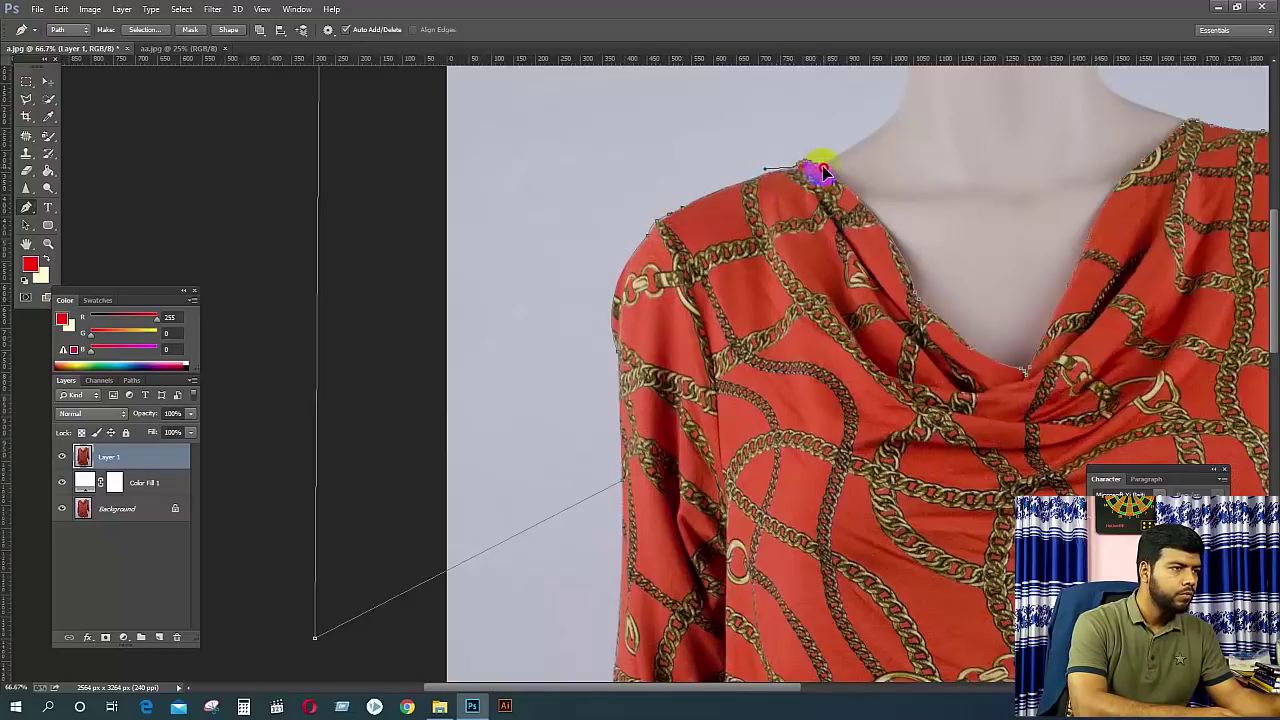
Make a new selection from the closed path and delete the selected backdrop and mannequin neck from Layer 1.
right_click(591, 164)
click(655, 210)
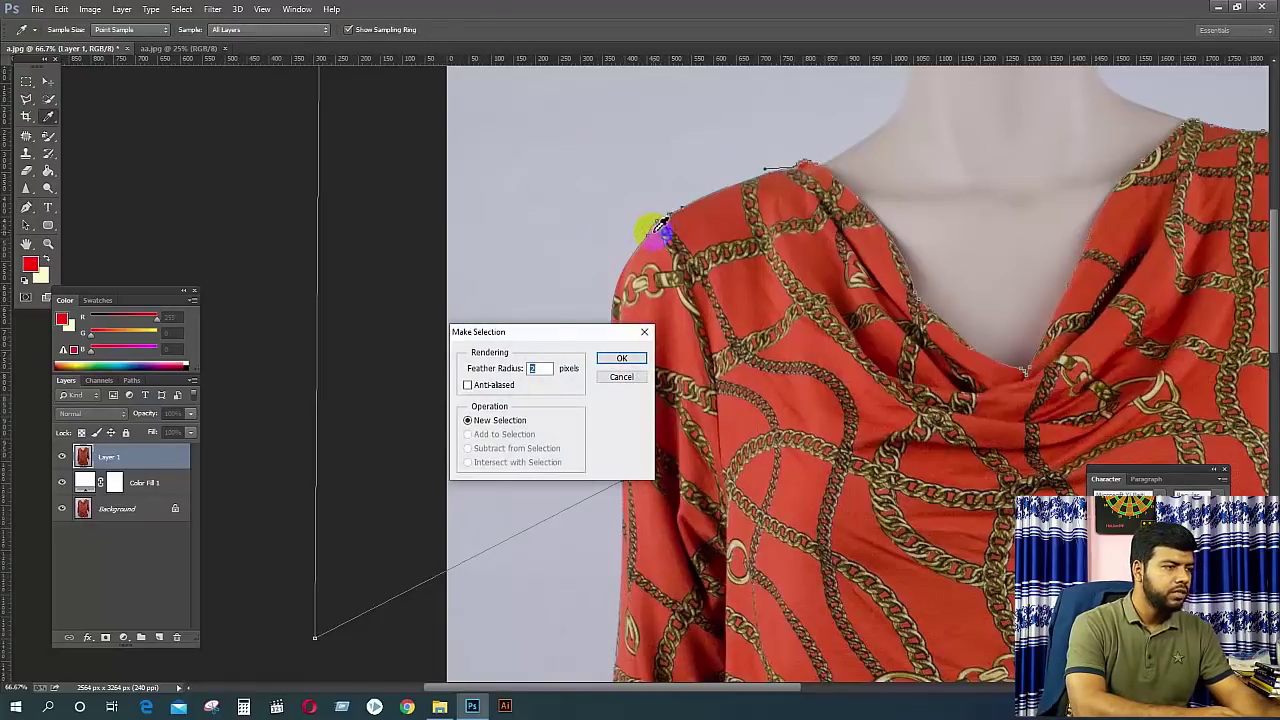
key(Return)
key(Delete)
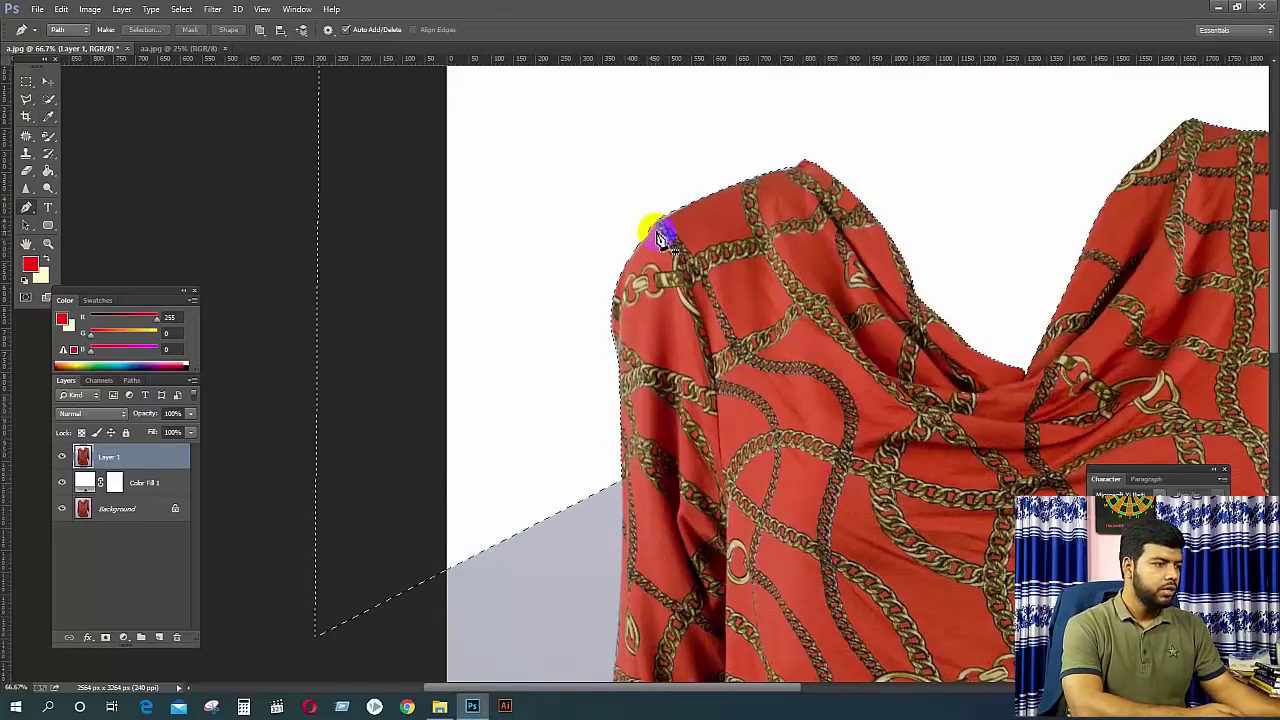
key(ctrl+minus)
key(ctrl+minus)
key(ctrl+minus)
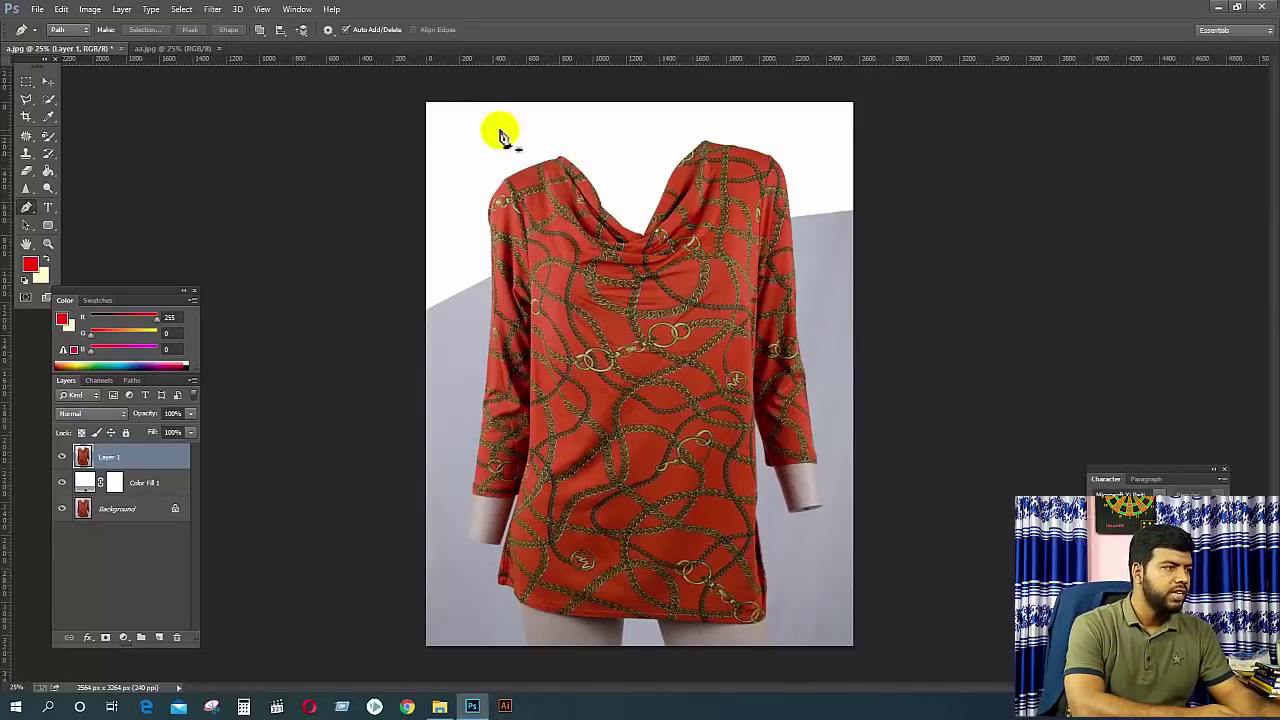
click(795, 505)
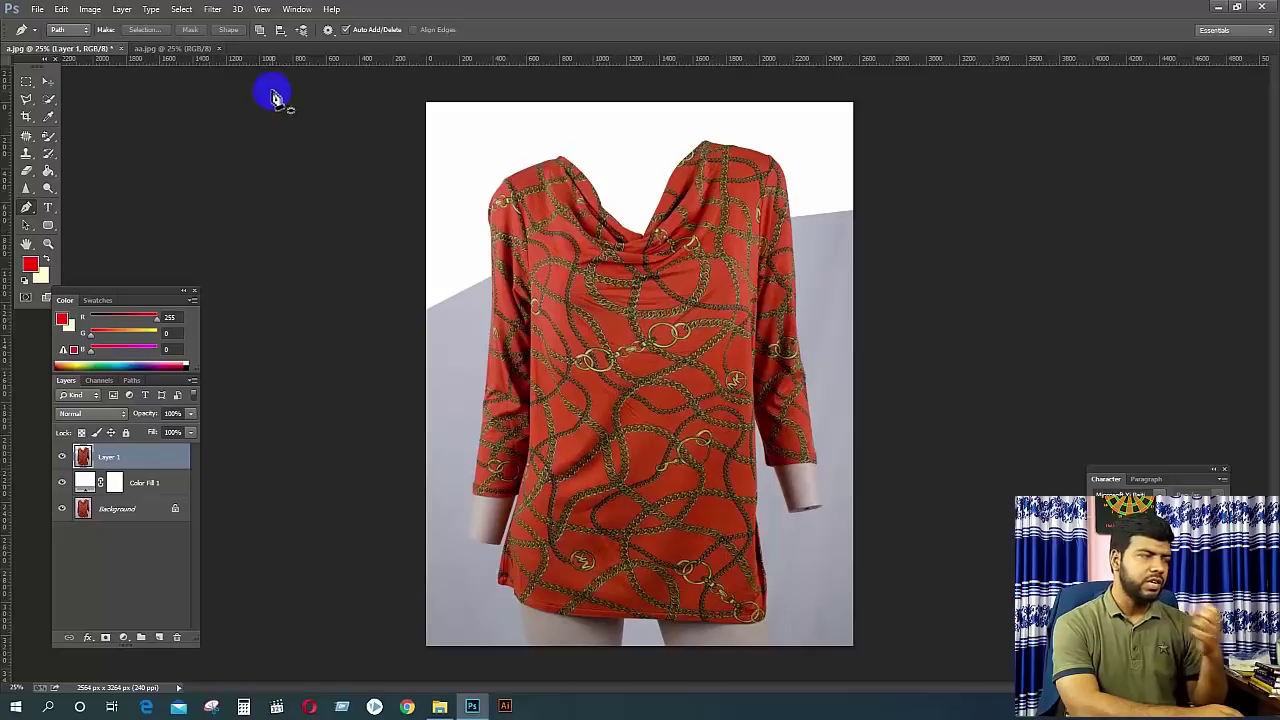
Switch to aa.jpg and start a Pen path up the red stitched edge on the left side of the inside-out blouse.
click(176, 48)
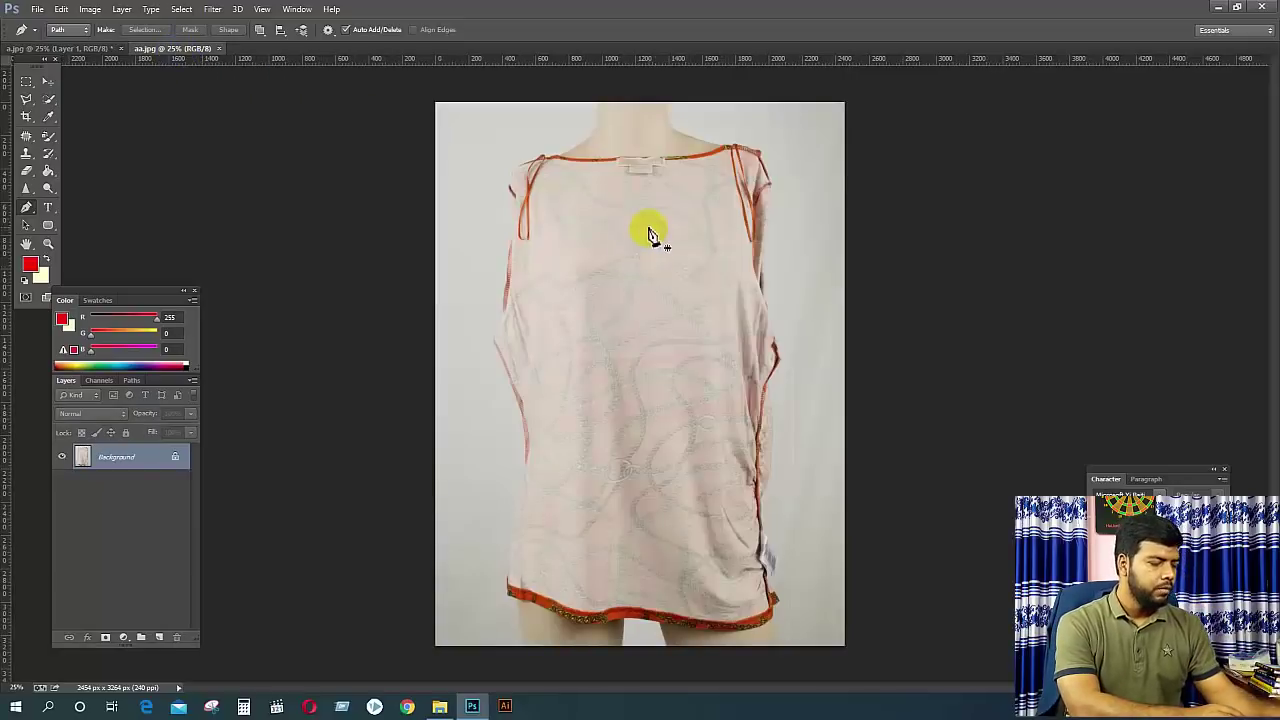
key(ctrl+plus)
key(ctrl+plus)
drag(650, 205, 660, 354)
drag(637, 256, 669, 369)
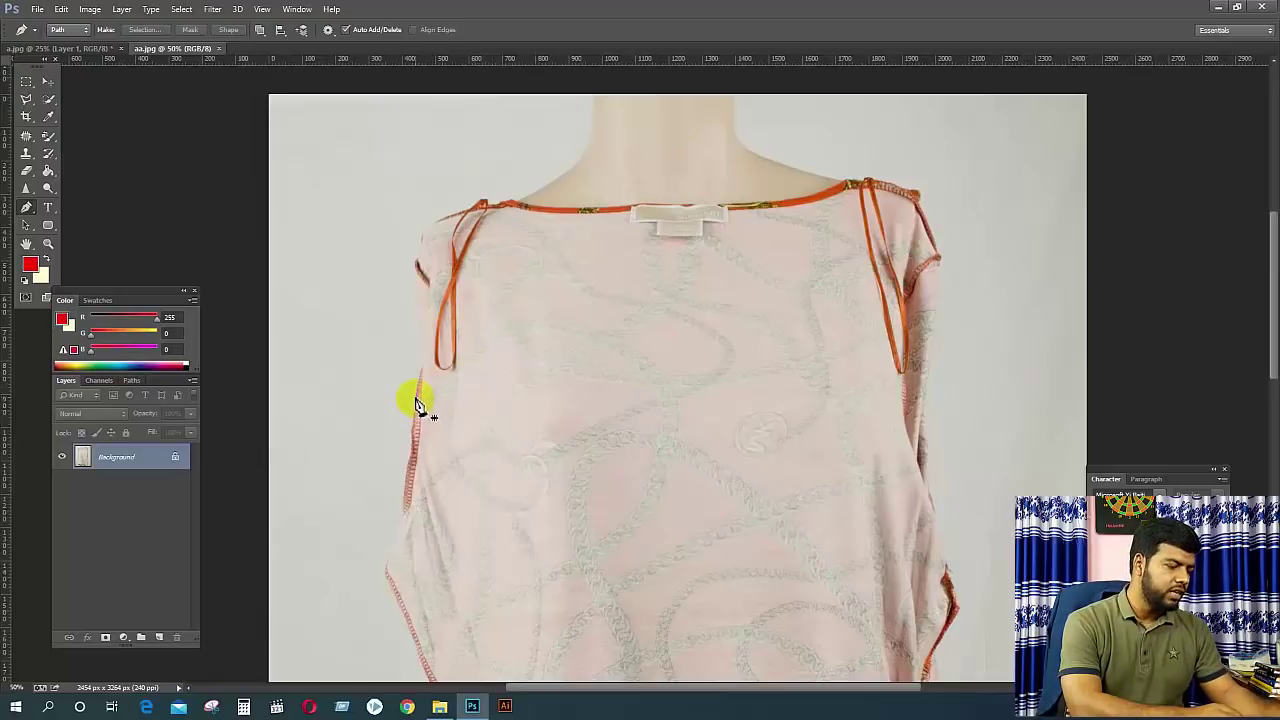
key(ctrl+plus)
drag(481, 392, 751, 349)
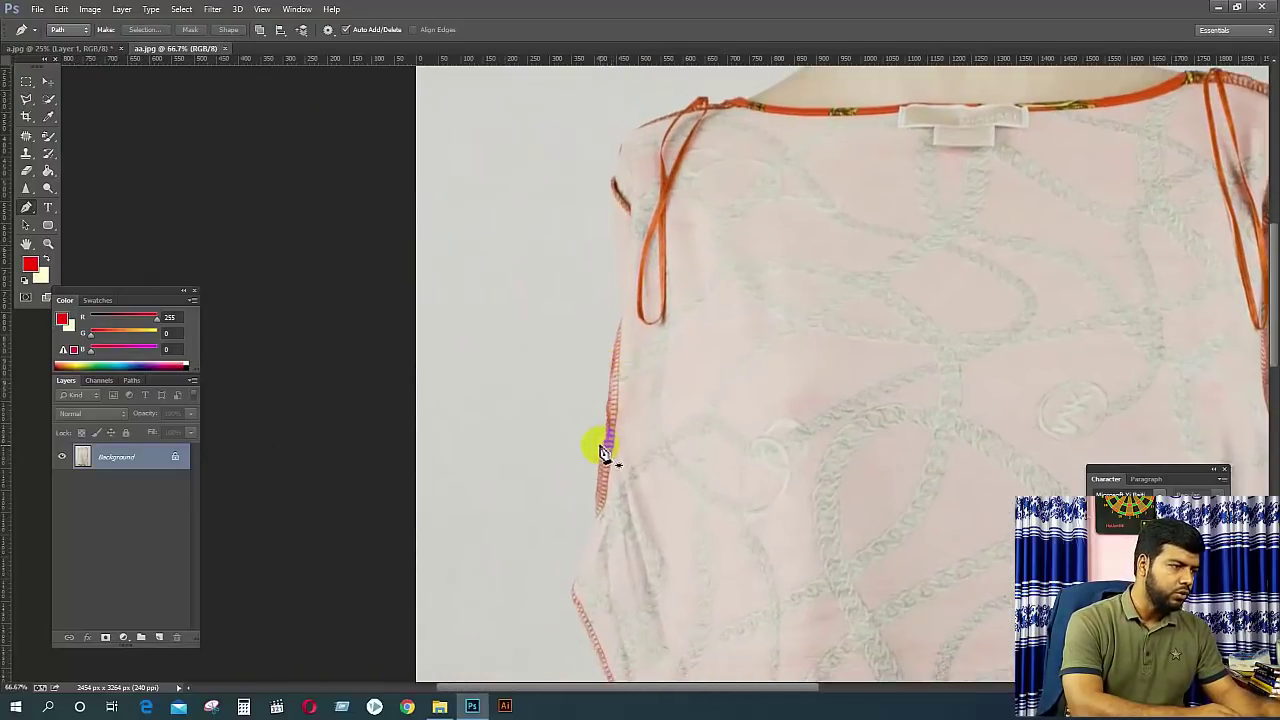
click(608, 424)
click(609, 378)
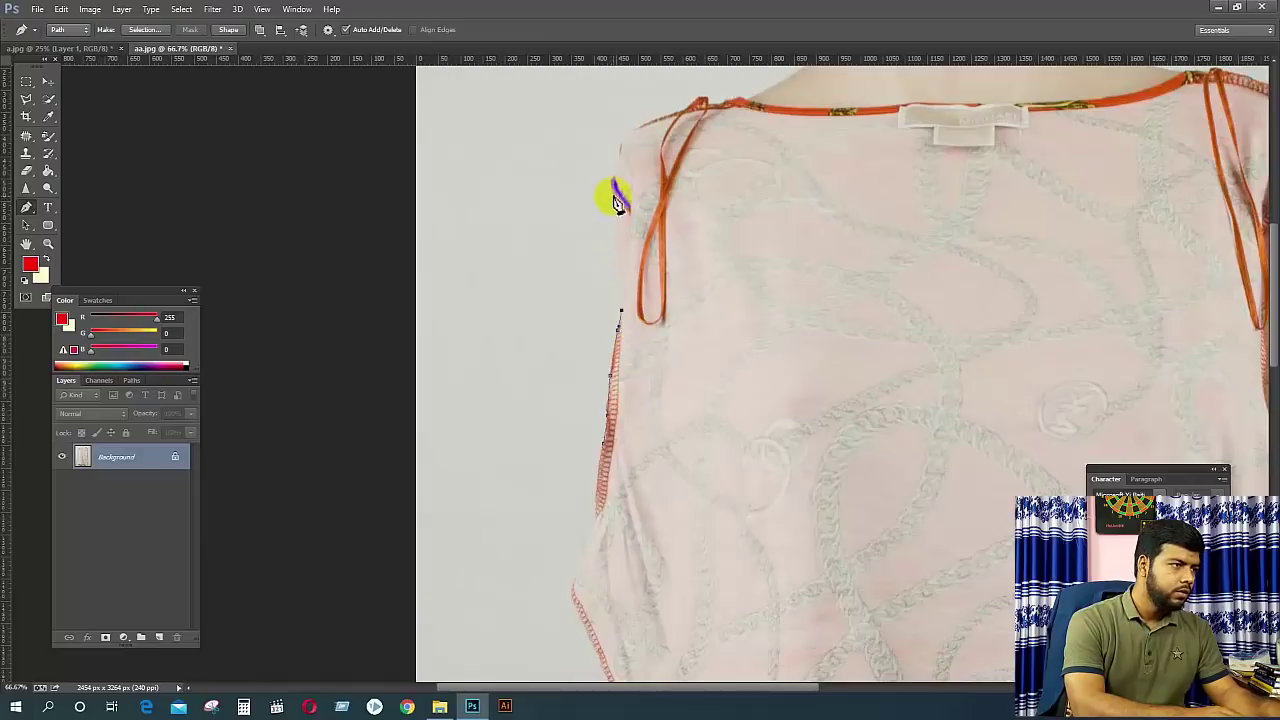
Continue the Pen path around the left armhole corner and along the shoulder edge over the red tie knot.
scroll(645, 177, up, 4)
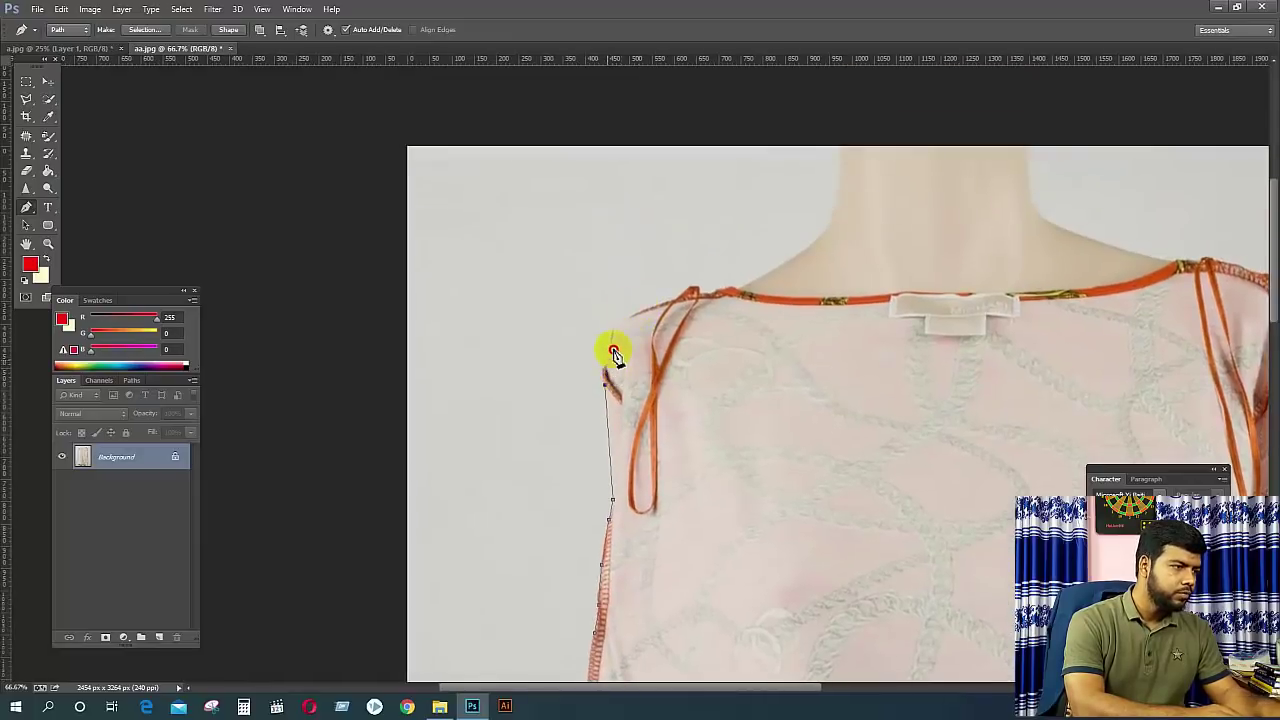
drag(621, 345, 609, 378)
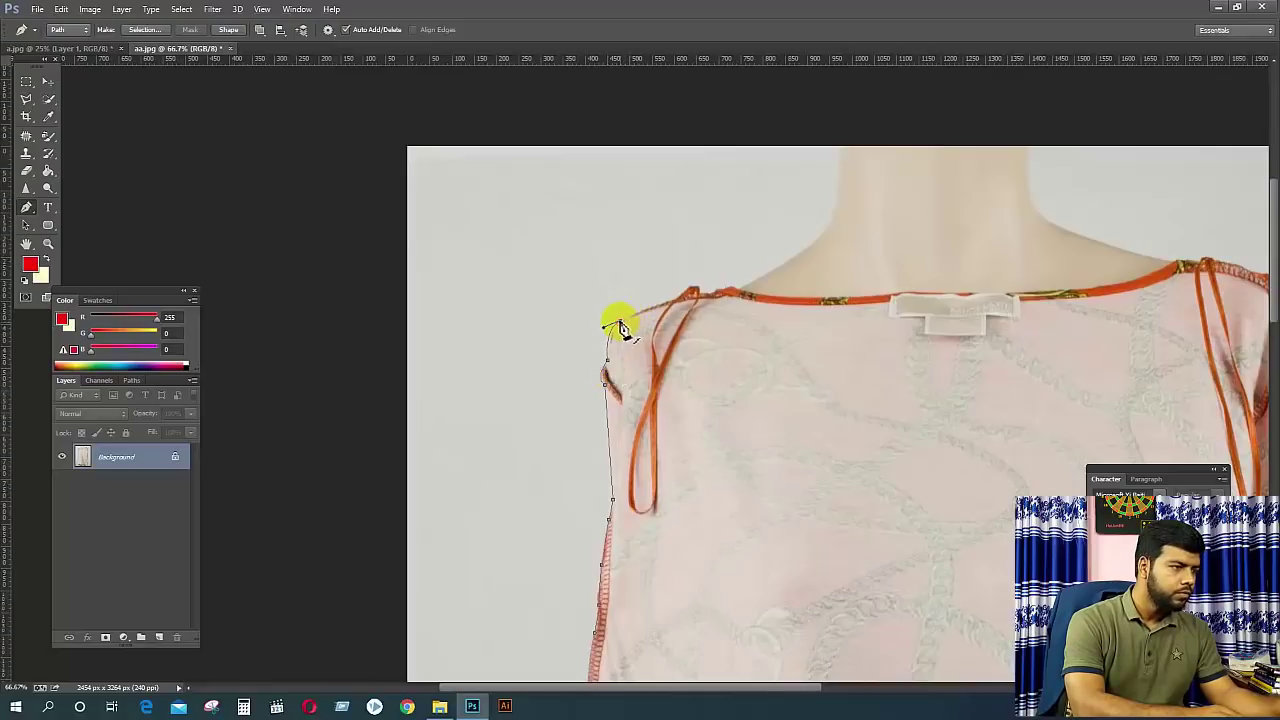
scroll(620, 330, up, 5)
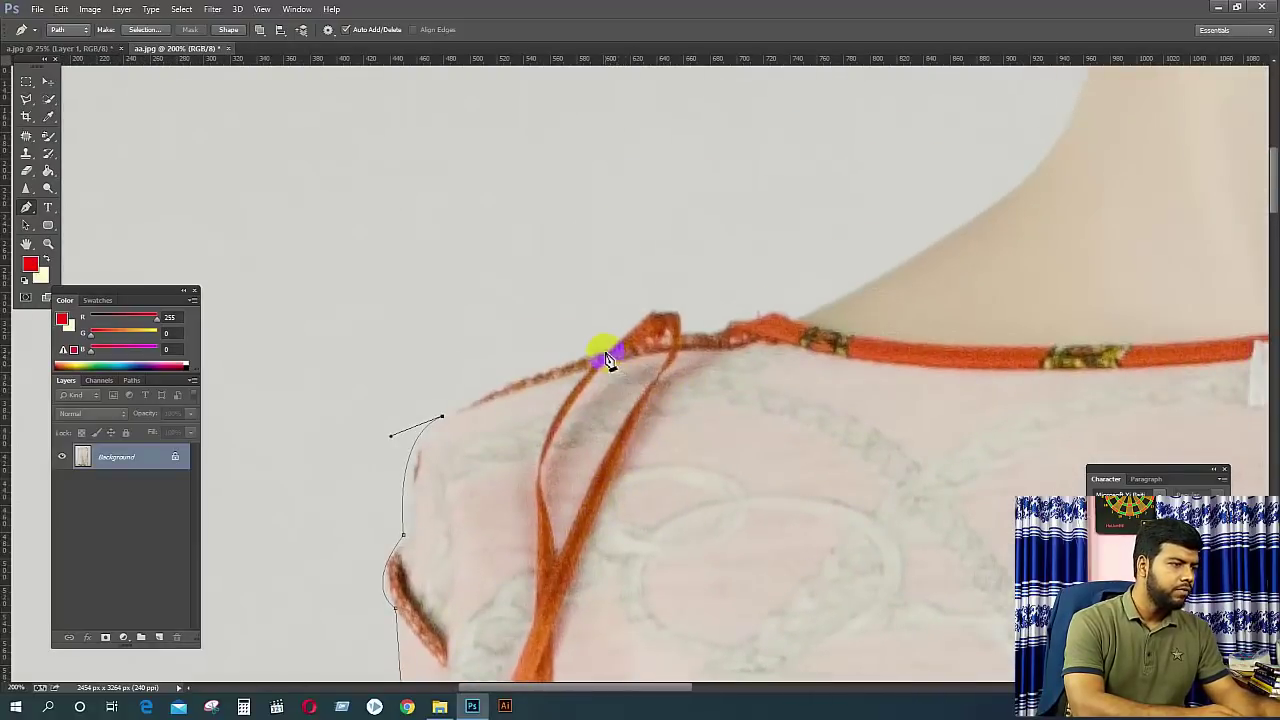
drag(637, 350, 678, 333)
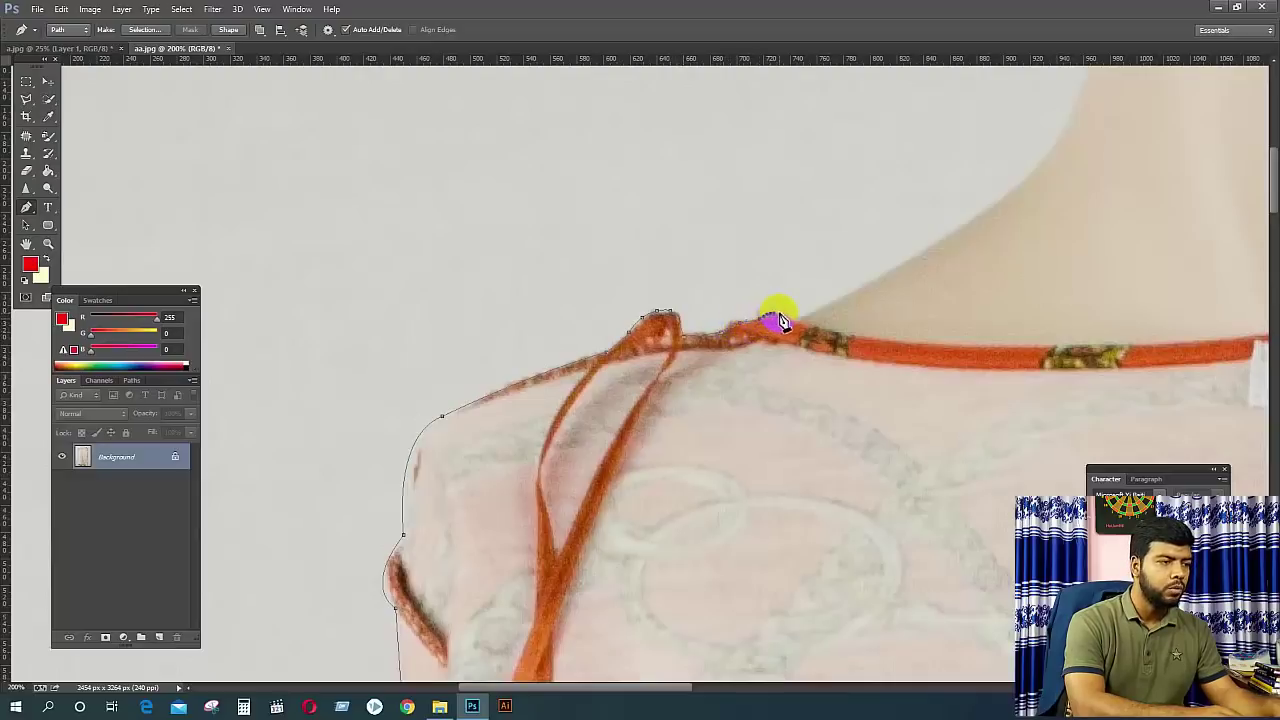
Trace the Pen path along the back neckline's red binding, above the brand label, to the right shoulder's tie.
drag(960, 349, 705, 347)
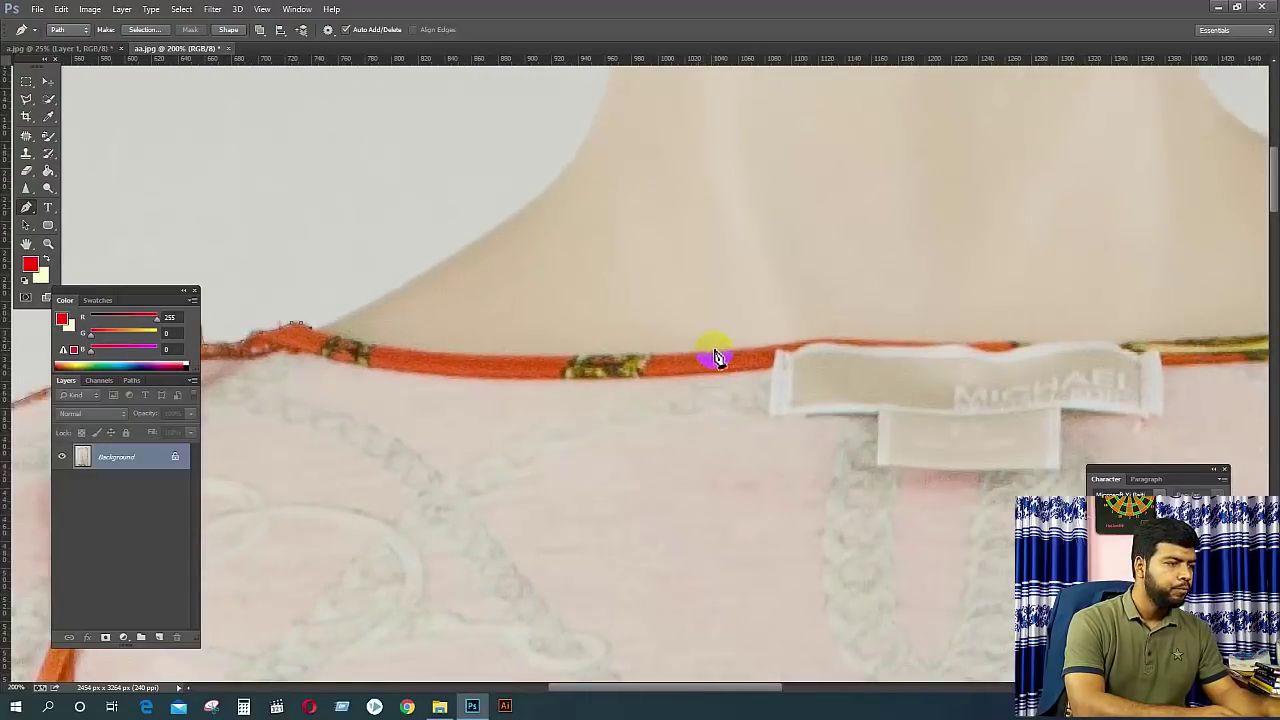
drag(815, 345, 1059, 333)
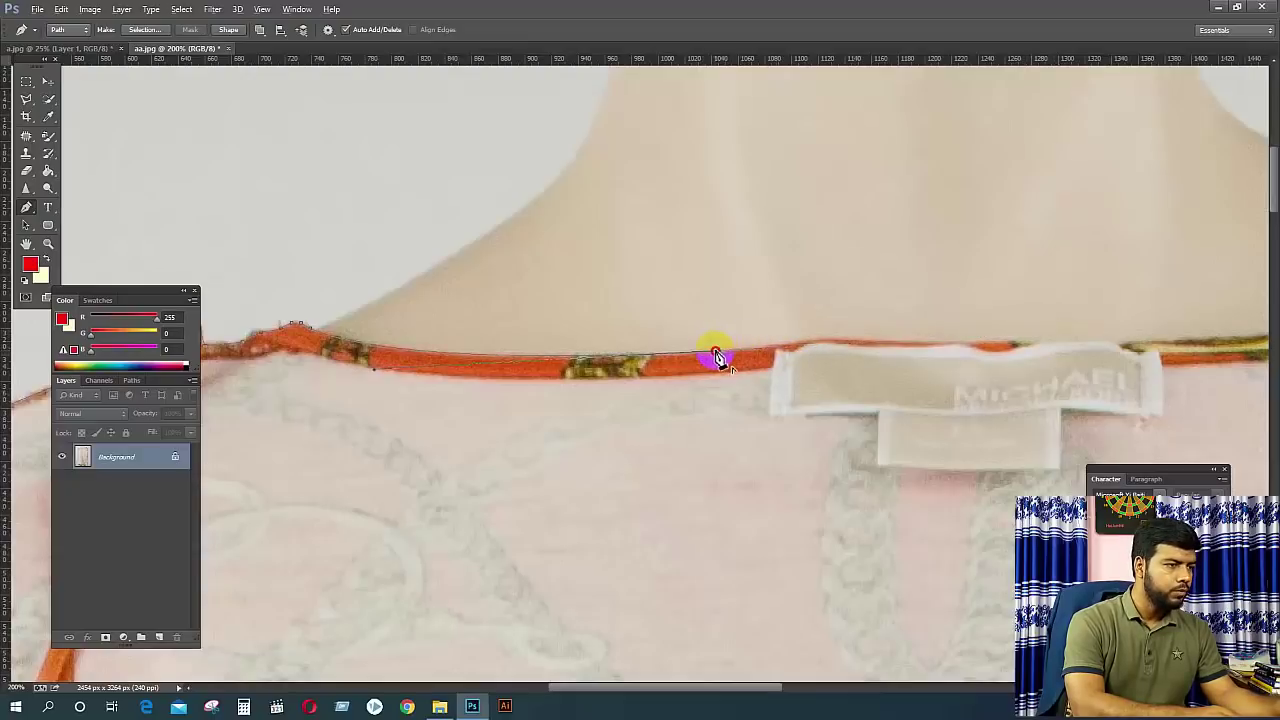
scroll(790, 347, right, 5)
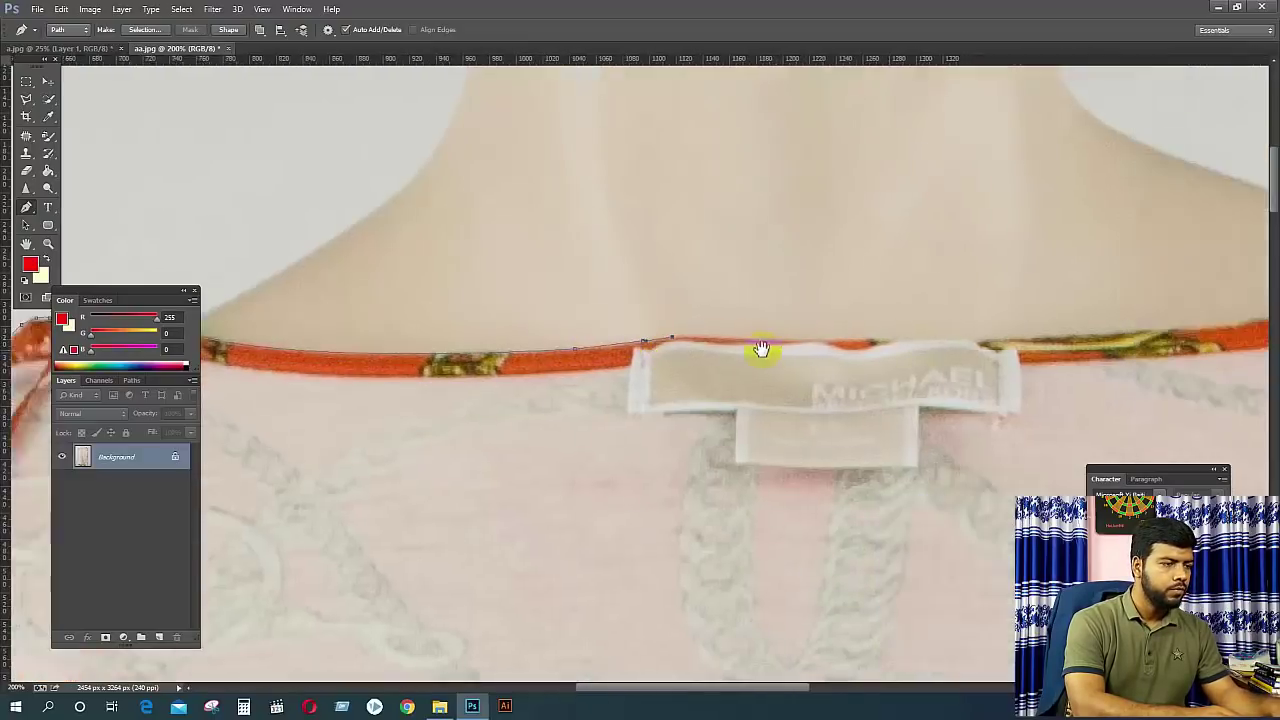
click(754, 343)
scroll(846, 334, right, 6)
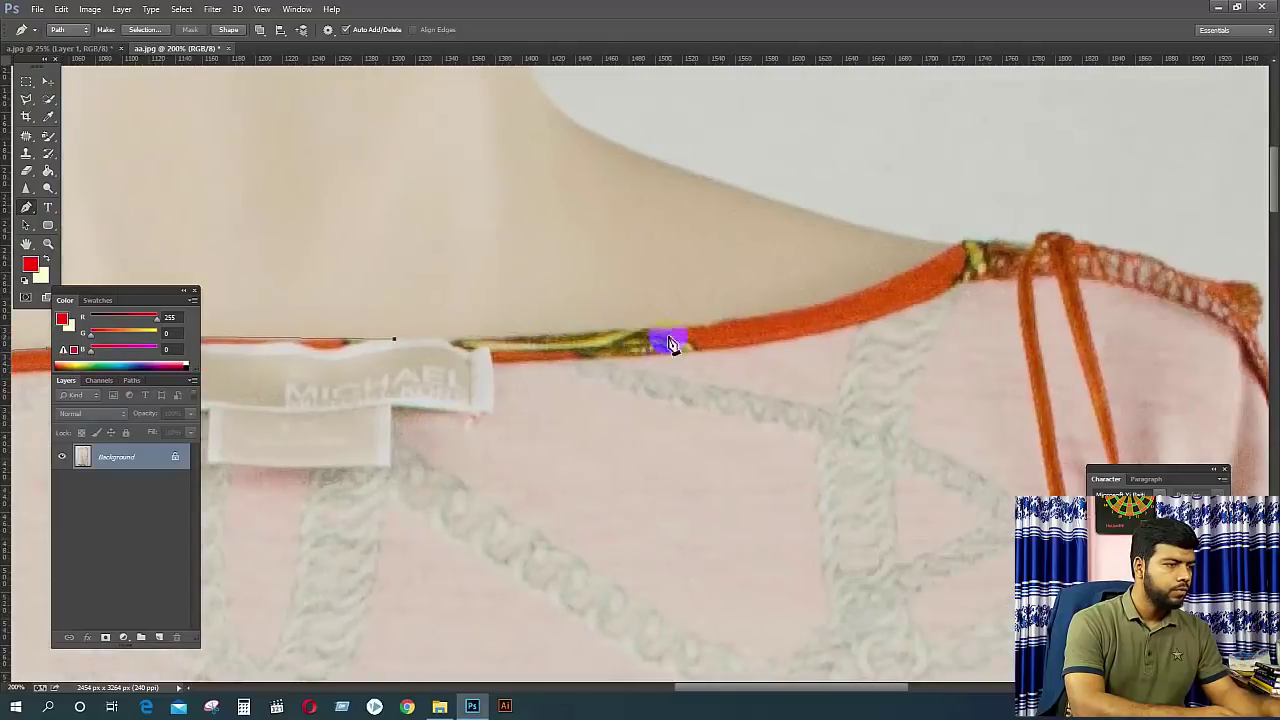
click(966, 254)
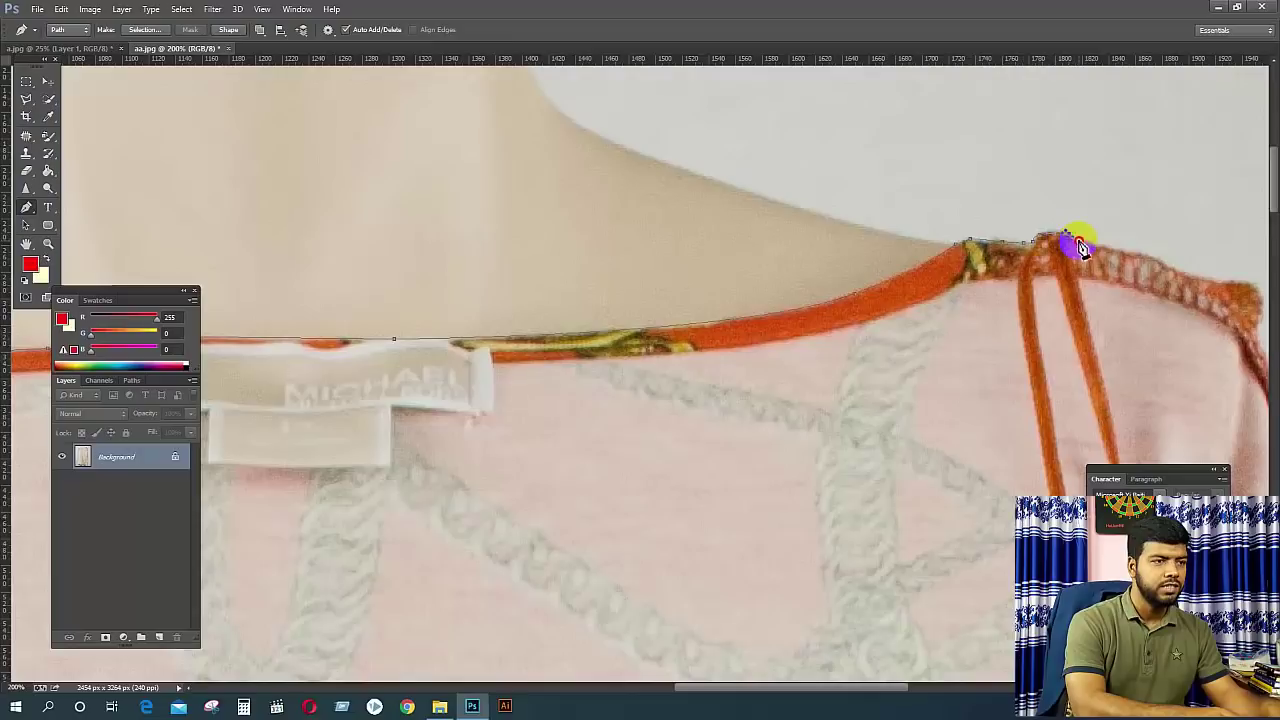
Continue the Pen path over the right shoulder's stitched edge, around the armhole corner and down the blouse's right side.
scroll(1074, 260, right, 5)
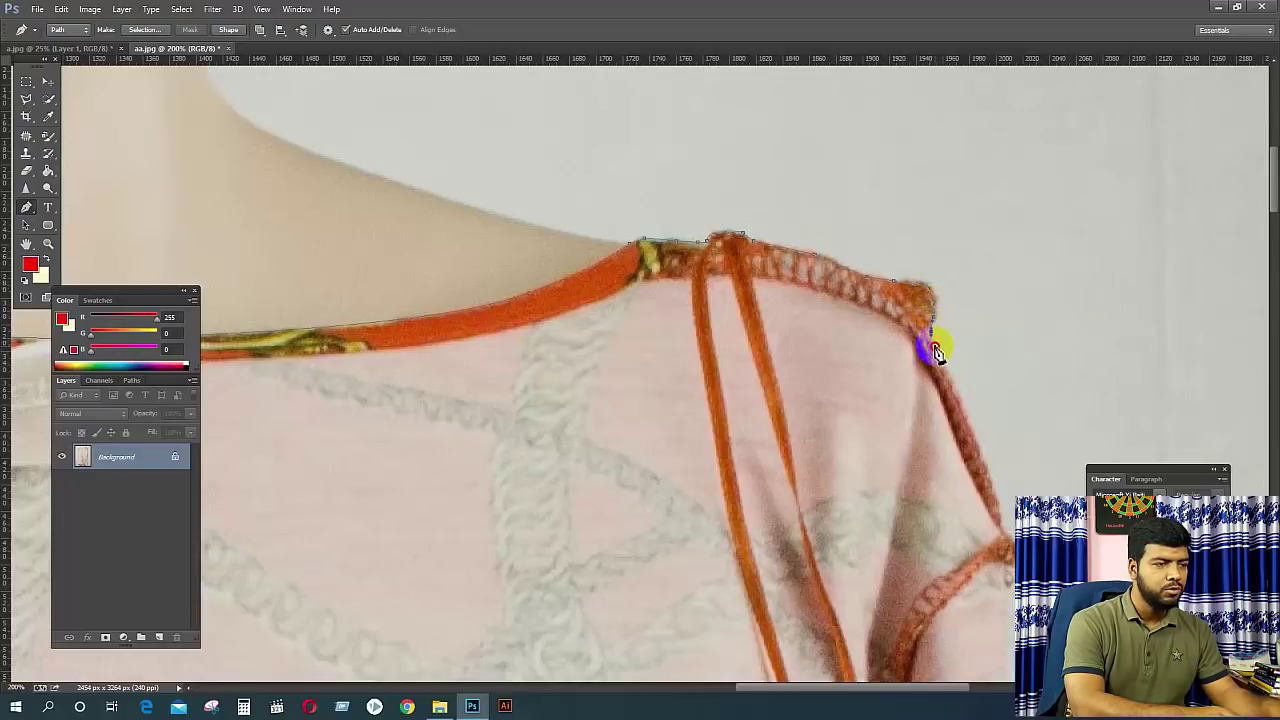
scroll(935, 350, down, 3)
scroll(886, 371, right, 2)
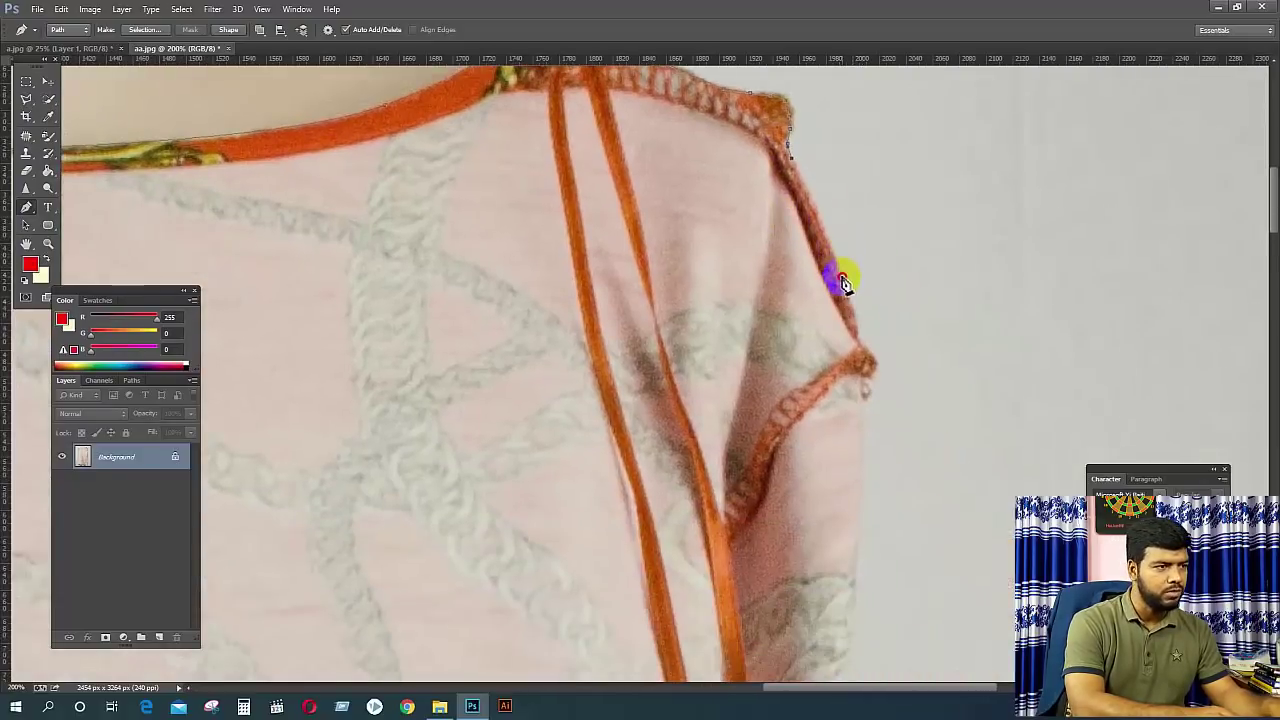
click(857, 324)
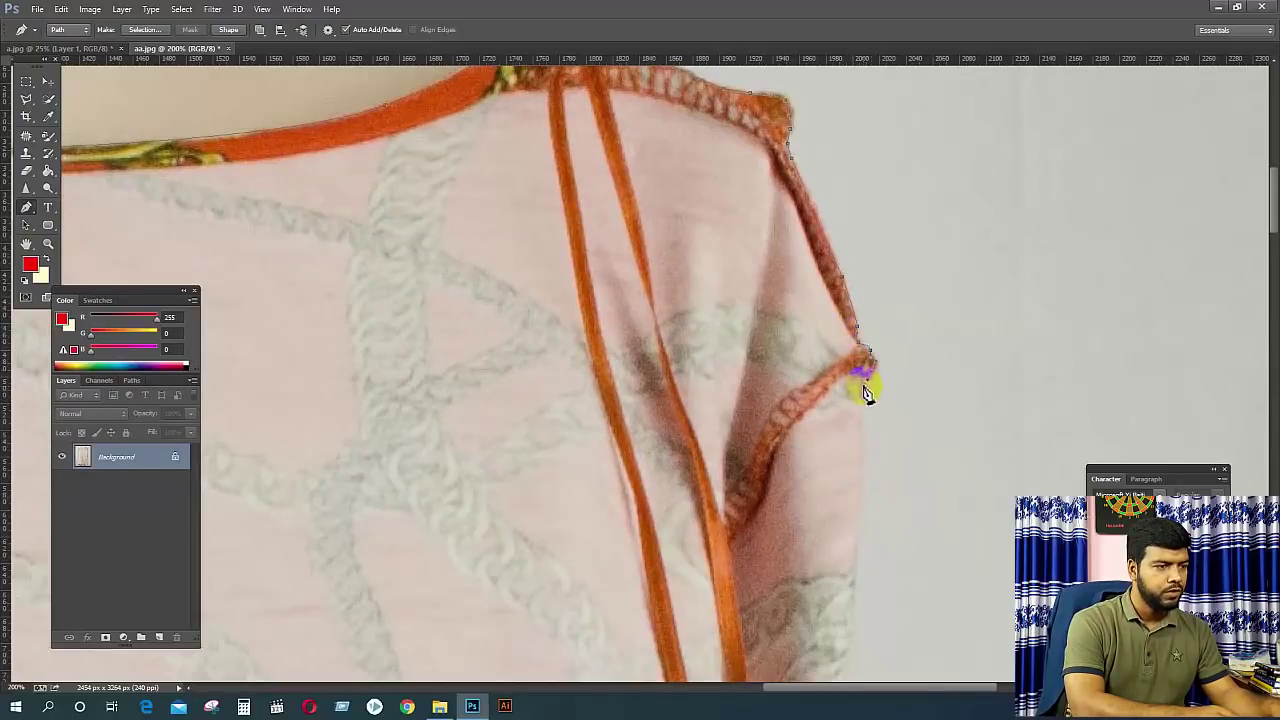
scroll(880, 360, down, 4)
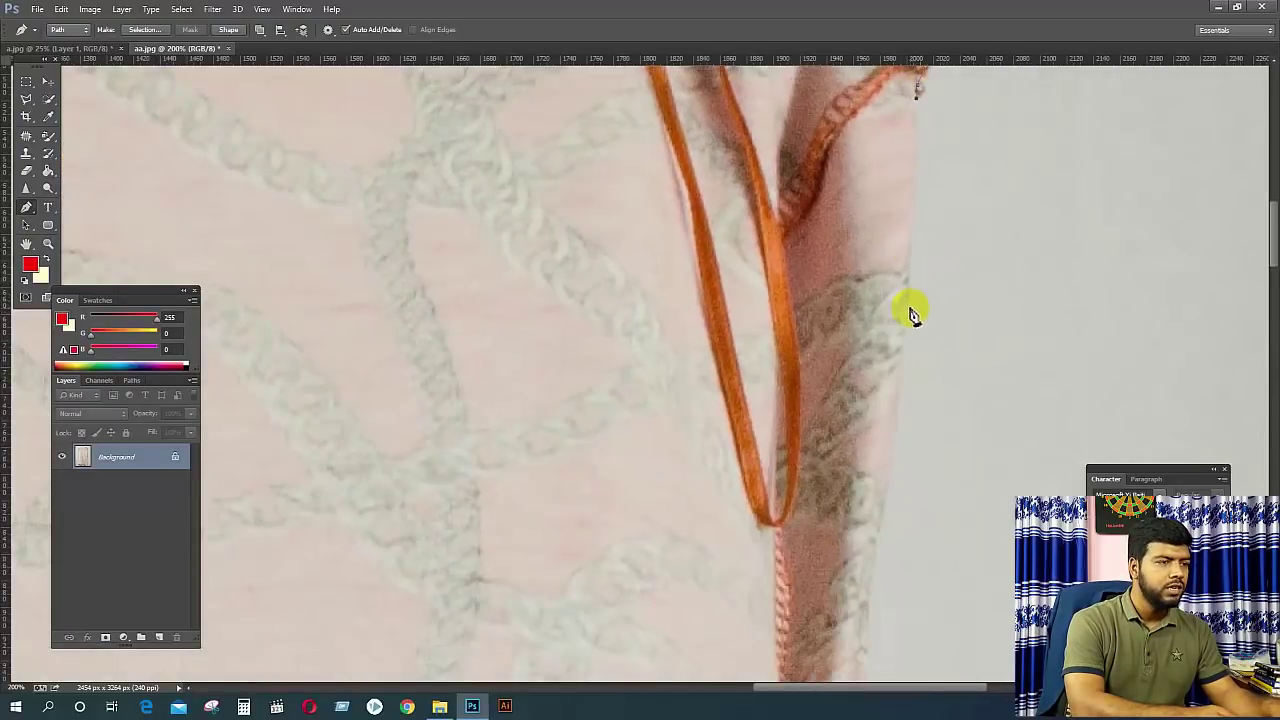
click(908, 307)
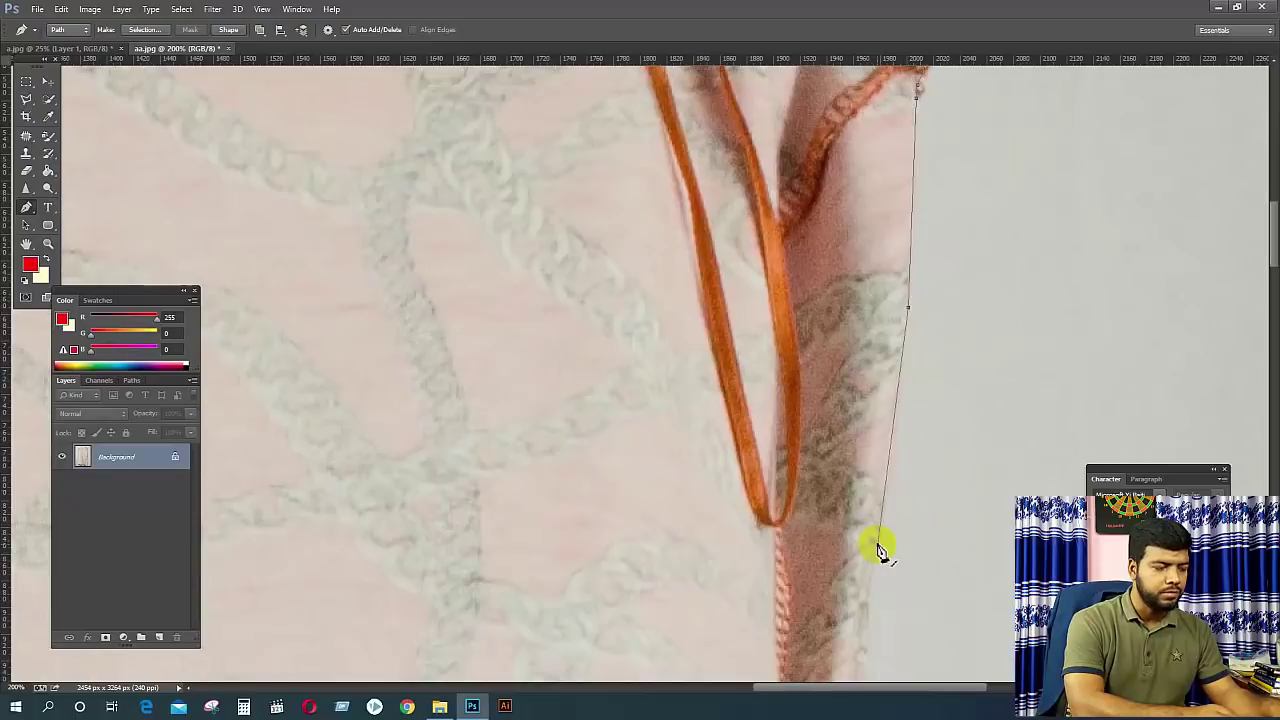
Extend the Pen path down the right side and close it across the blouse's chest with a V-shaped lower edge.
key(ctrl+minus)
key(ctrl+minus)
key(ctrl+minus)
key(ctrl+minus)
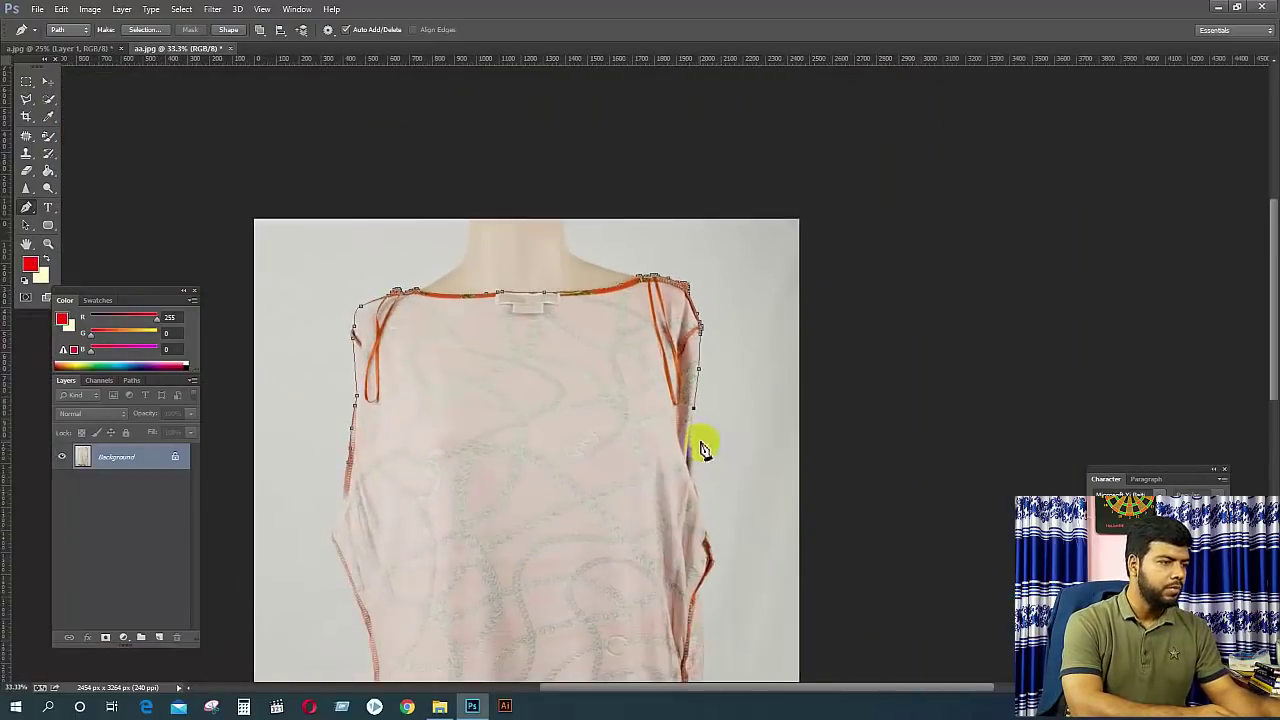
click(531, 546)
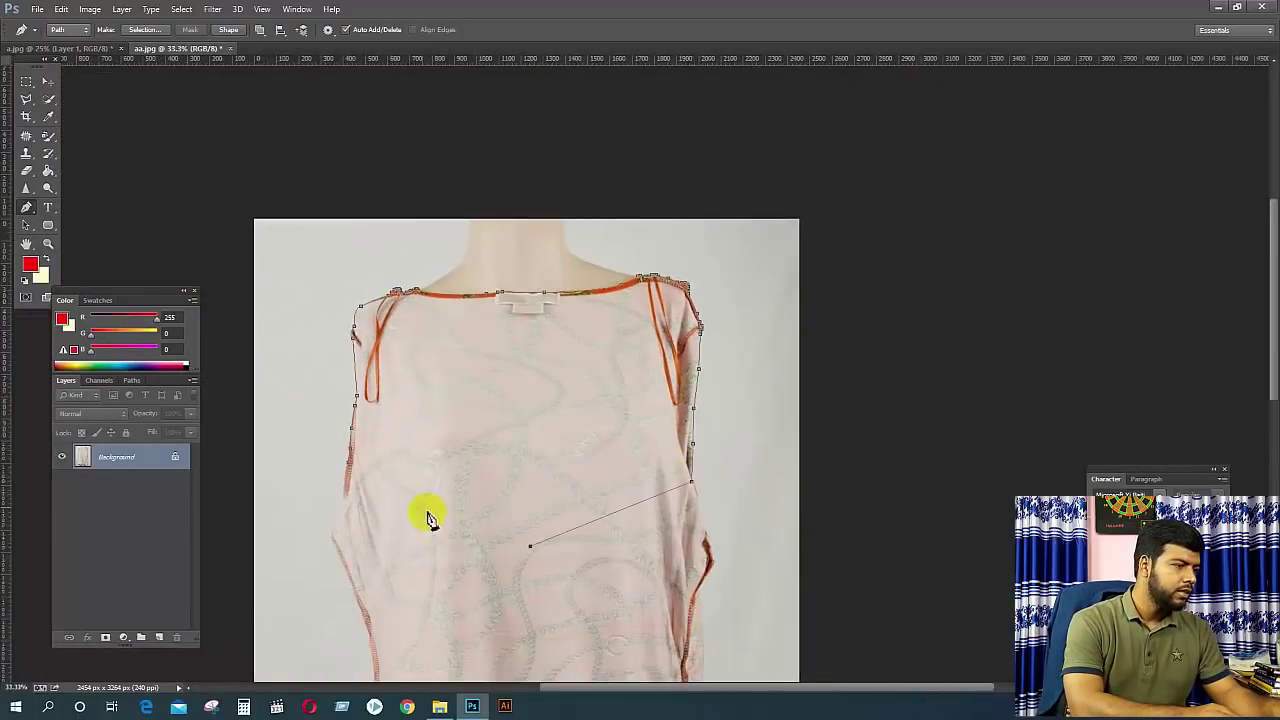
click(346, 468)
Make a selection from the closed path and move the selected inside back of the blouse into a.jpg.
right_click(523, 337)
click(594, 391)
key(Return)
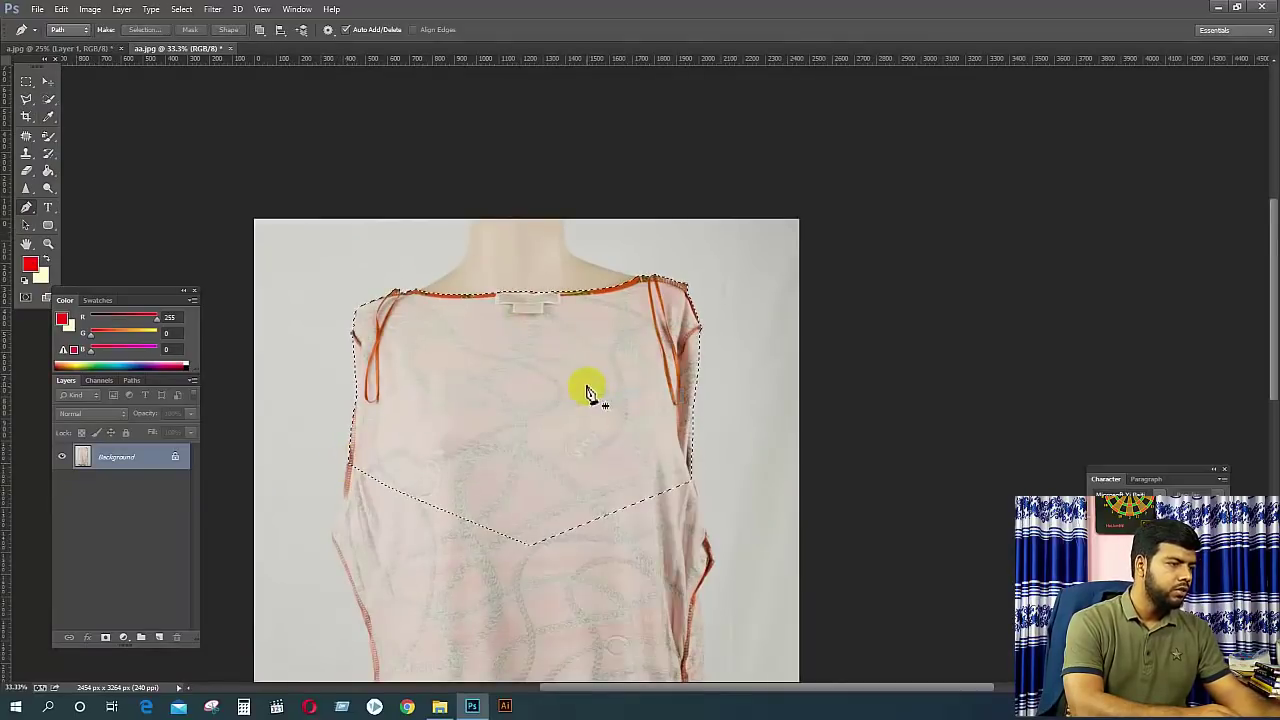
click(47, 81)
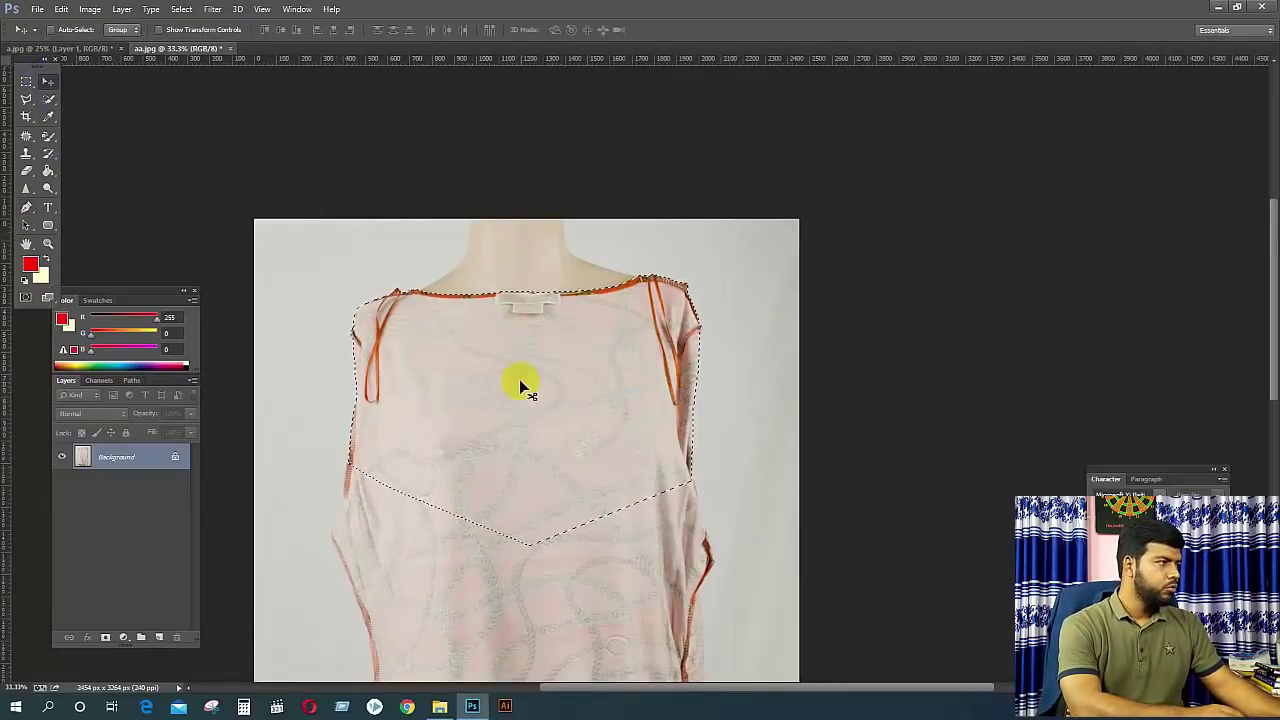
drag(520, 387, 590, 375)
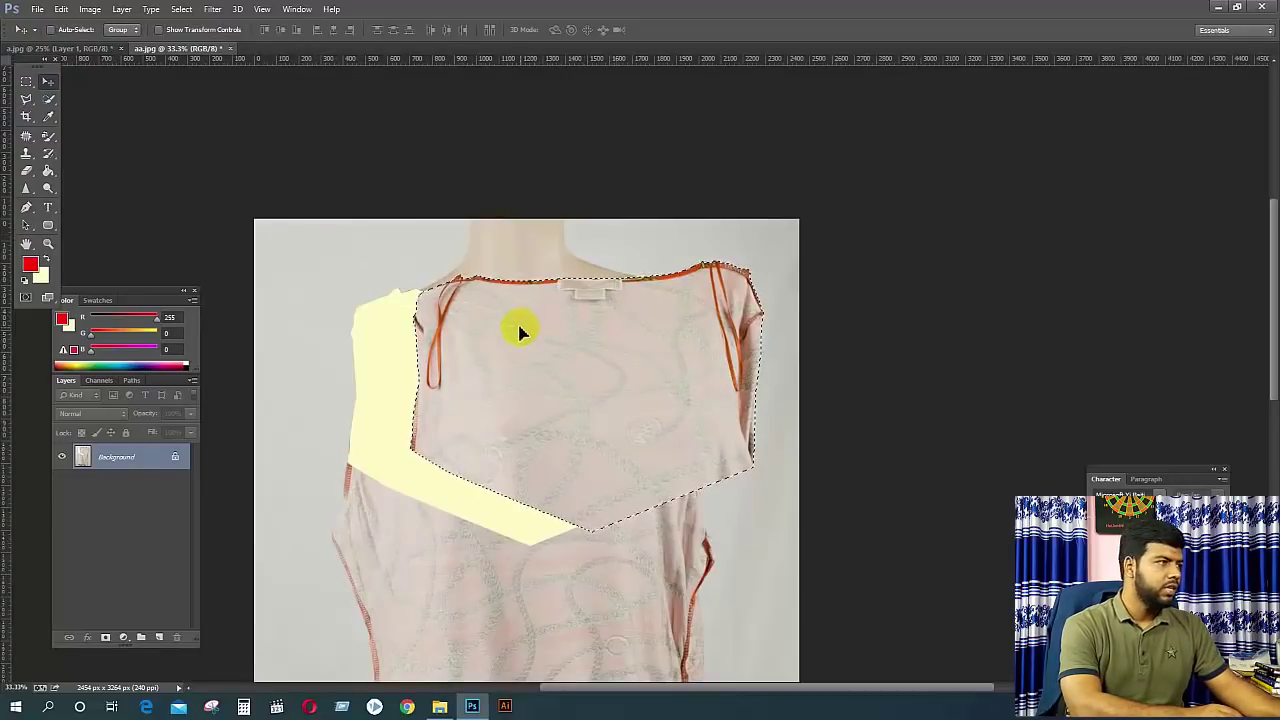
drag(520, 331, 597, 220)
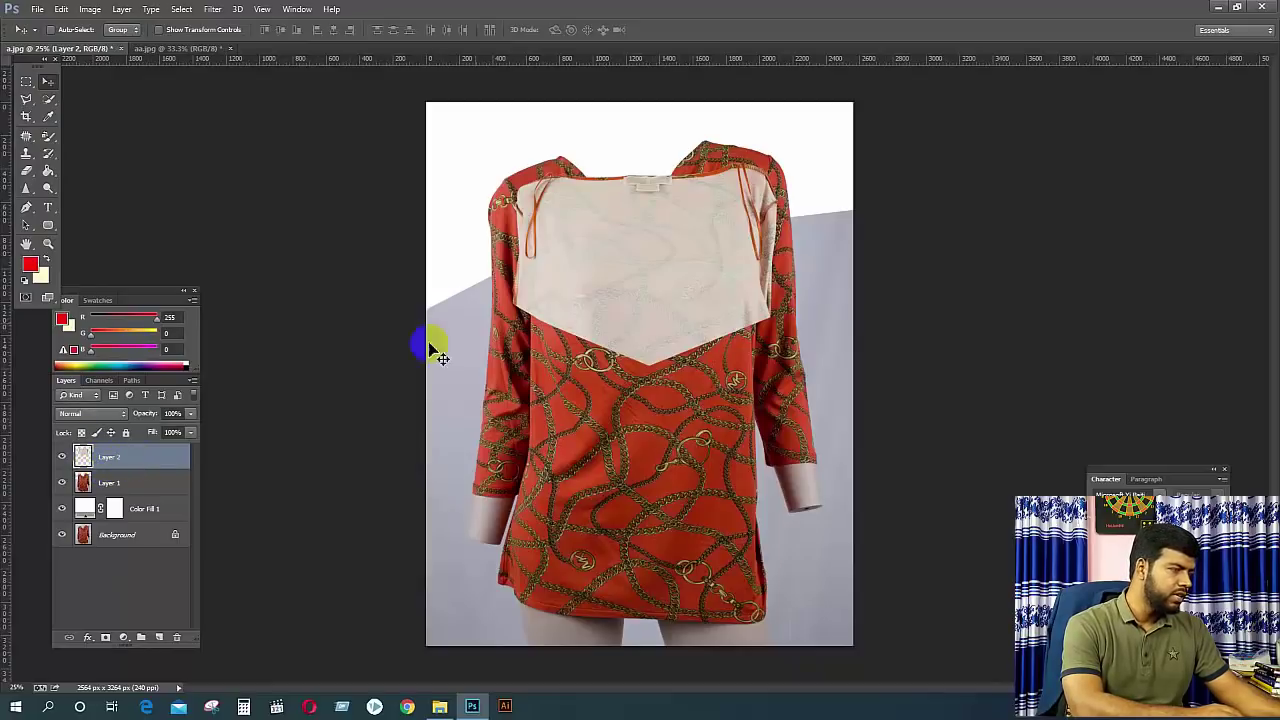
Place Layer 2 beneath Layer 1 and raise the inside back behind the front neckline.
drag(117, 463, 118, 497)
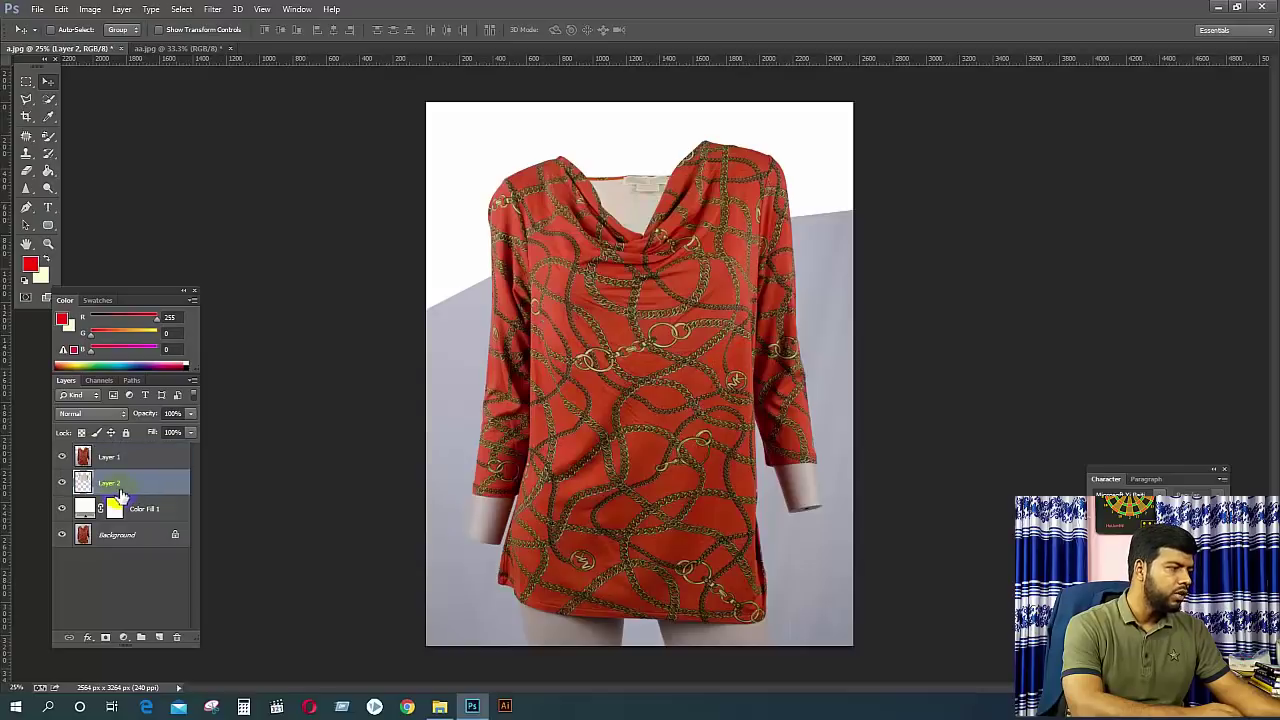
key(ctrl+plus)
key(ctrl+plus)
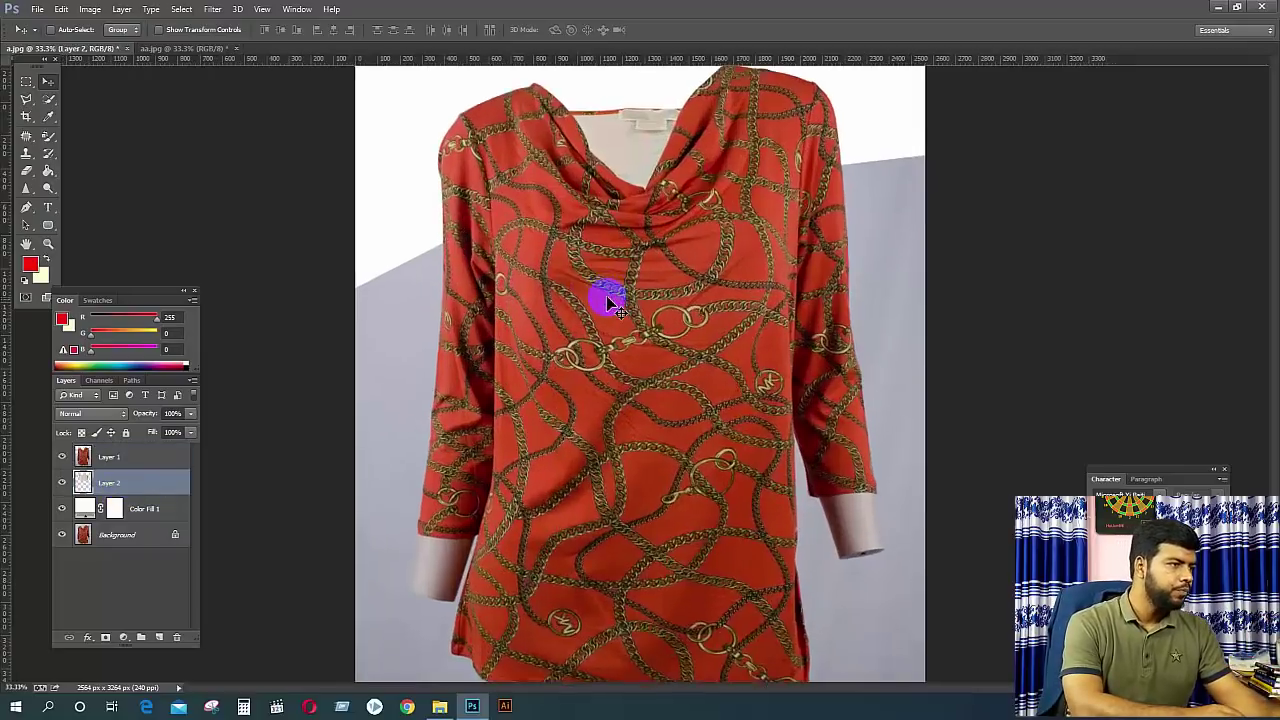
drag(644, 148, 628, 405)
drag(590, 330, 588, 233)
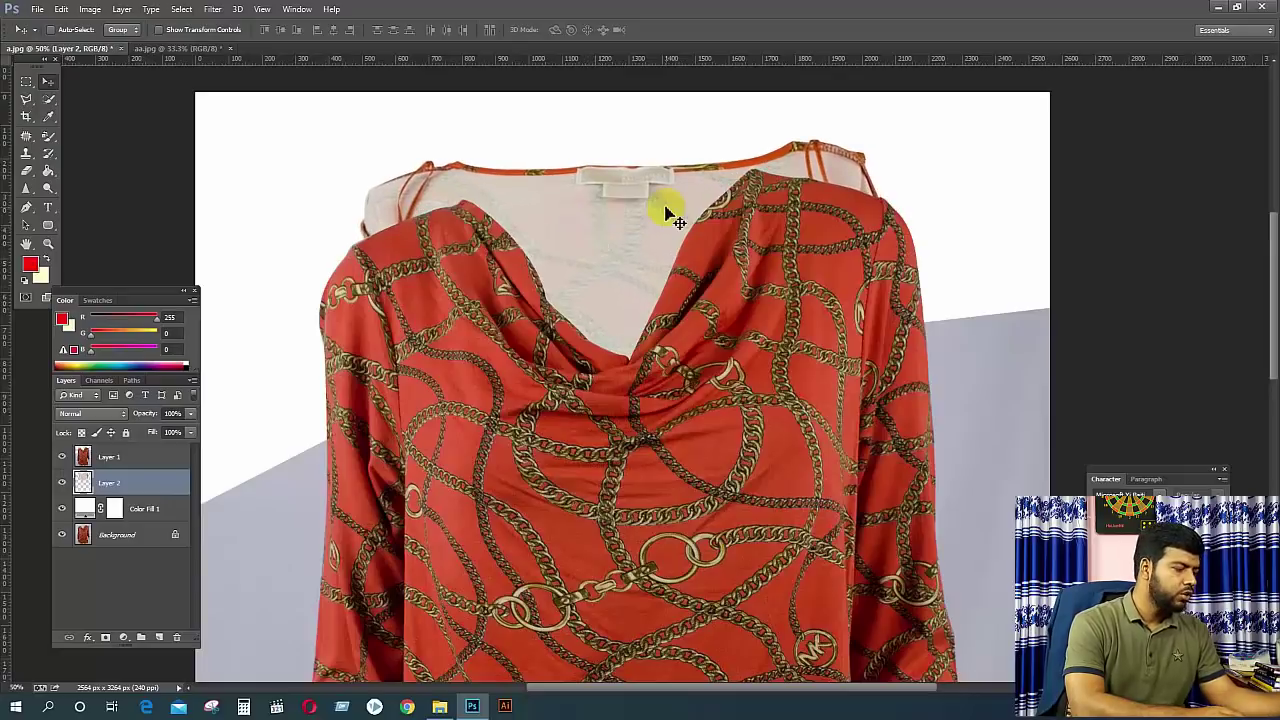
Scale Layer 2 with Free Transform to about 71% and position its back neckline between the front blouse's shoulders.
key(ctrl+t)
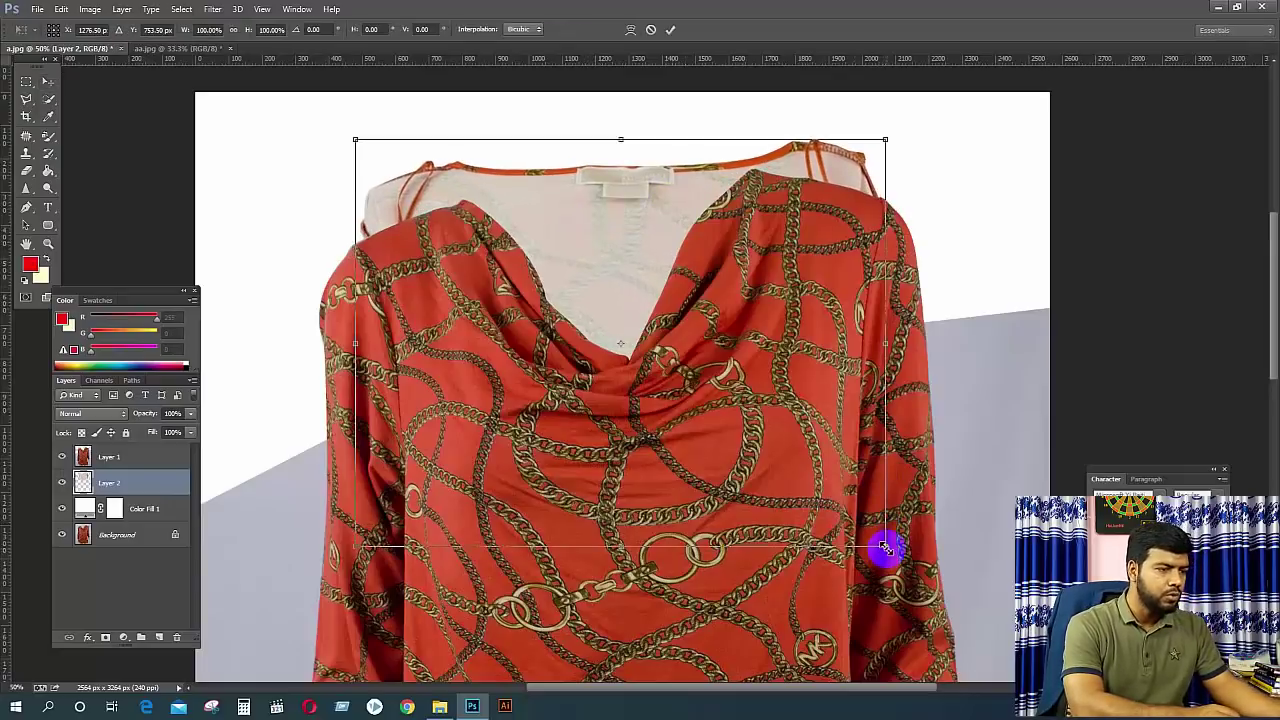
drag(886, 543, 790, 521)
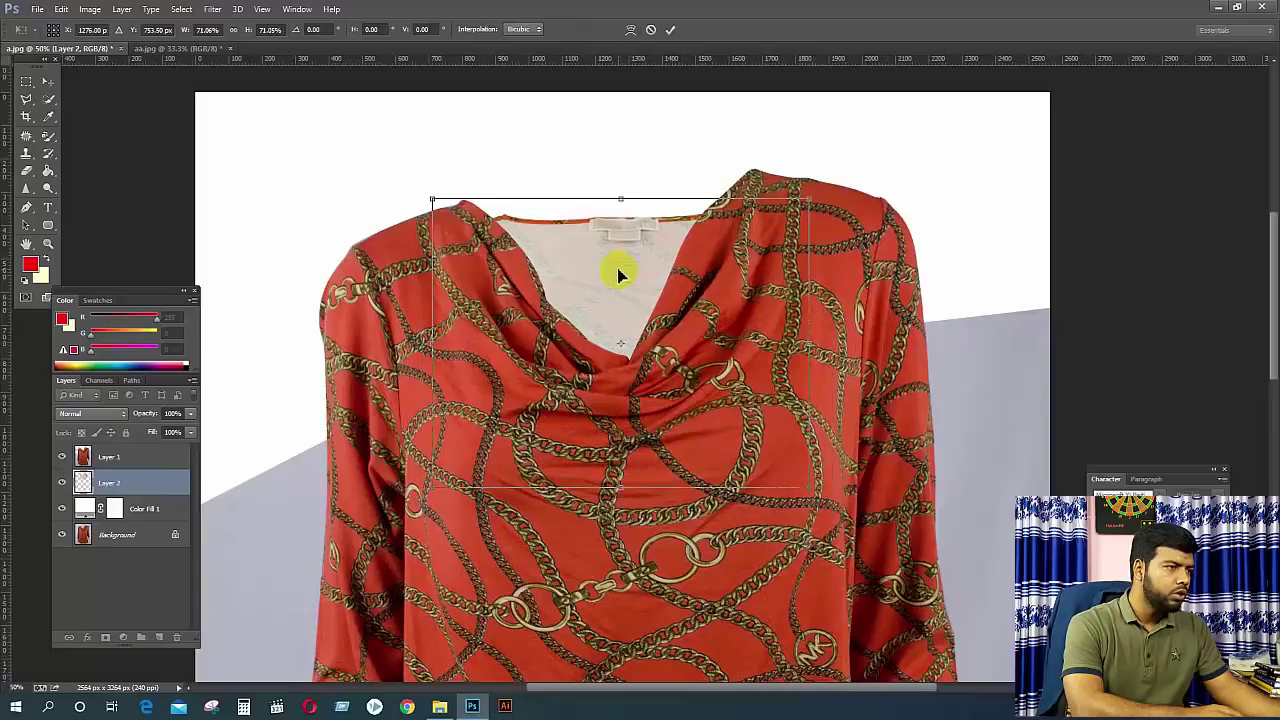
drag(617, 283, 643, 374)
key(ctrl+plus)
key(ctrl+plus)
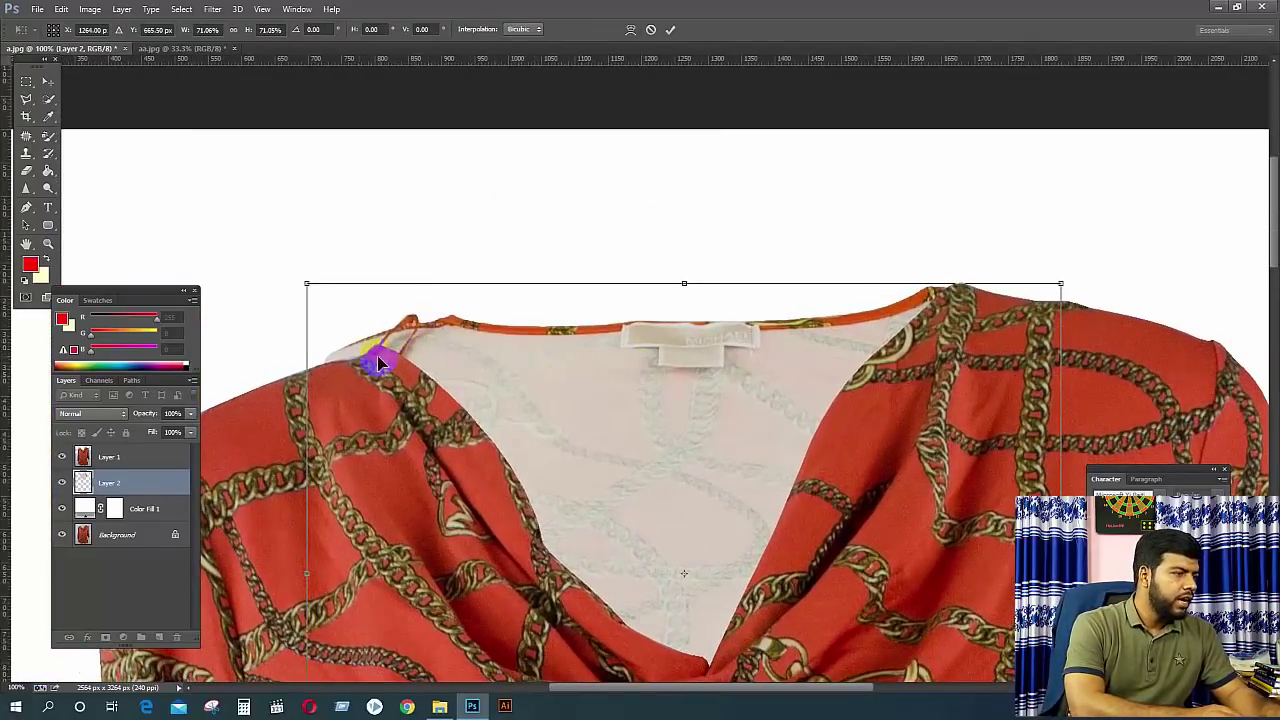
Warp Layer 2 so the back neckline's red binding meets the front blouse's left and right shoulder points.
right_click(506, 364)
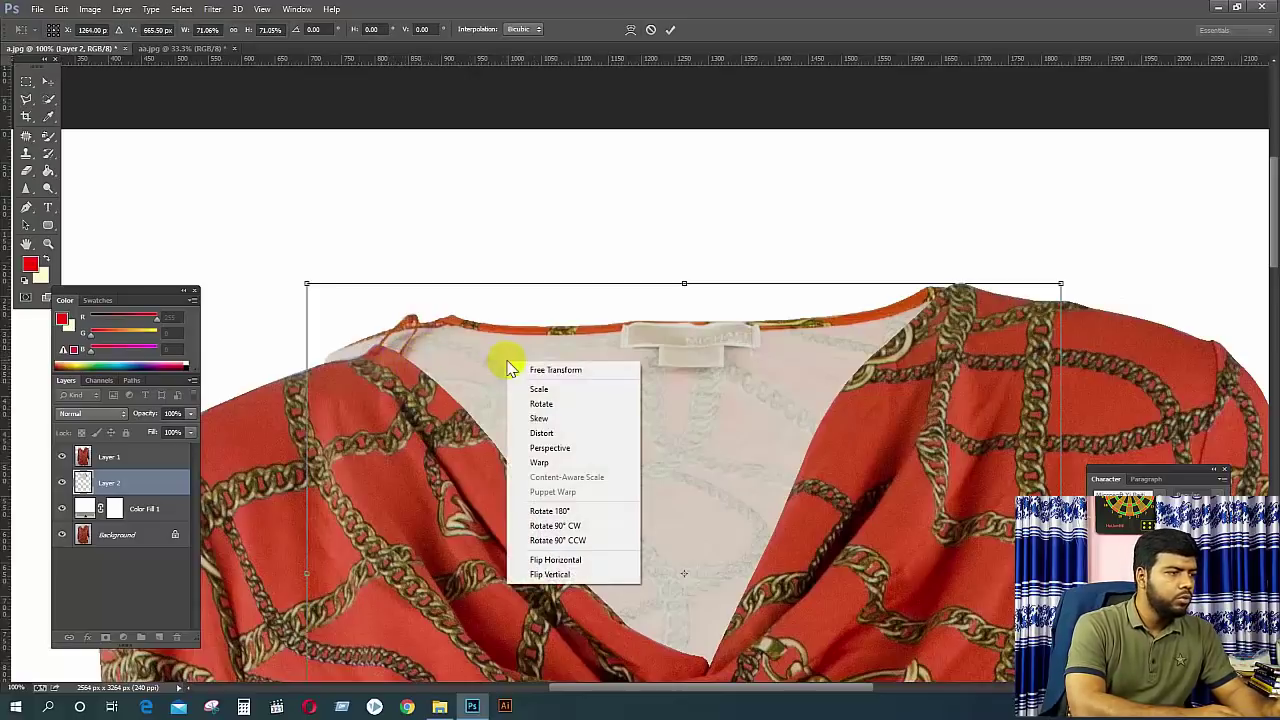
click(544, 458)
key(ctrl+plus)
key(ctrl+plus)
drag(514, 409, 557, 406)
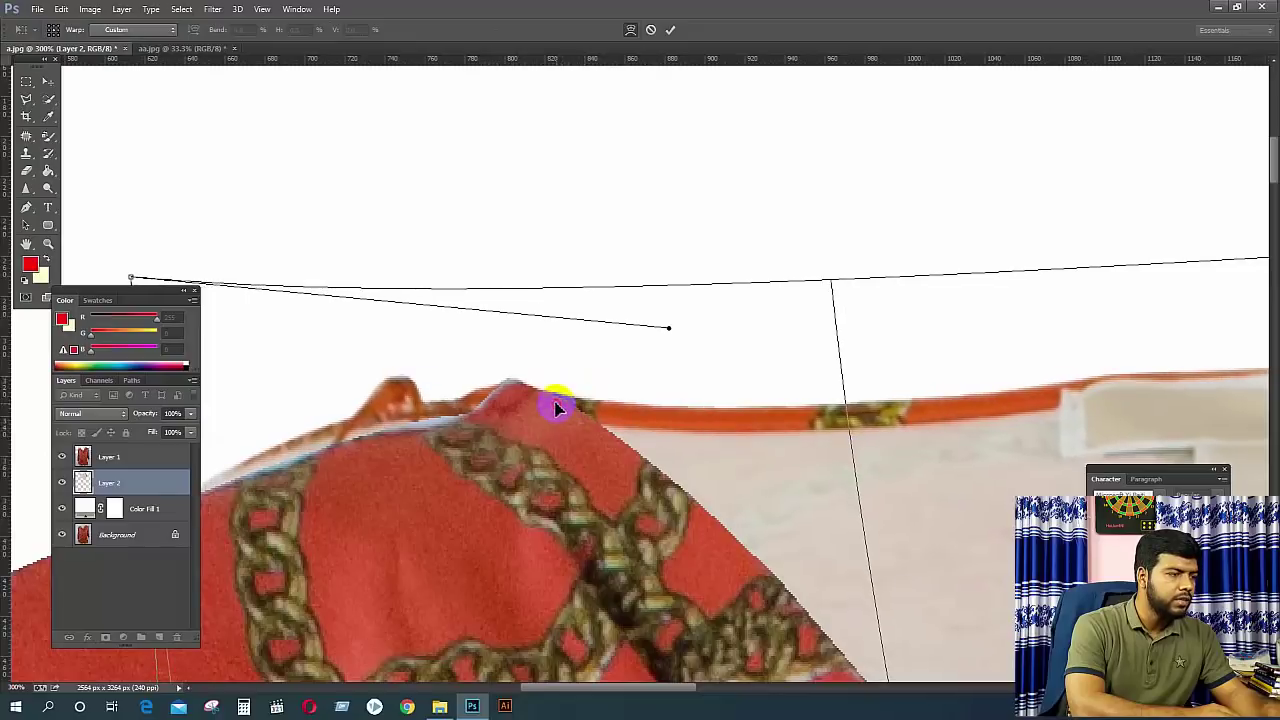
drag(816, 374, 246, 289)
drag(1063, 346, 586, 329)
drag(1037, 326, 883, 400)
drag(762, 327, 823, 320)
scroll(823, 325, down, 5)
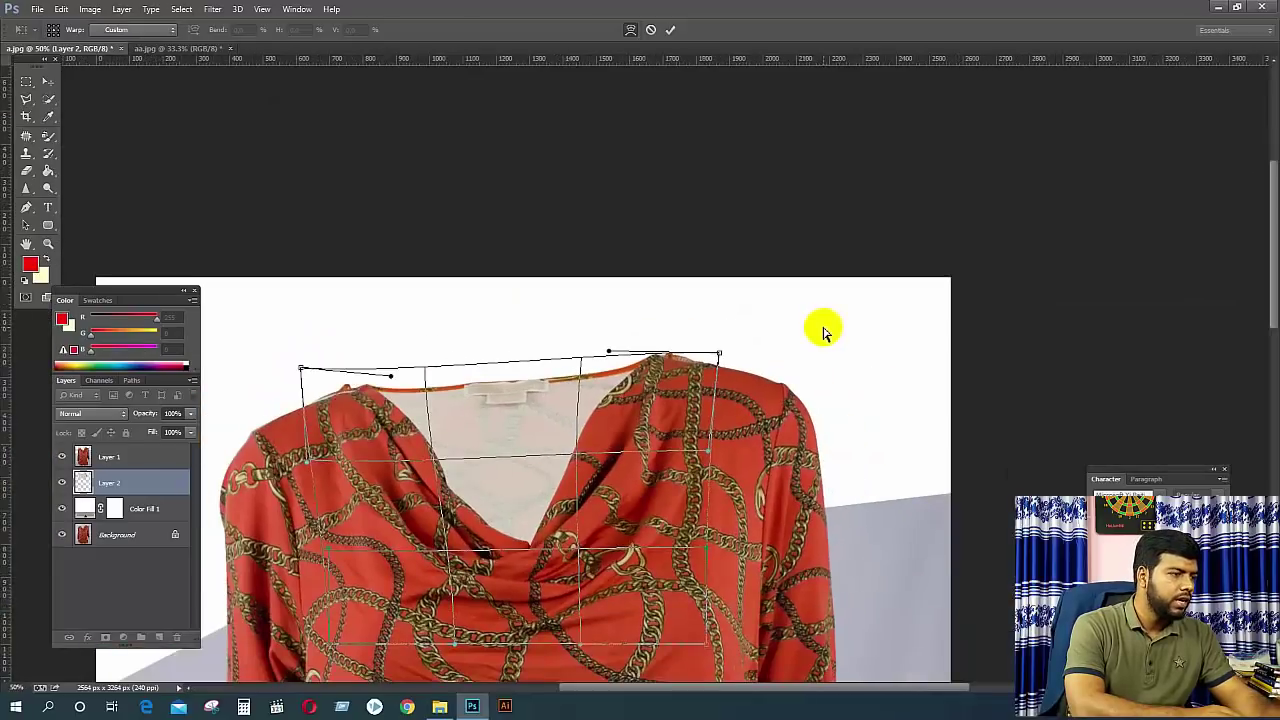
key(Return)
Warp Layer 2 again to lower the middle of the back neckline slightly and realign its ends behind both shoulders.
key(ctrl+t)
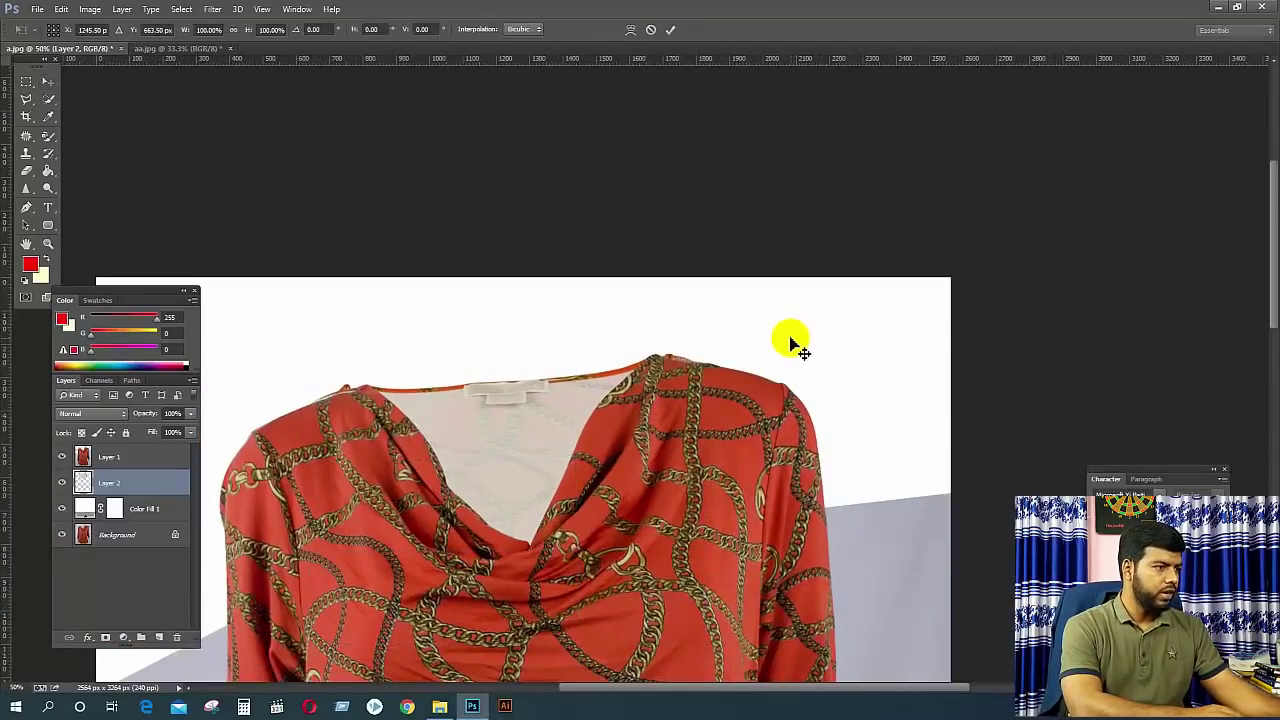
key(ctrl+plus)
key(ctrl+plus)
drag(710, 429, 803, 372)
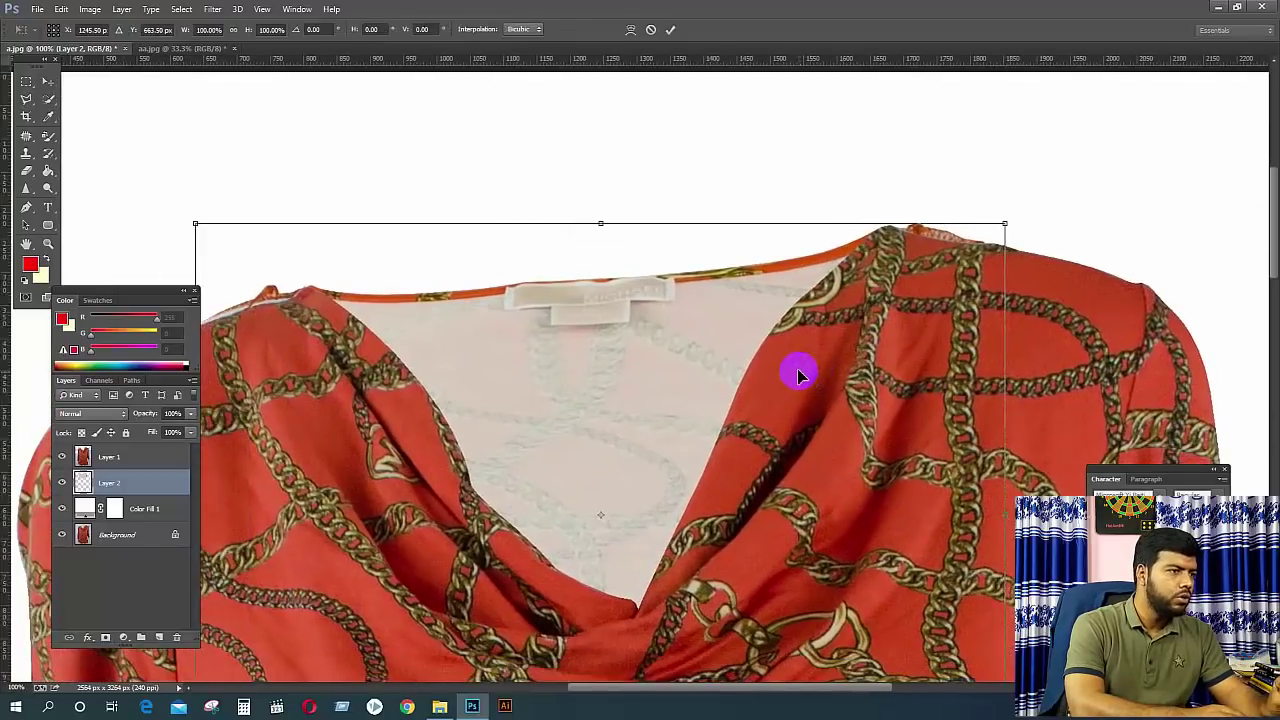
right_click(586, 280)
click(617, 407)
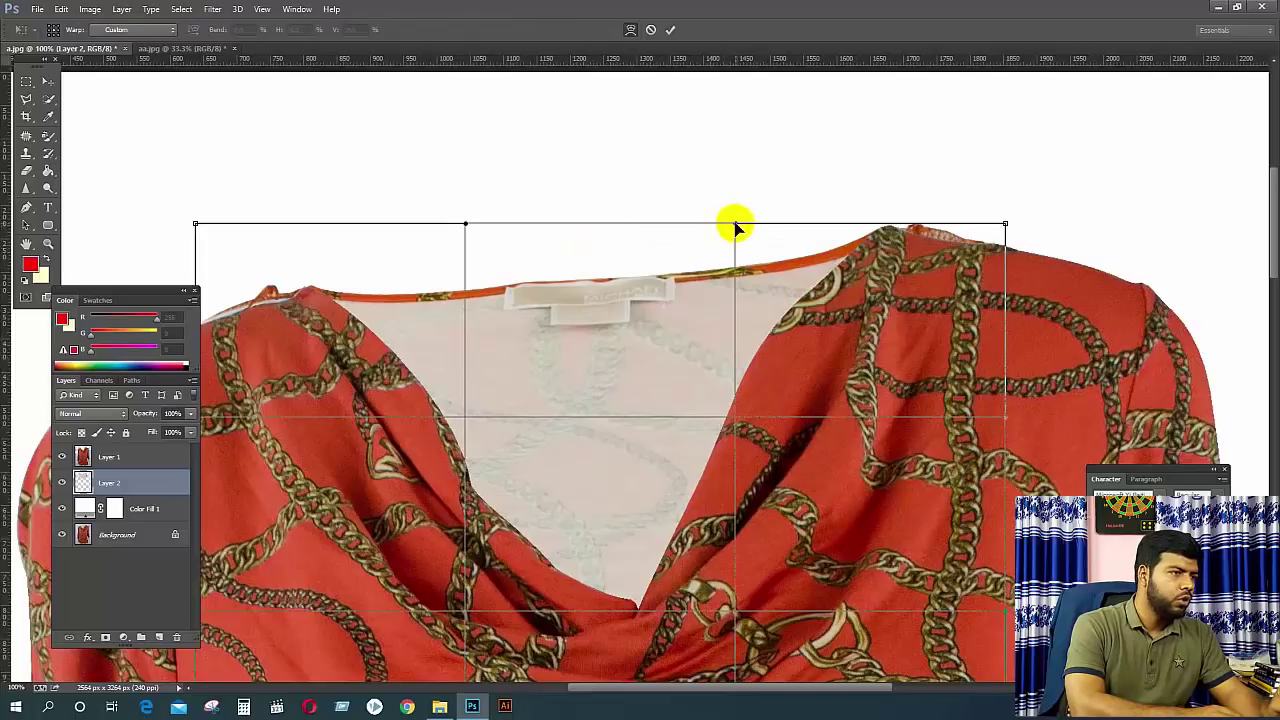
drag(735, 224, 734, 220)
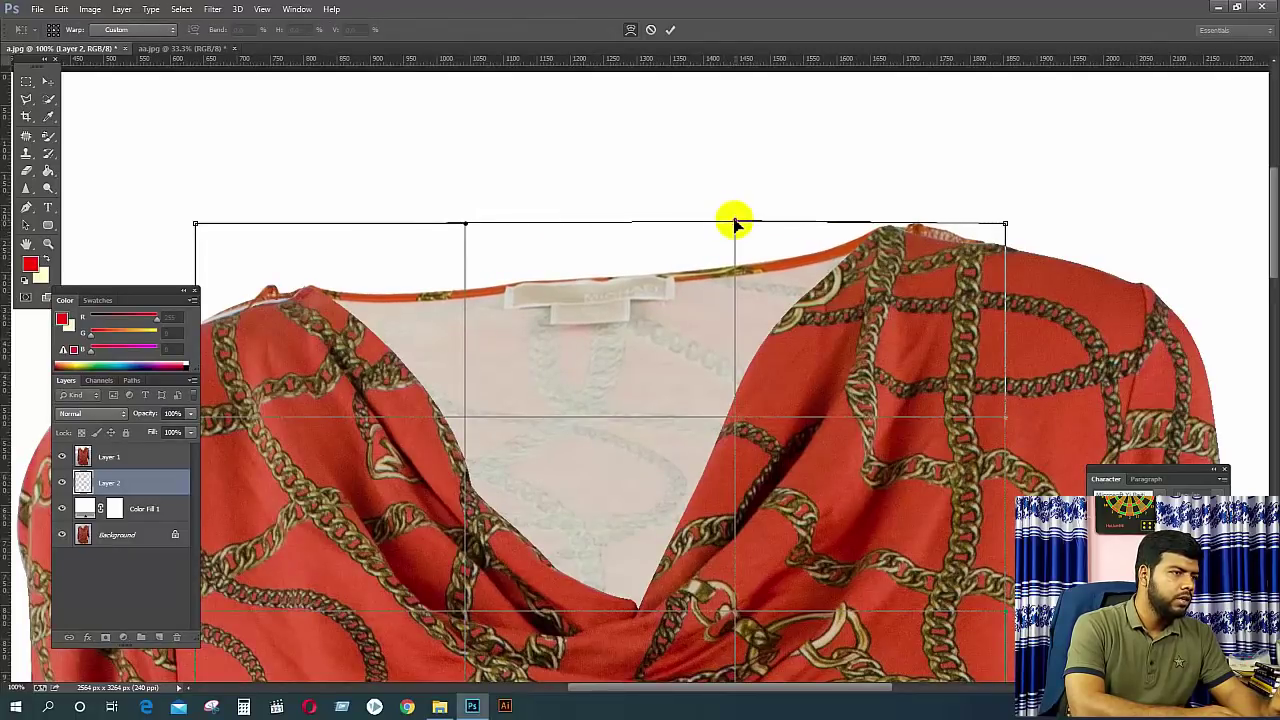
drag(570, 385, 573, 414)
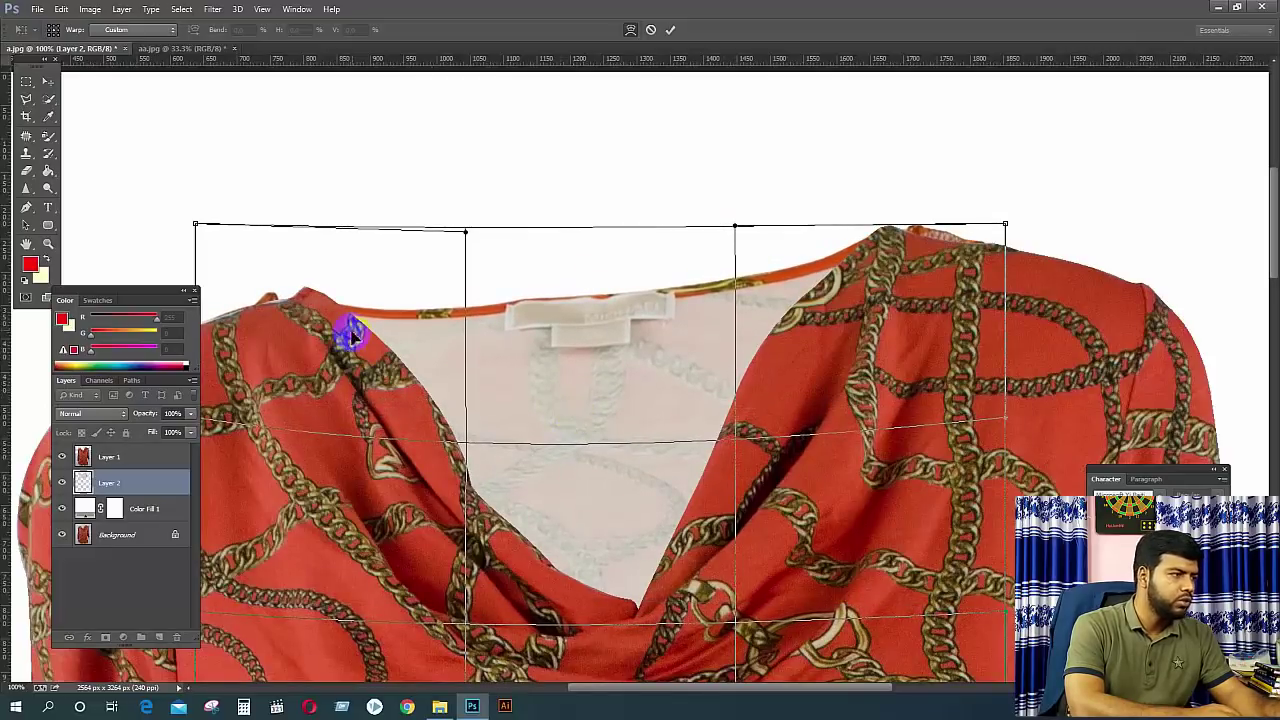
drag(332, 320, 323, 306)
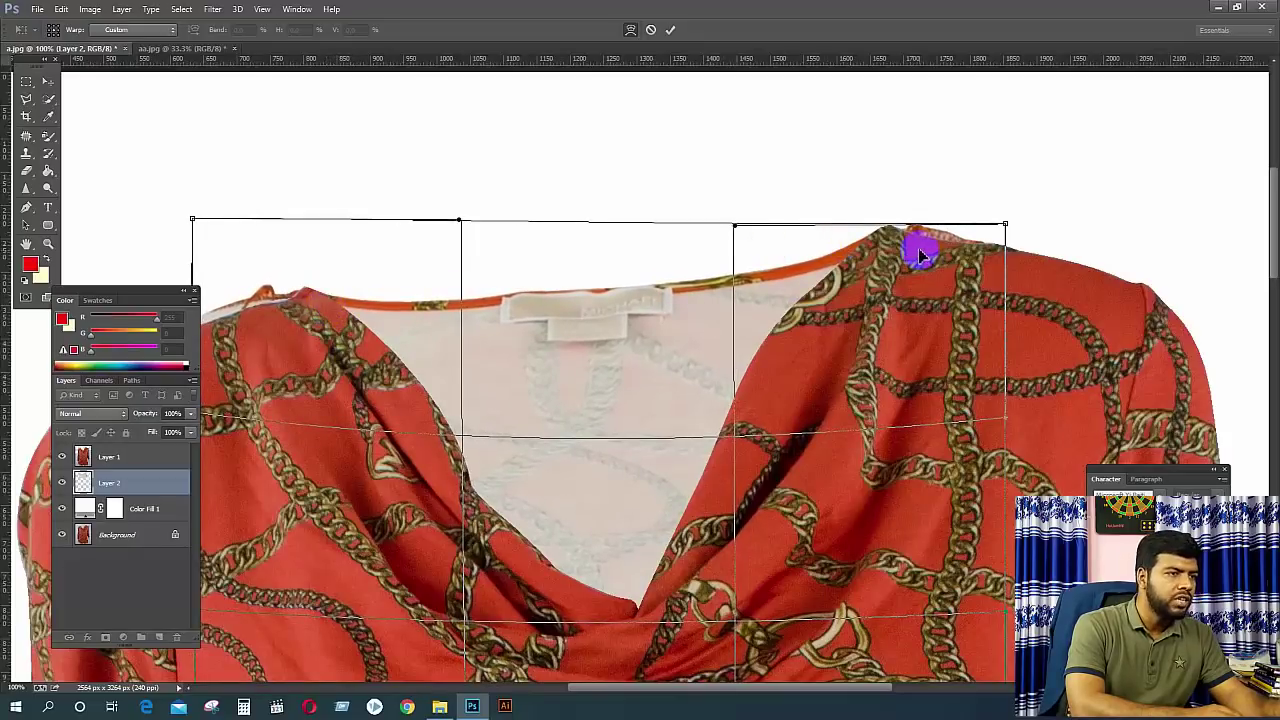
drag(917, 249, 920, 256)
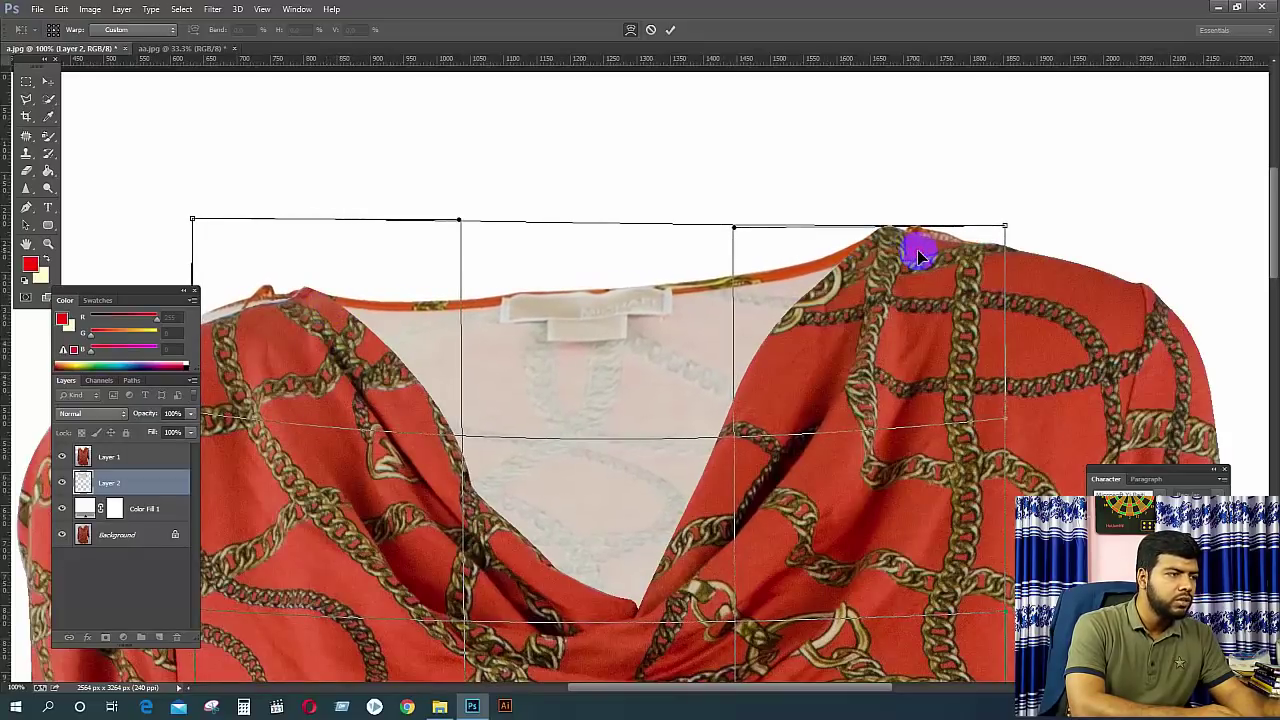
key(Return)
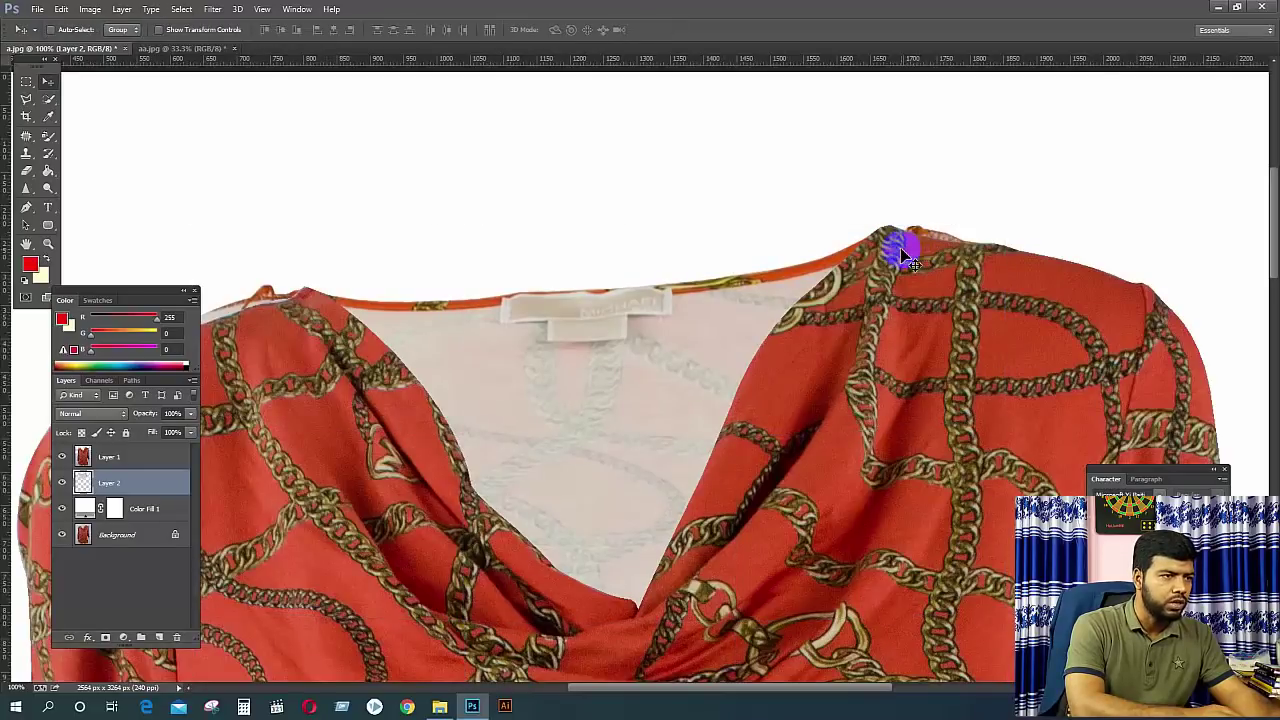
Erase the part of Layer 2 protruding above the right shoulder using the Eraser tool with a soft round brush, enlarging it to 70 px.
key(ctrl+plus)
key(ctrl+plus)
drag(951, 242, 871, 360)
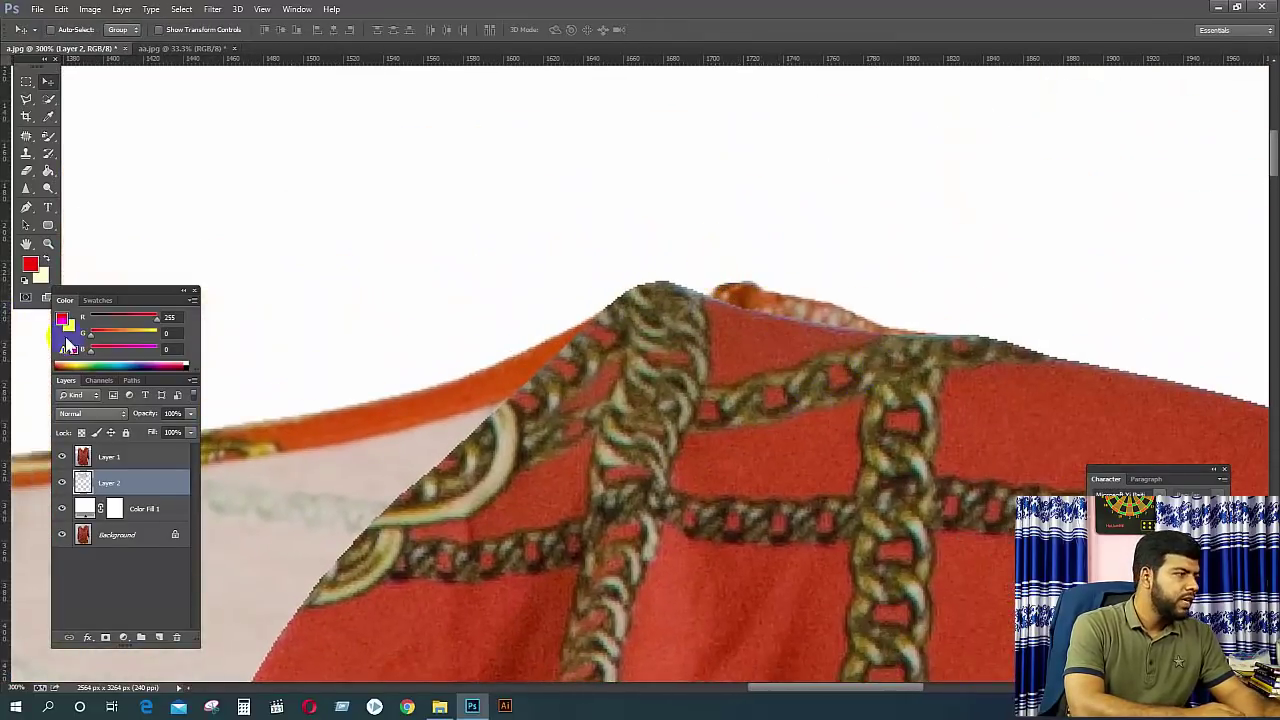
right_click(30, 178)
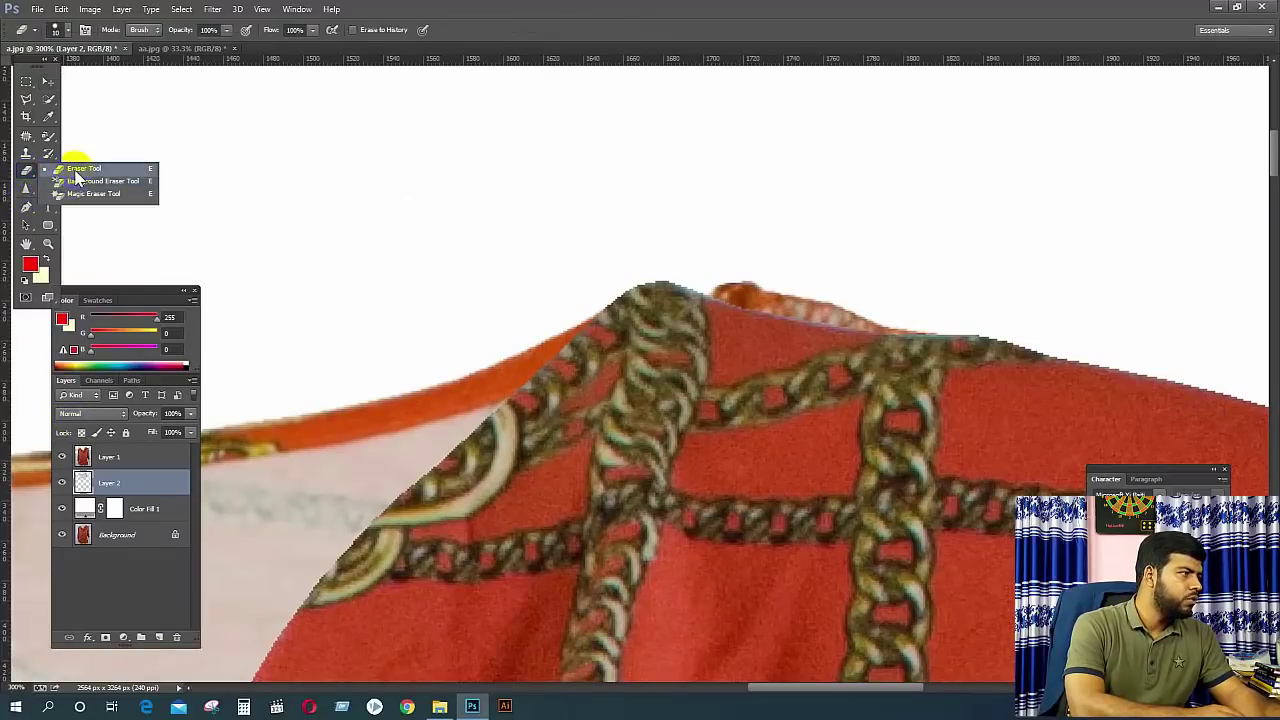
click(85, 167)
click(68, 31)
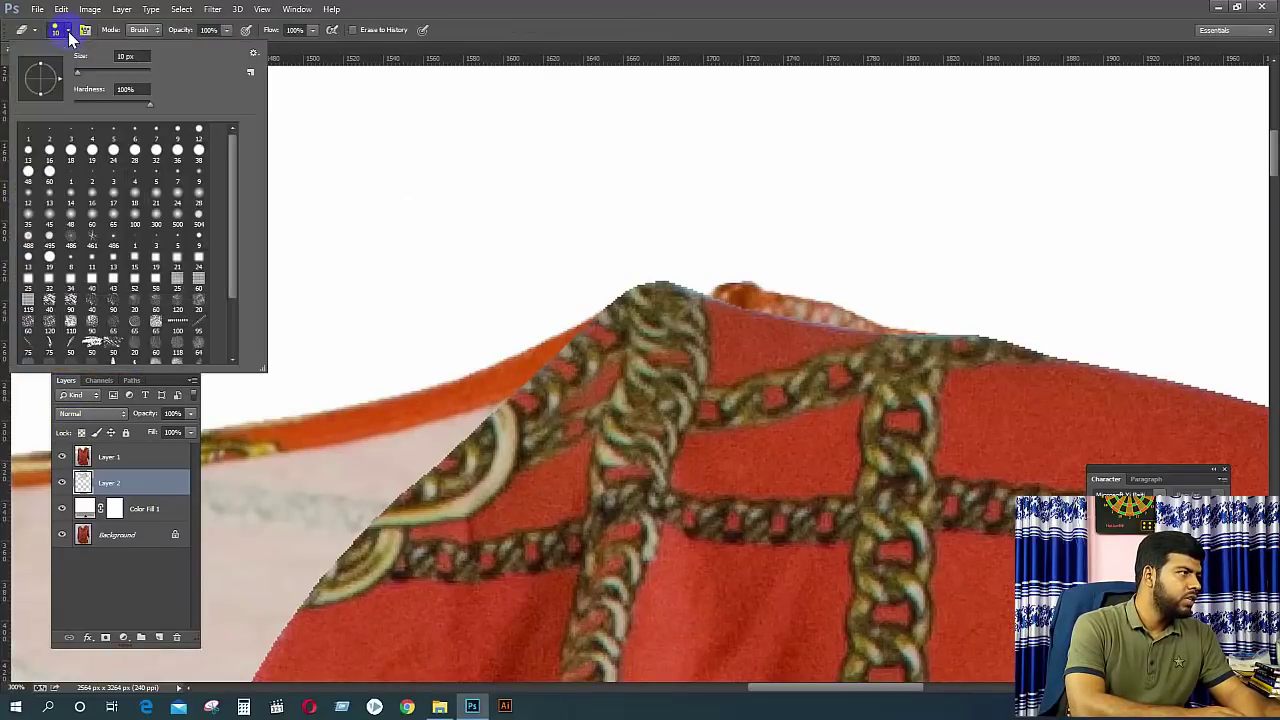
double_click(49, 215)
mouse_move(742, 278)
mouse_down()
mouse_move(759, 318)
mouse_move(738, 292)
mouse_move(863, 321)
mouse_move(723, 292)
mouse_move(879, 338)
mouse_move(1014, 330)
mouse_up()
key(bracketright)
key(bracketright)
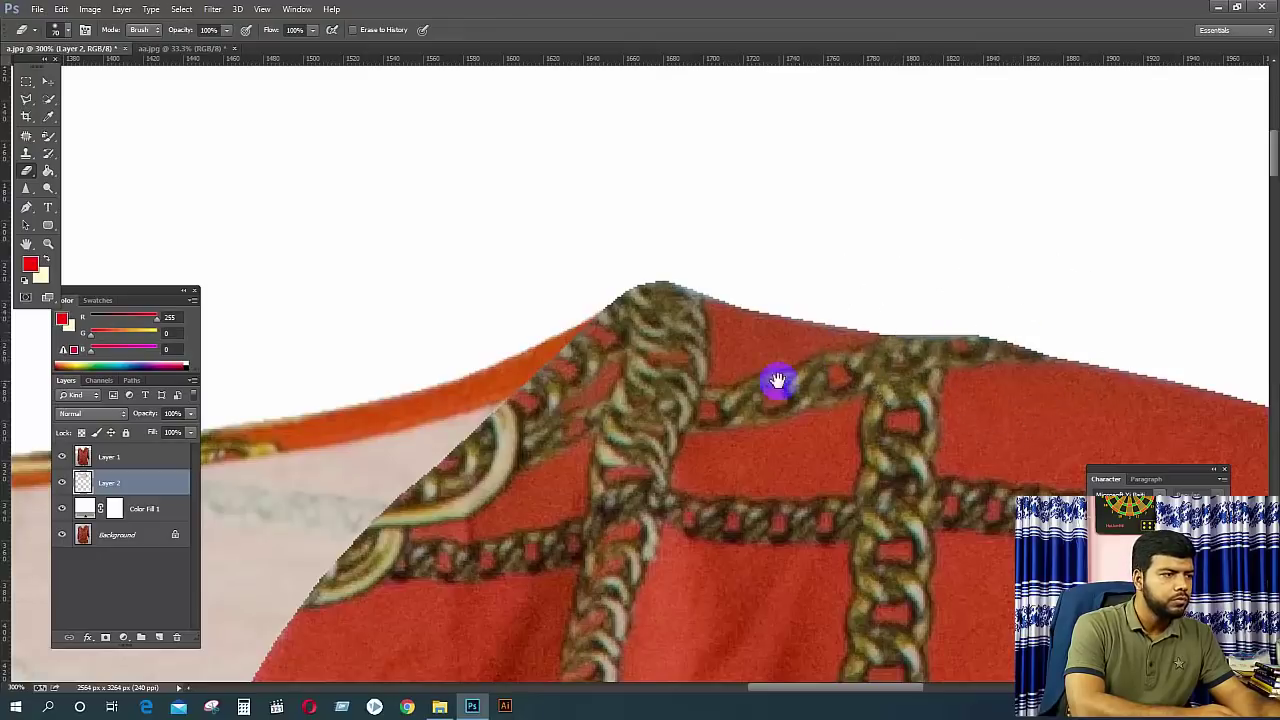
Reduce the eraser brush to 40 px and erase the excess tie and fabric of Layer 2 above the left shoulder.
mouse_move(725, 387)
mouse_down()
mouse_move(833, 367)
mouse_move(940, 300)
mouse_up()
drag(620, 398, 831, 349)
drag(650, 420, 820, 409)
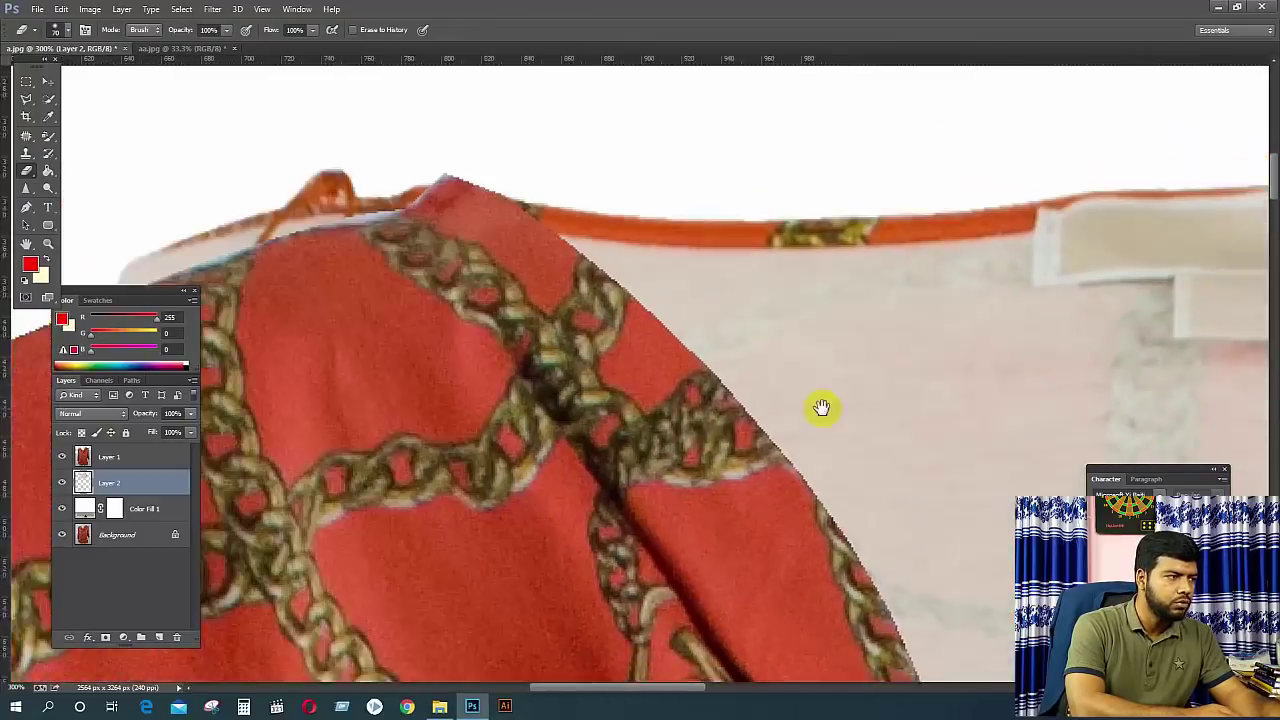
drag(610, 377, 764, 394)
key(bracketleft)
key(bracketleft)
key(bracketleft)
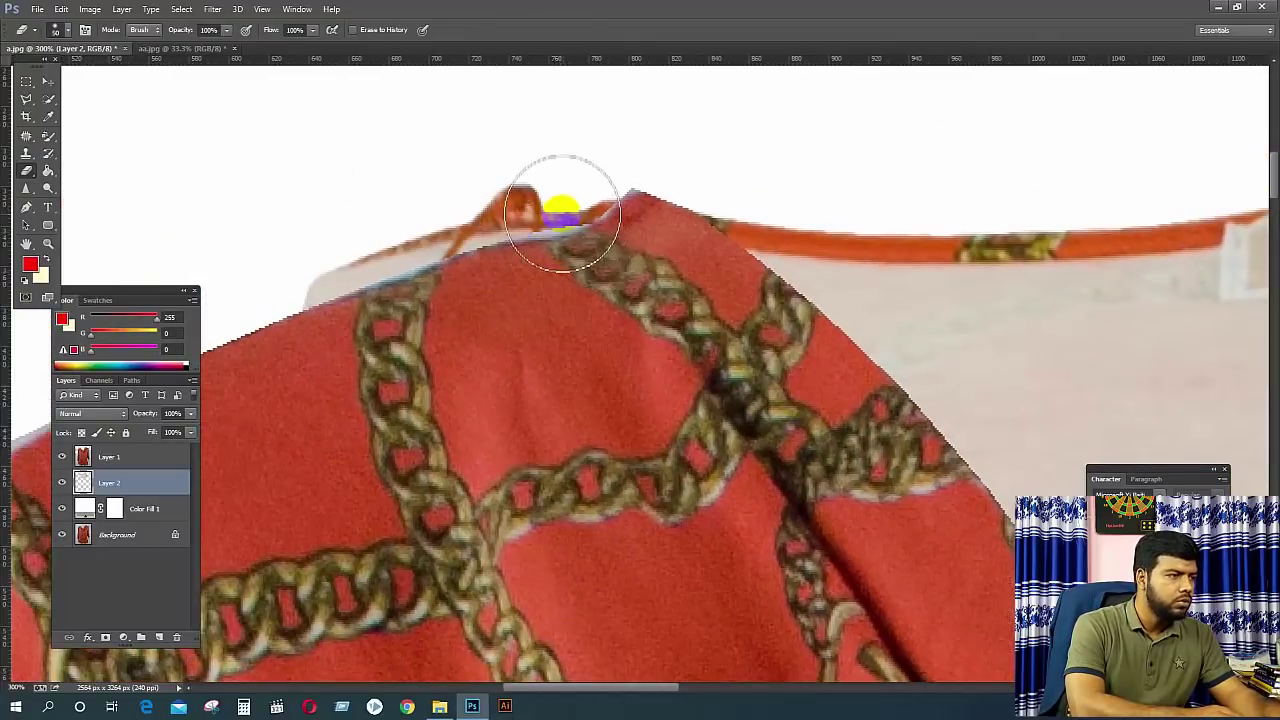
mouse_move(593, 200)
mouse_down()
mouse_move(507, 241)
mouse_move(447, 243)
mouse_move(493, 204)
mouse_move(392, 229)
mouse_up()
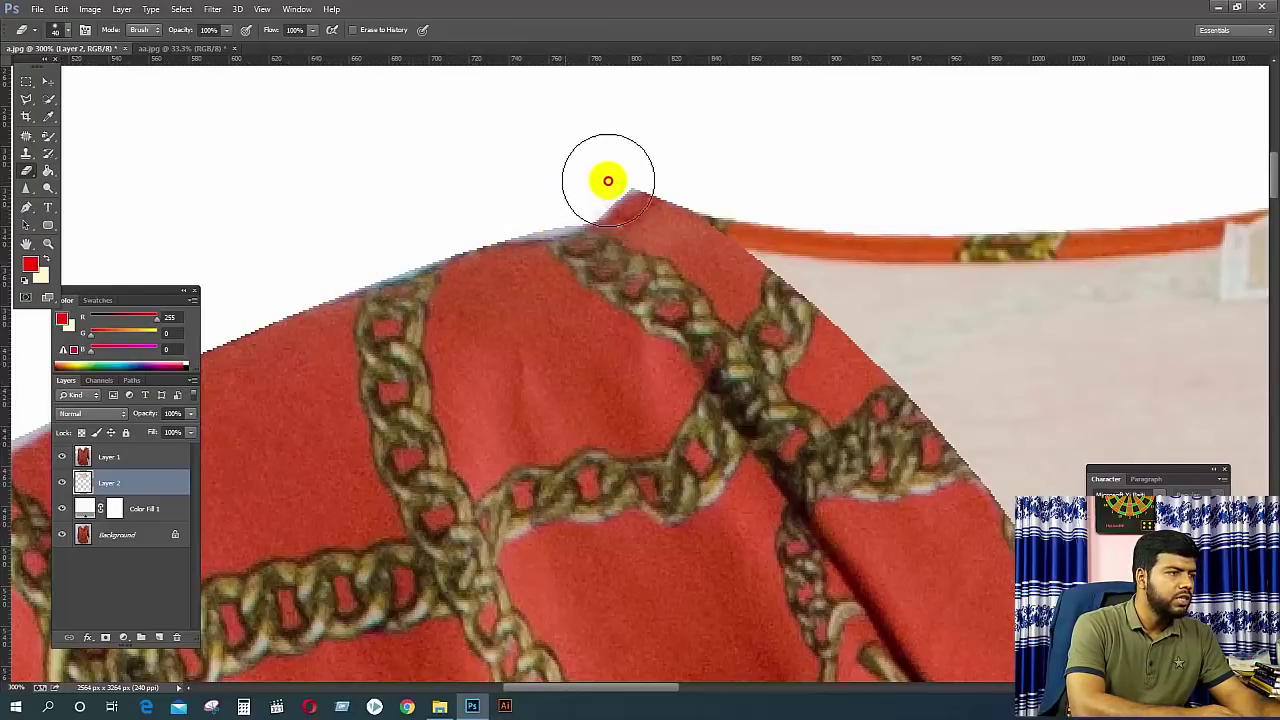
Round off the blouse's left shoulder tip by erasing its edge on Layer 1 and the remaining Layer 2 fabric behind it.
mouse_move(606, 180)
mouse_down()
mouse_move(517, 292)
mouse_move(624, 200)
mouse_up()
click(107, 457)
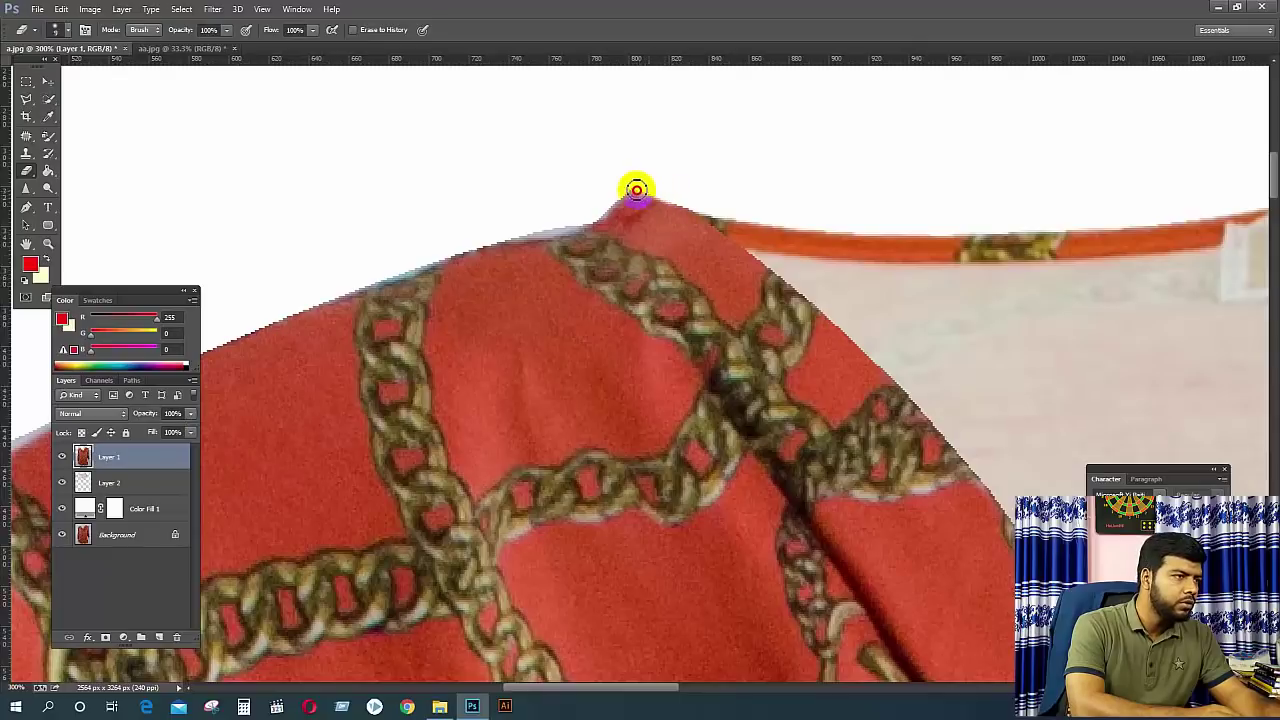
mouse_move(636, 190)
mouse_down()
mouse_move(611, 189)
mouse_move(711, 206)
mouse_move(660, 183)
mouse_up()
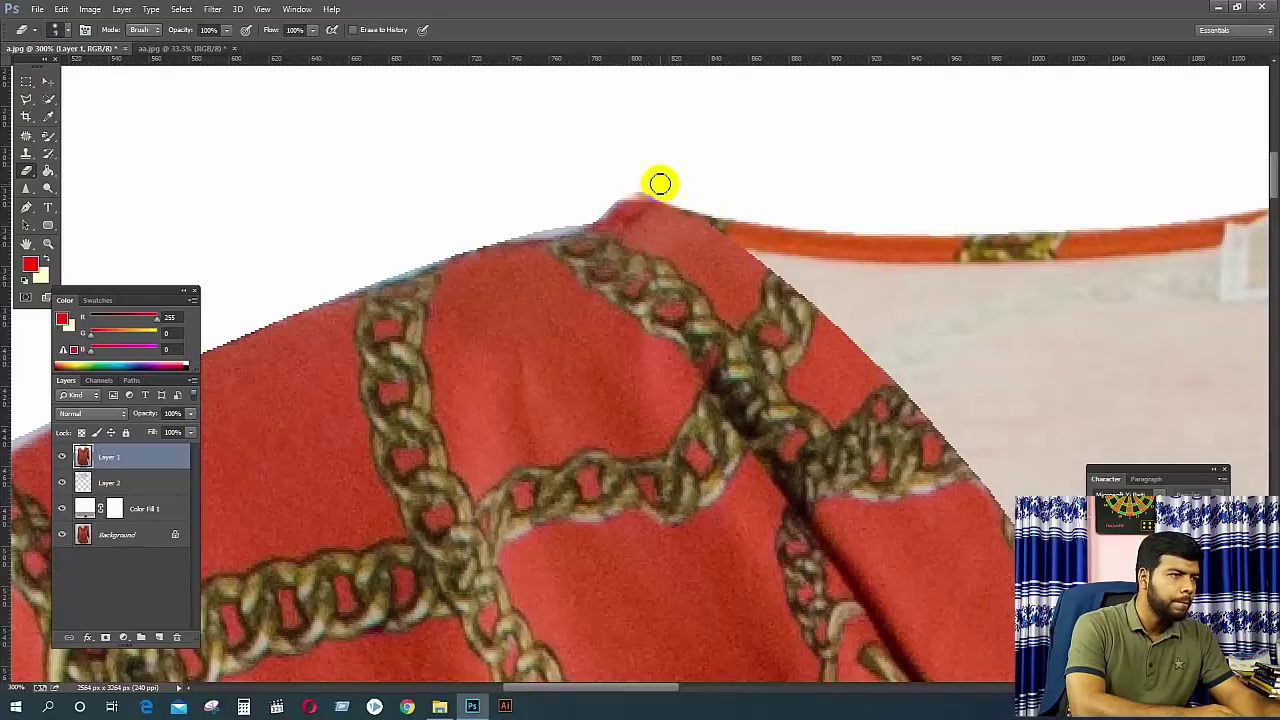
click(130, 482)
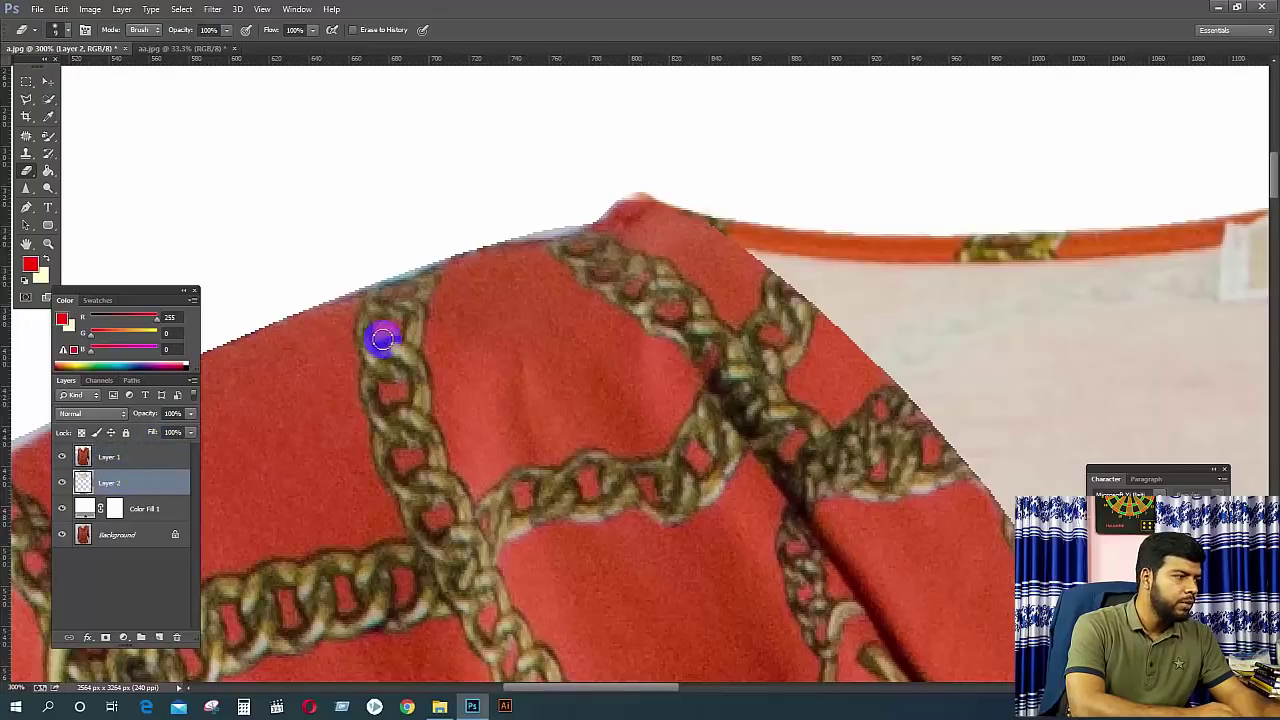
drag(649, 189, 574, 211)
Smooth the peak of the right shoulder on Layer 1 by erasing its rough edge where it meets the back neckline.
drag(790, 276, 277, 236)
scroll(956, 255, right, 15)
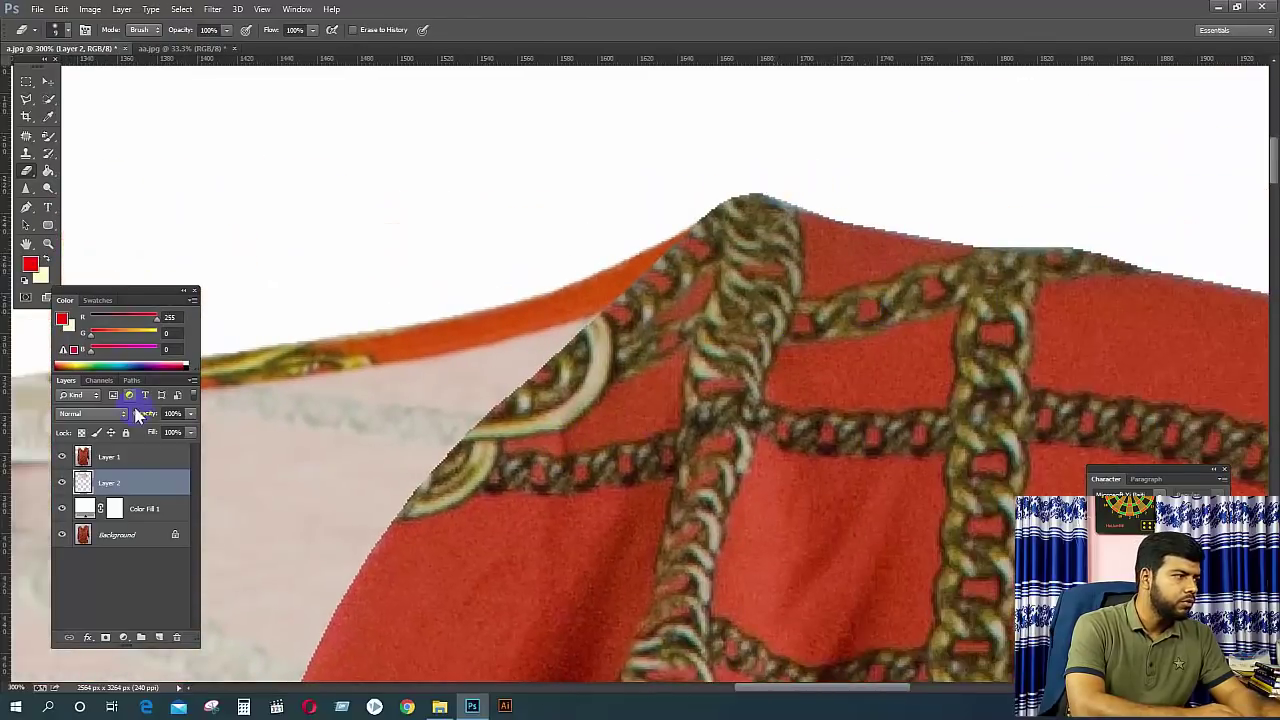
click(128, 457)
mouse_move(772, 190)
mouse_down()
mouse_move(706, 194)
mouse_move(760, 180)
mouse_move(691, 211)
mouse_move(760, 171)
mouse_move(693, 205)
mouse_up()
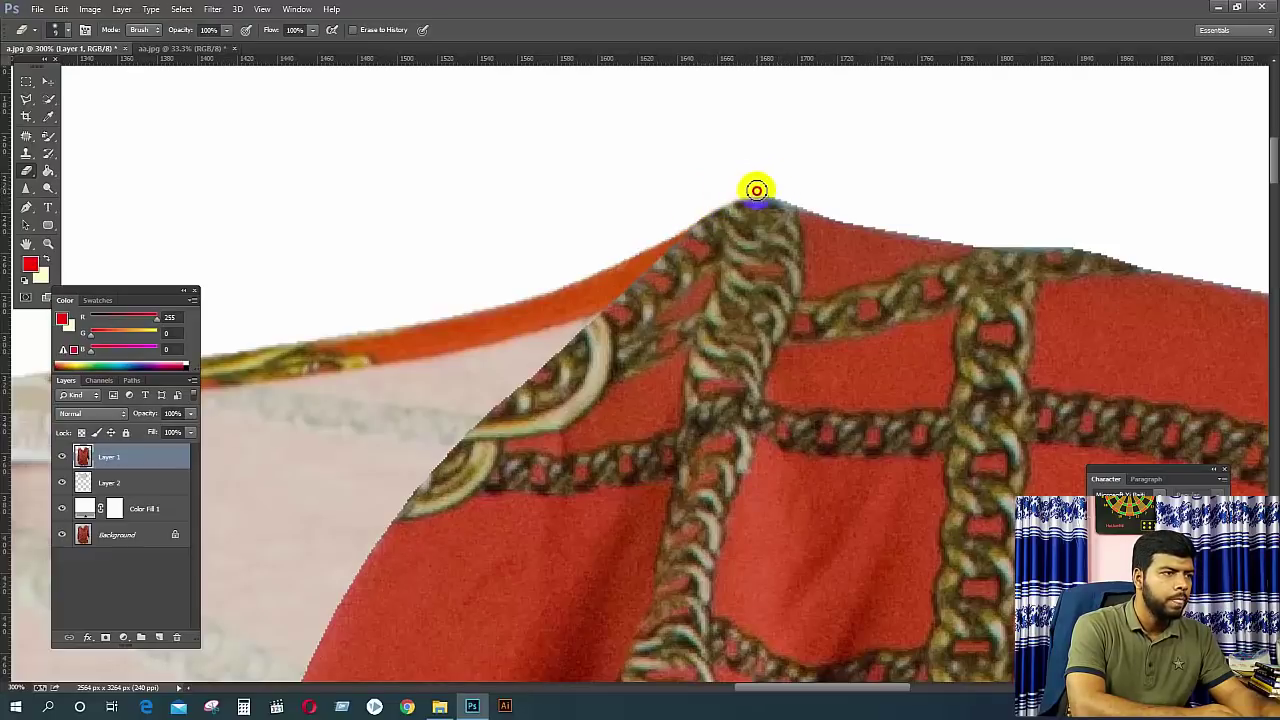
mouse_move(703, 205)
mouse_down()
mouse_move(645, 255)
mouse_move(720, 196)
mouse_up()
Examine the joined neckline from shoulder to shoulder and the blouse as a whole for leftover edges.
drag(572, 296, 850, 250)
drag(400, 335, 616, 293)
scroll(616, 293, left, 10)
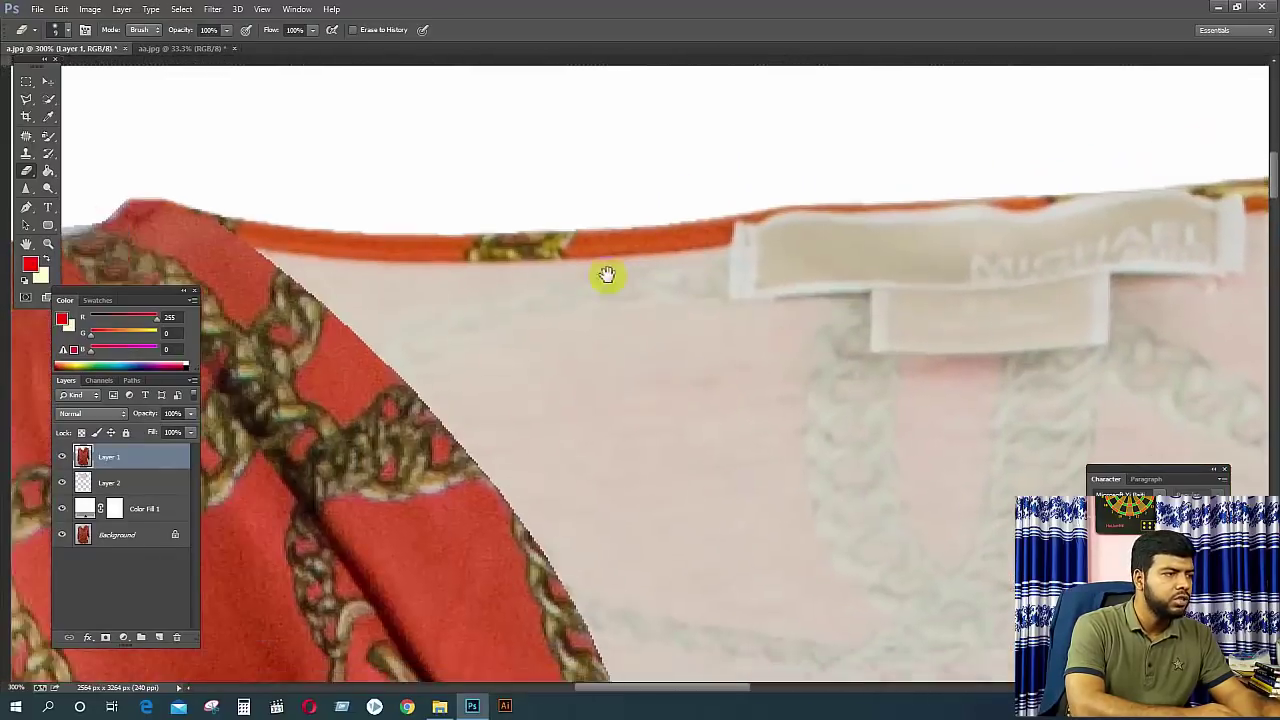
mouse_move(562, 250)
mouse_down()
mouse_move(506, 223)
mouse_move(564, 254)
mouse_move(599, 257)
mouse_move(601, 245)
mouse_move(491, 223)
mouse_up()
scroll(425, 218, down, 5)
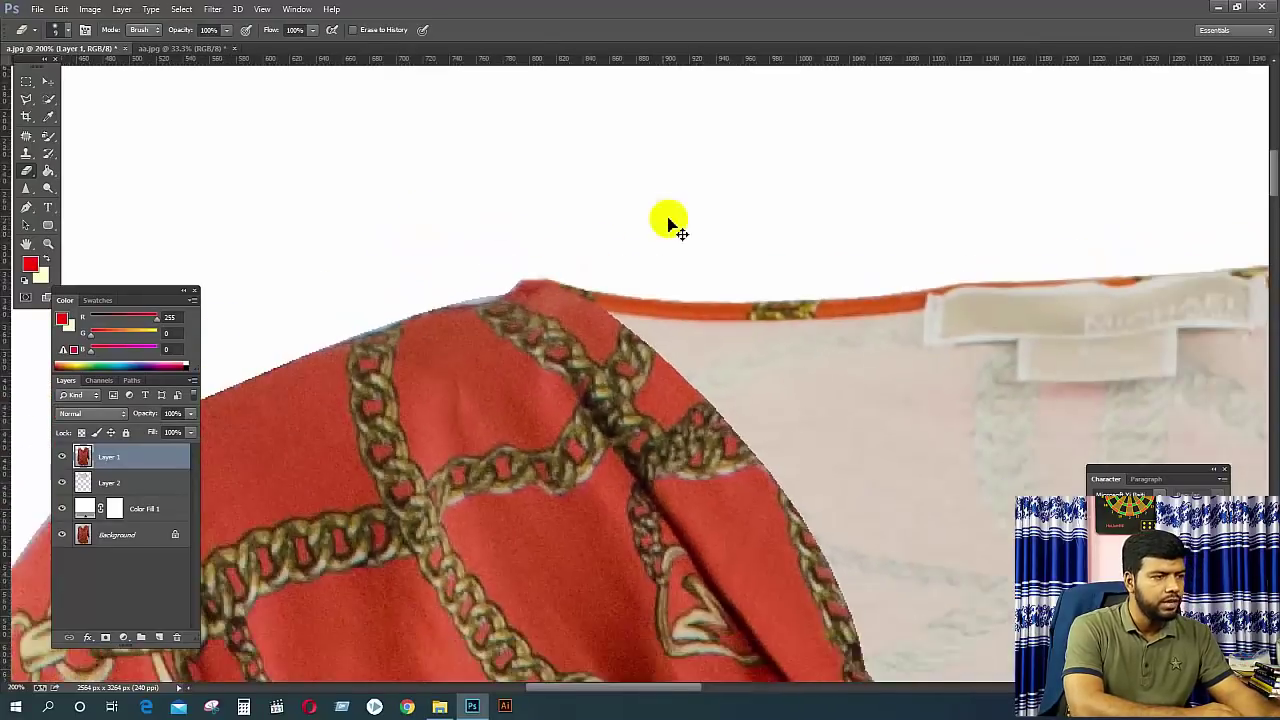
key(ctrl+r)
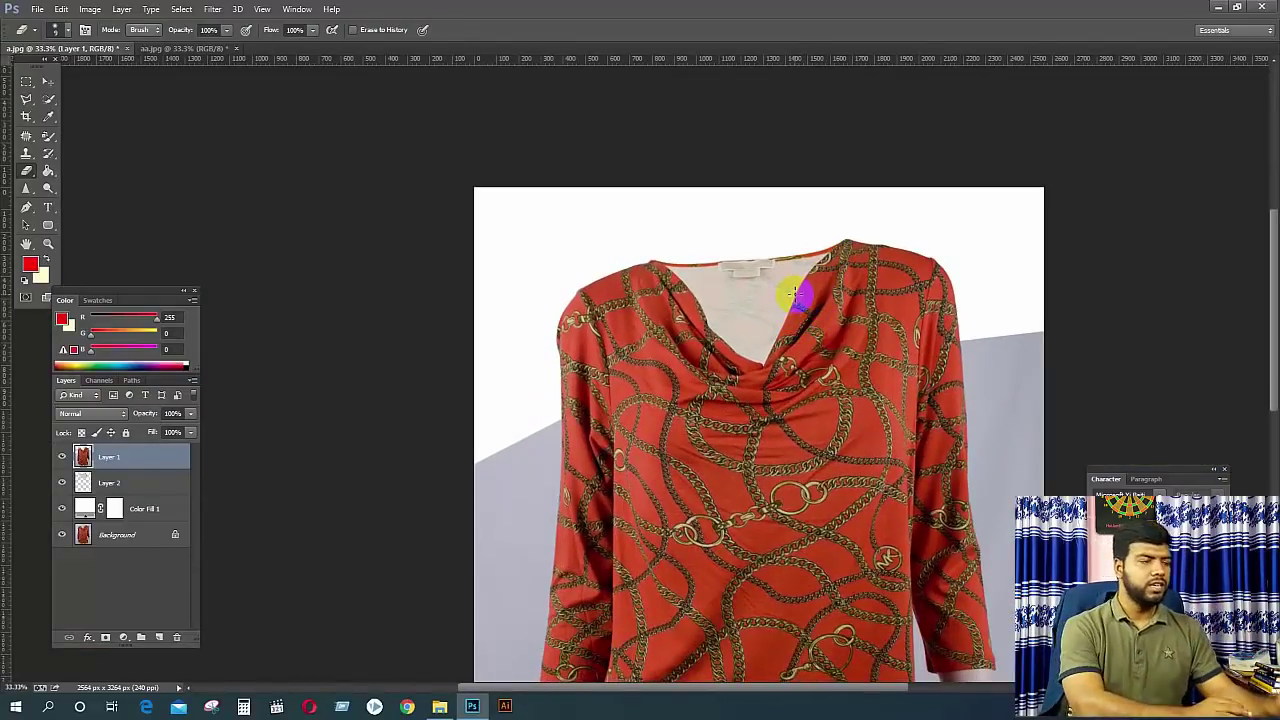
scroll(786, 297, up, 2)
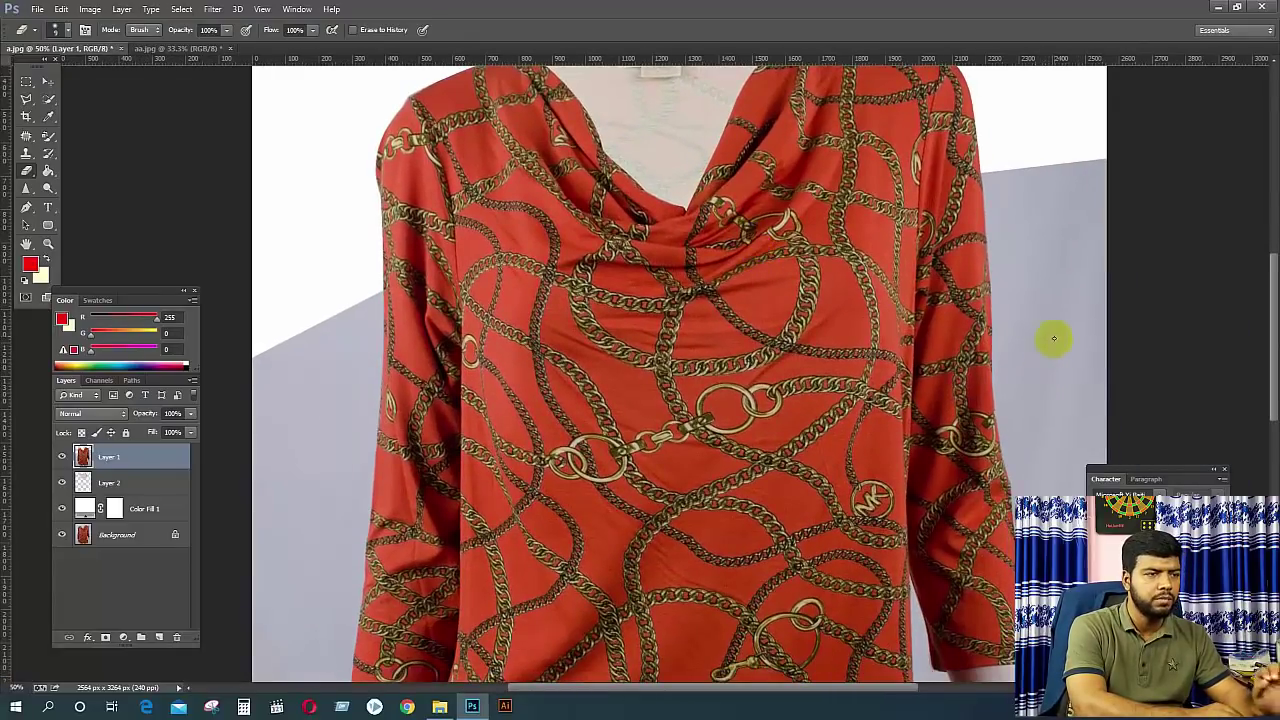
scroll(766, 229, up, 5)
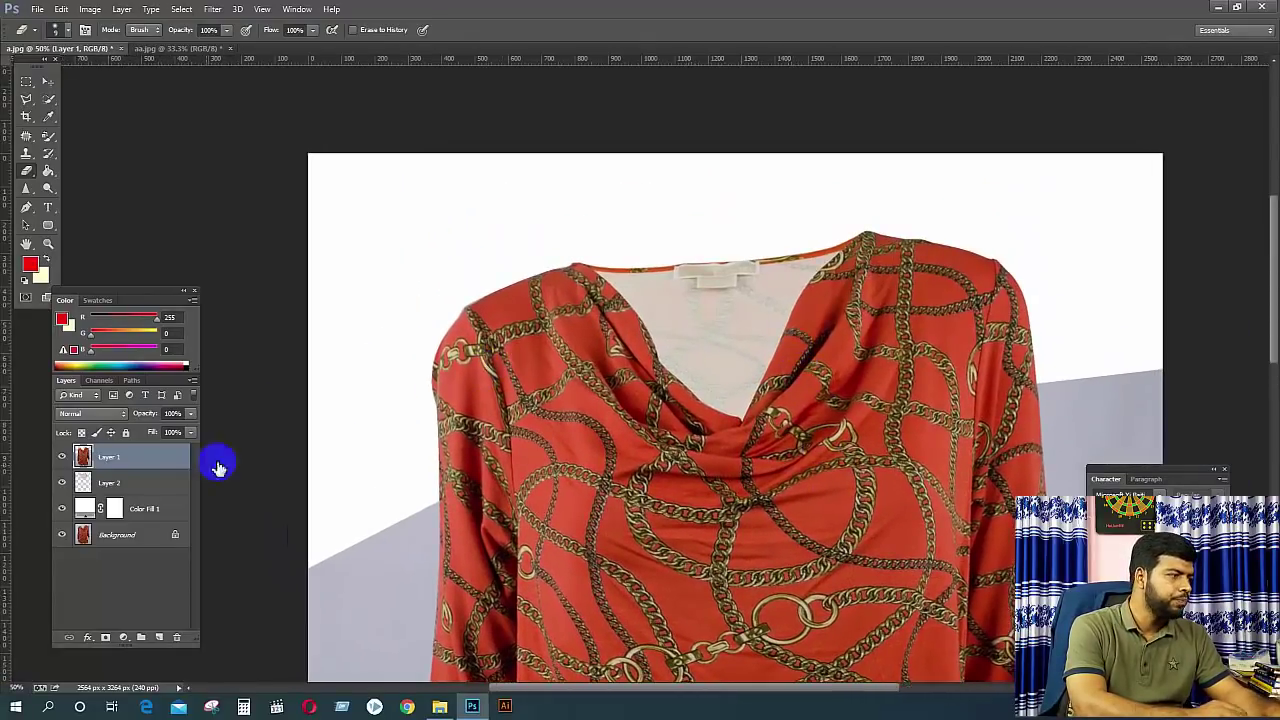
Hide and show Layer 2 repeatedly to compare the blouse with and without the inside back.
click(110, 486)
click(62, 484)
click(62, 484)
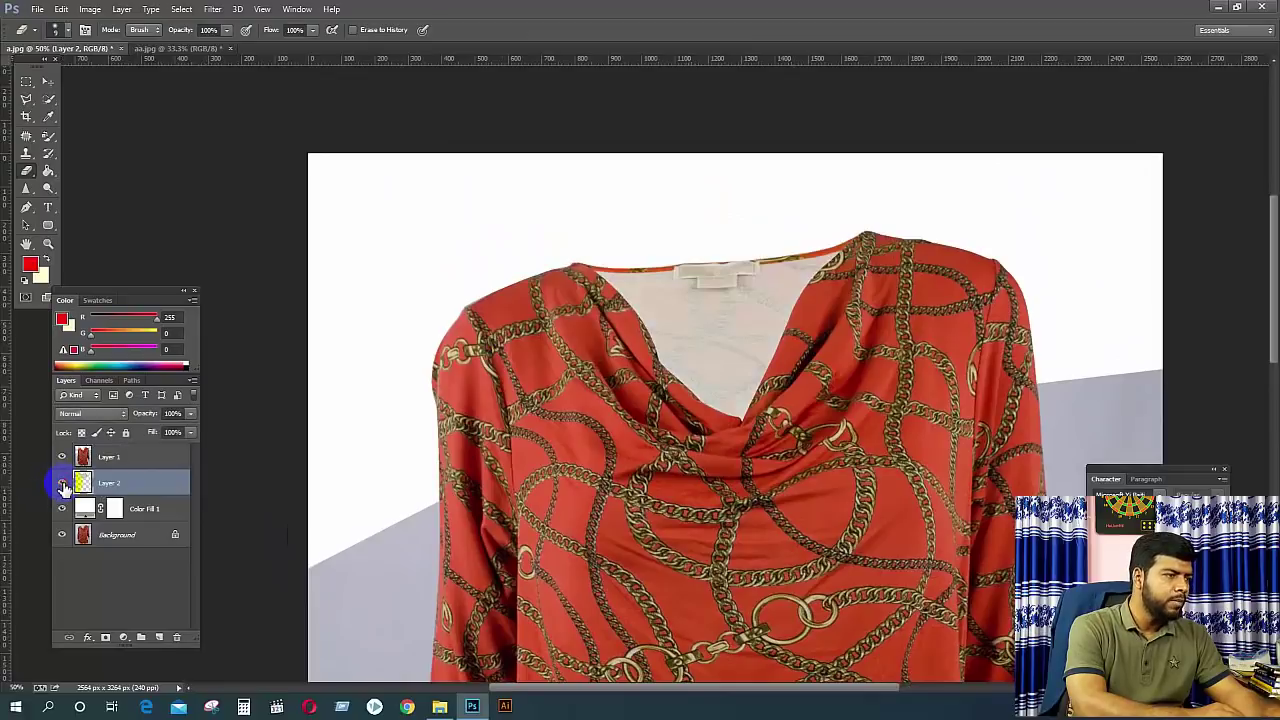
click(62, 484)
click(62, 484)
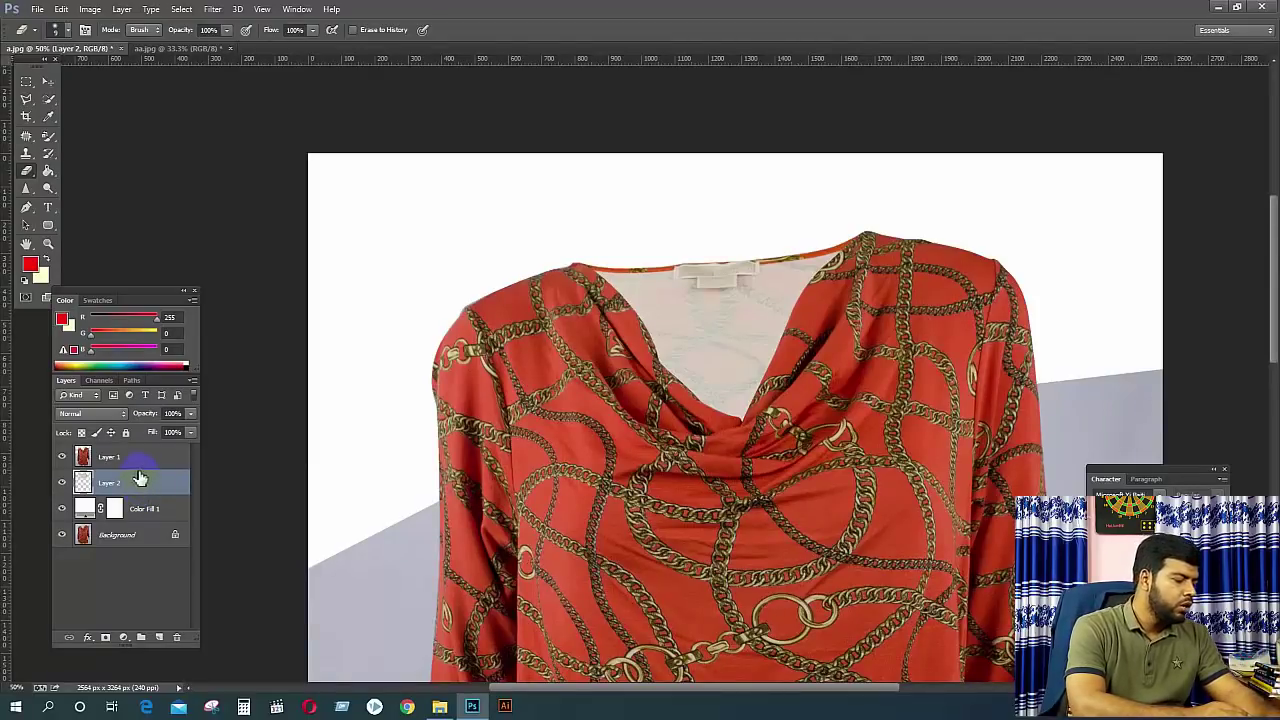
Darken the inside back on Layer 2 by pulling the midtones of the RGB curve down slightly with Curves.
key(i)
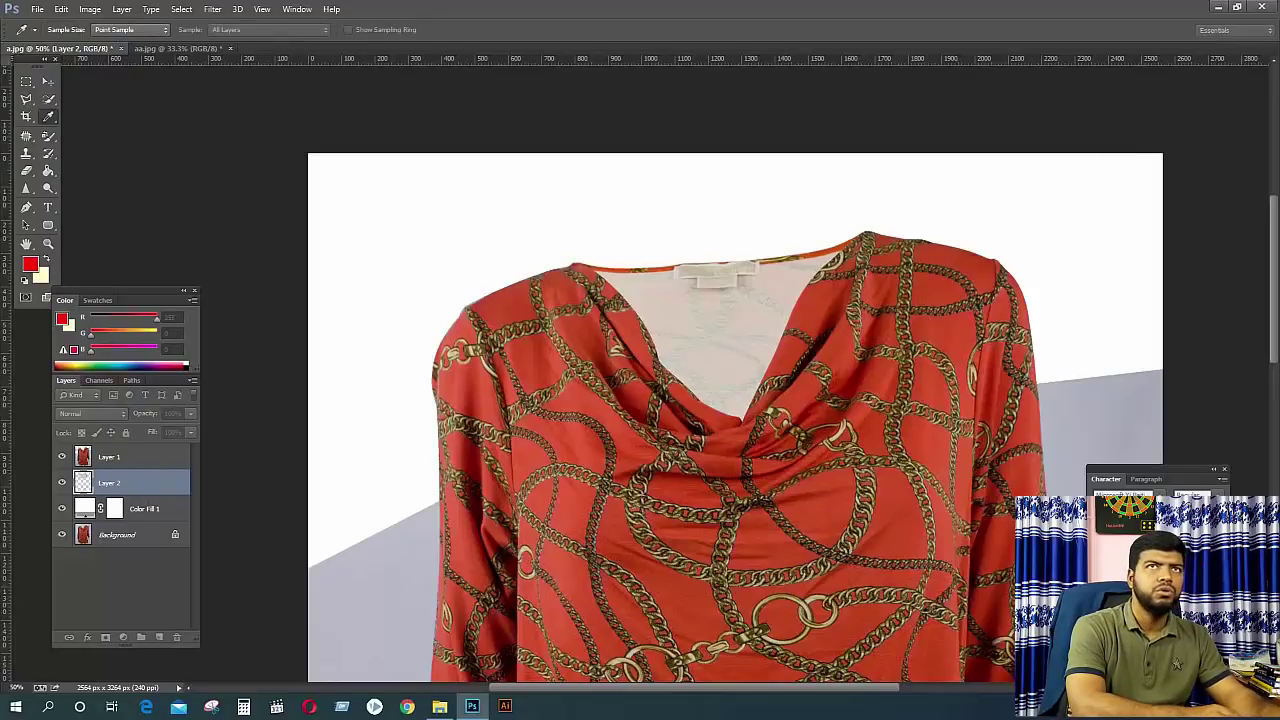
key(ctrl+m)
drag(1171, 263, 420, 240)
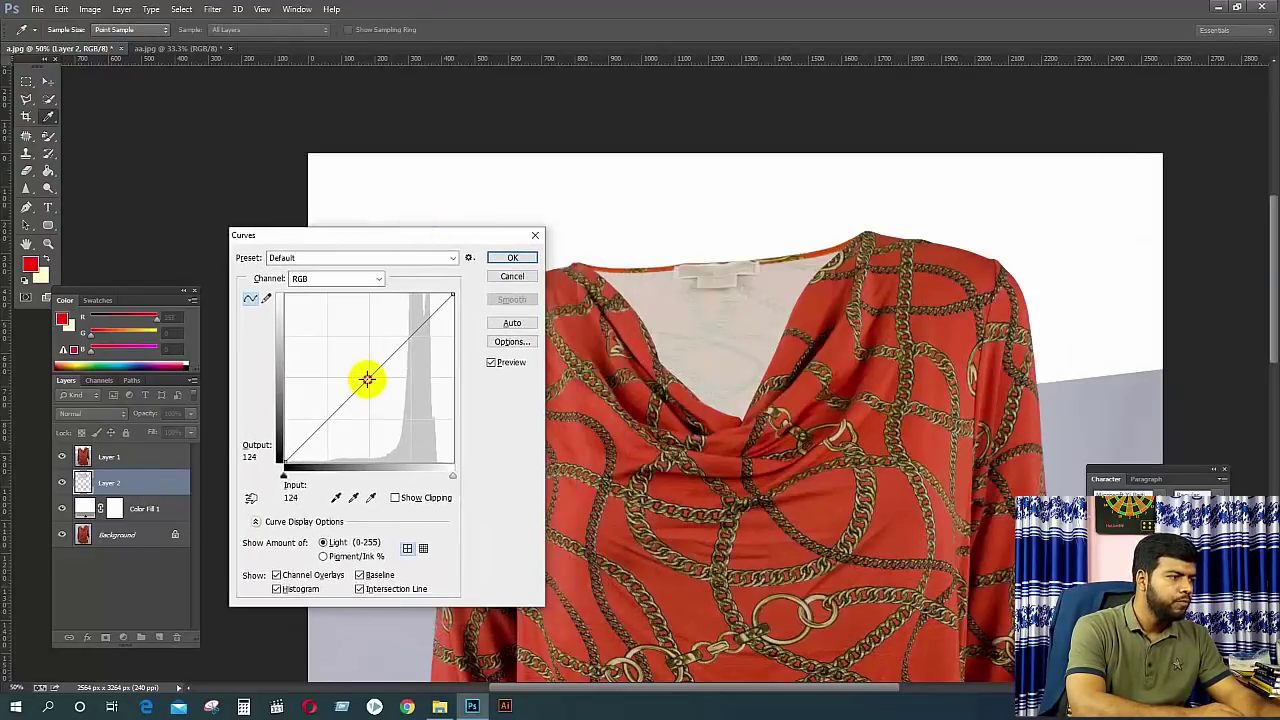
mouse_move(366, 376)
mouse_down()
mouse_move(357, 370)
mouse_move(386, 383)
mouse_up()
click(511, 257)
key(e)
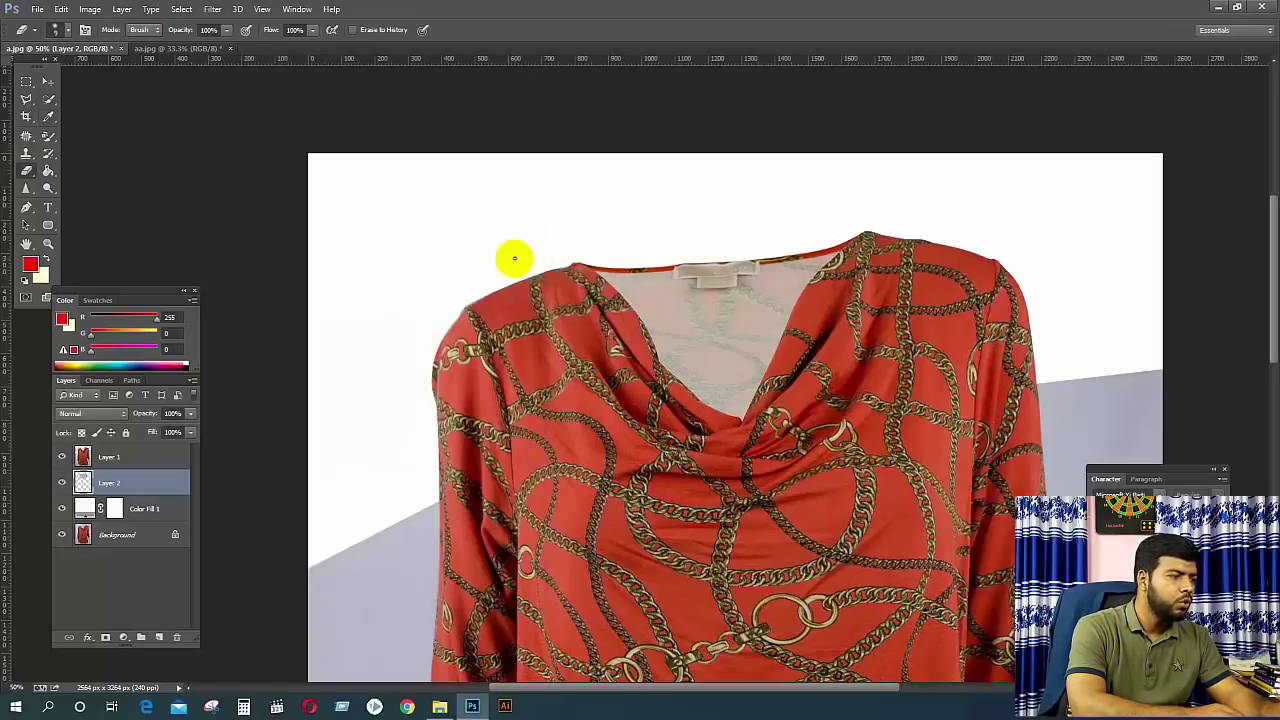
key(ctrl+minus)
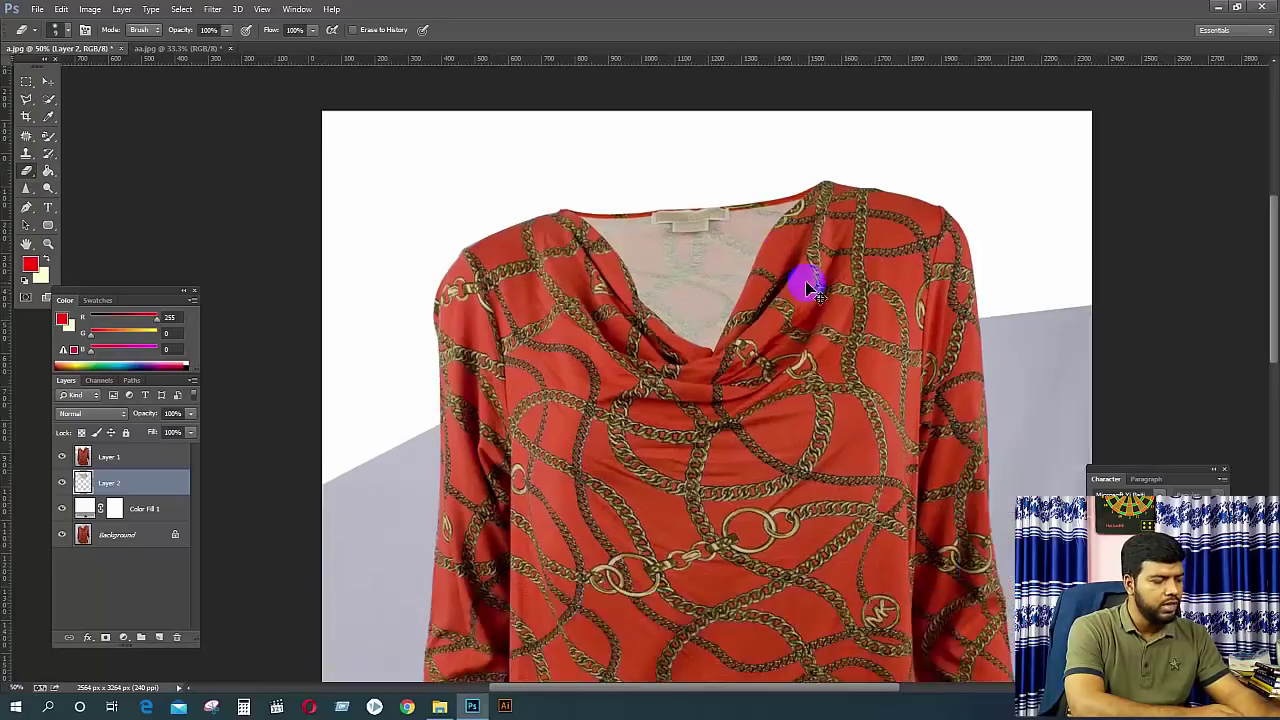
scroll(815, 290, down, 2)
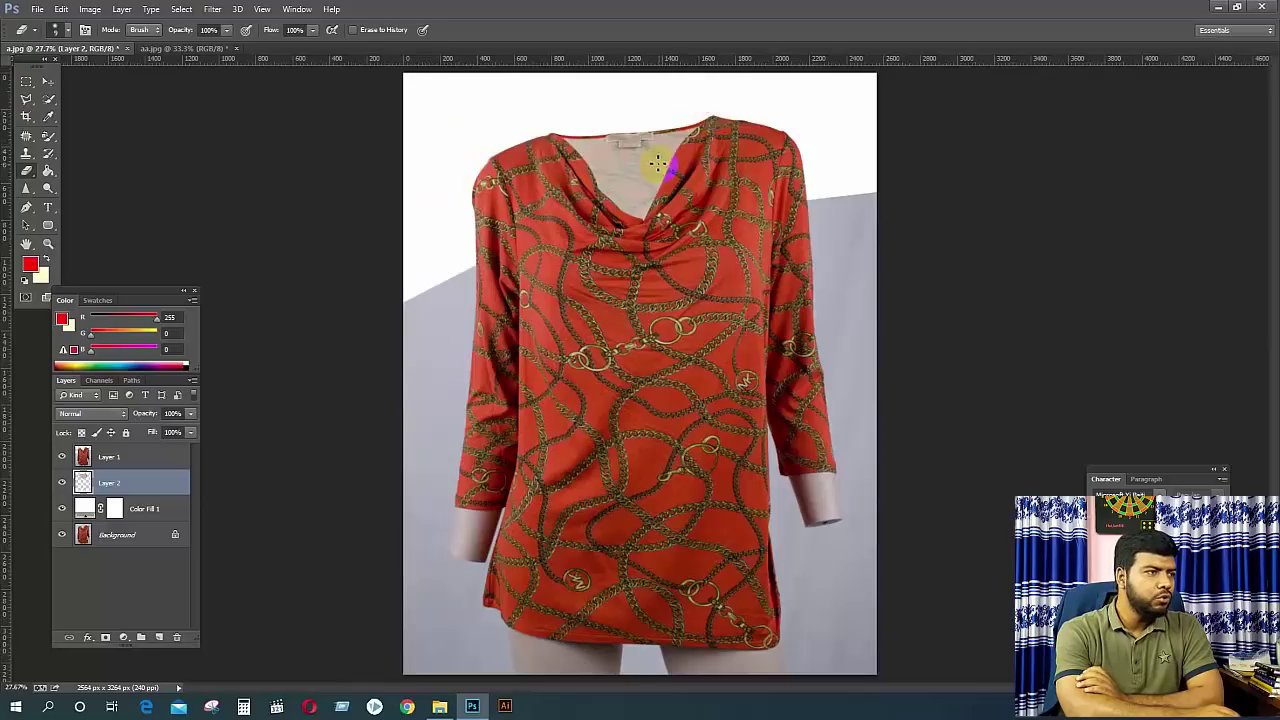
Switch to File Explorer and review the other front and back garment photos from b to dd in Photos.
click(439, 706)
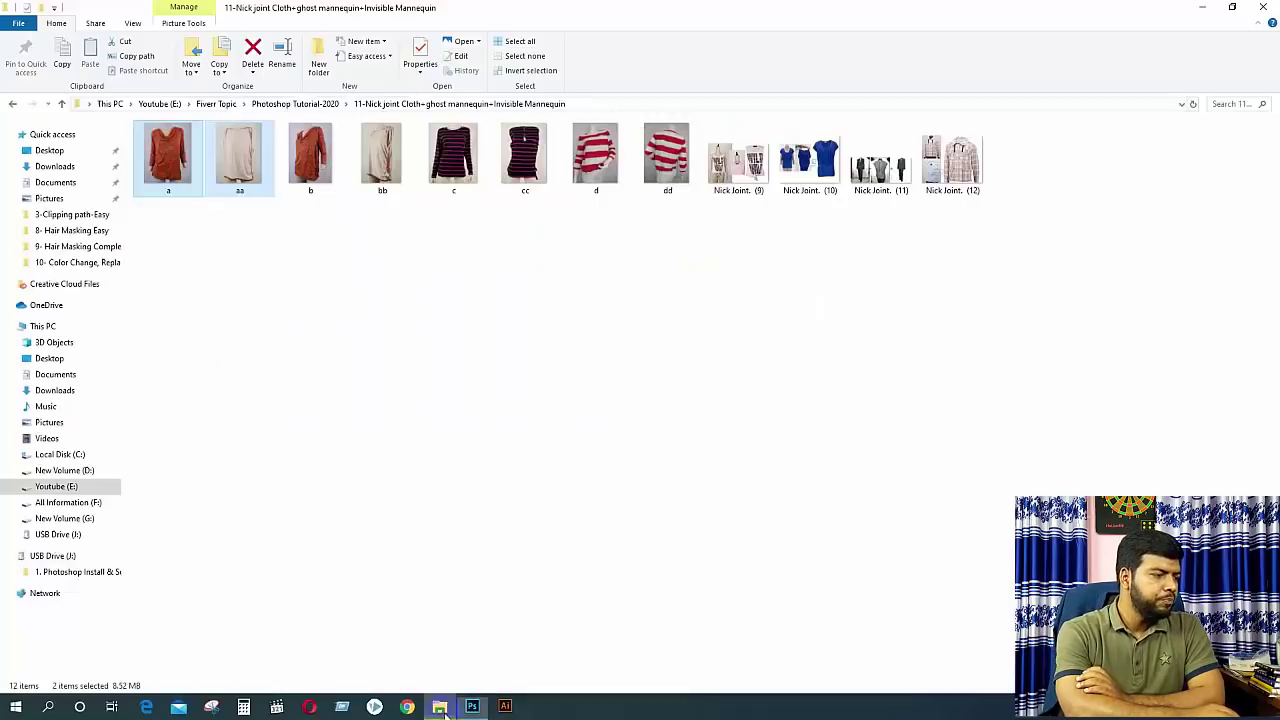
click(410, 290)
double_click(310, 165)
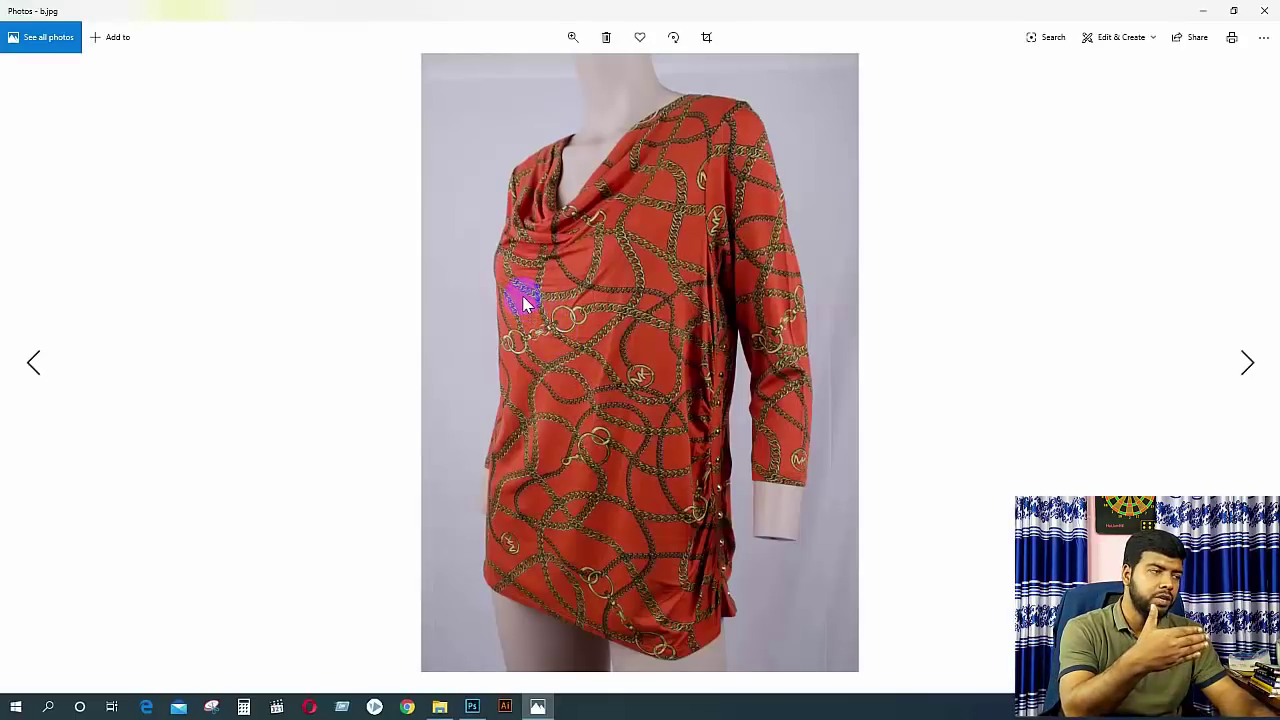
key(Right)
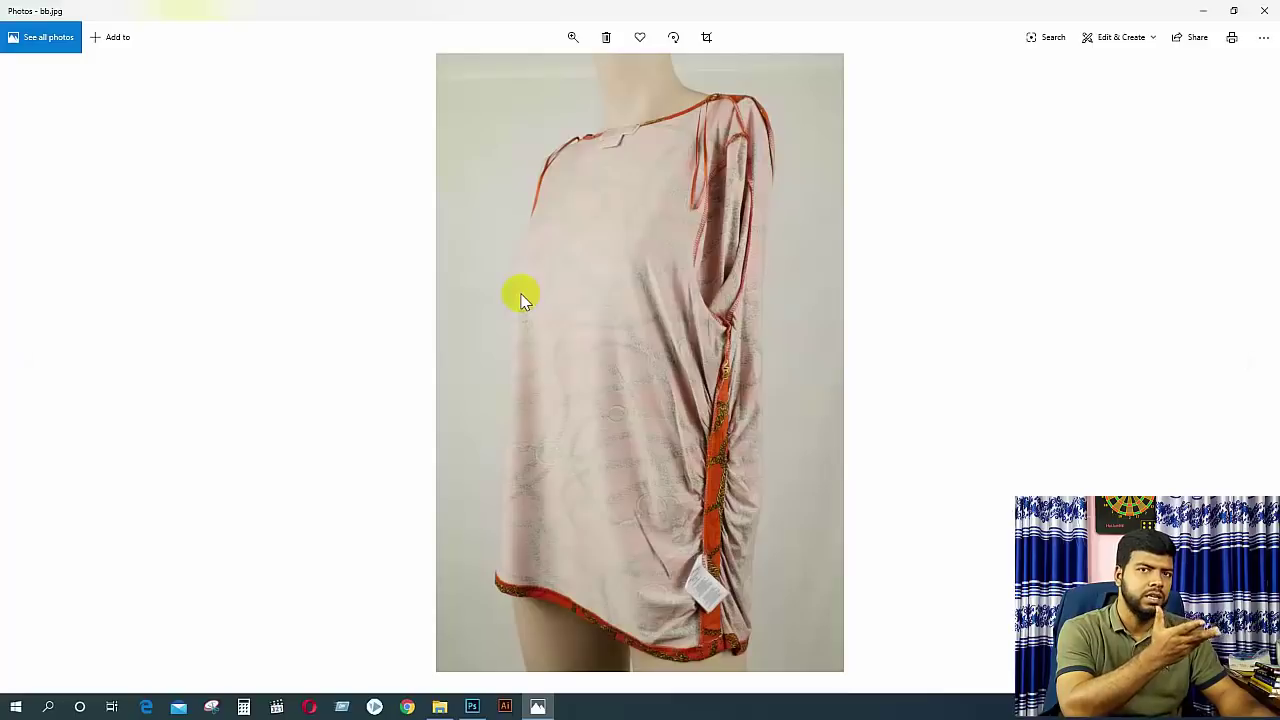
scroll(520, 296, down, 1)
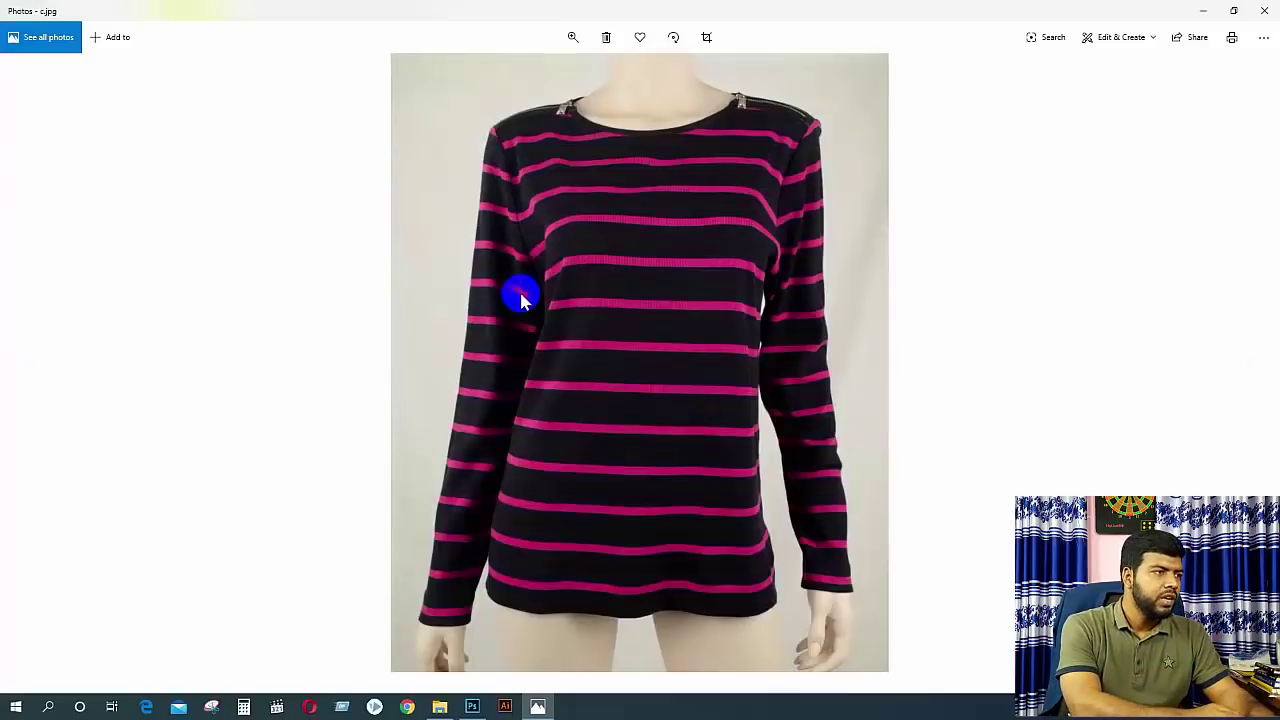
scroll(530, 262, down, 1)
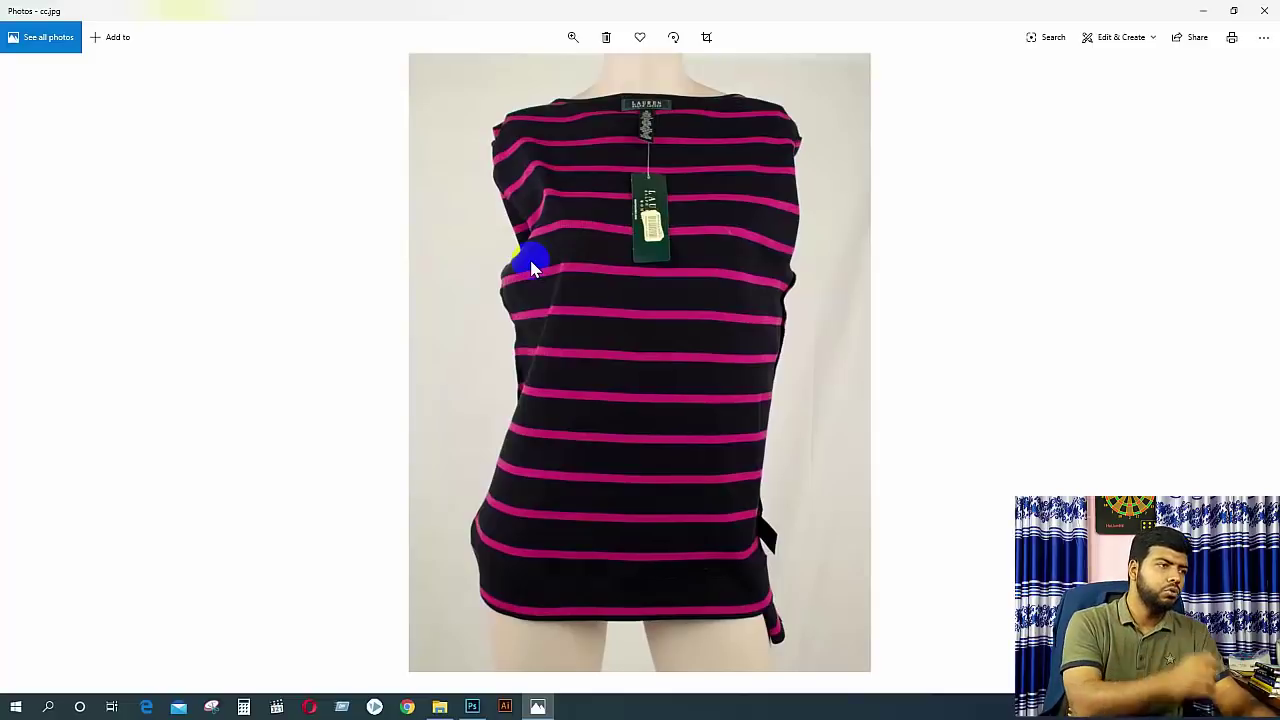
scroll(531, 265, down, 1)
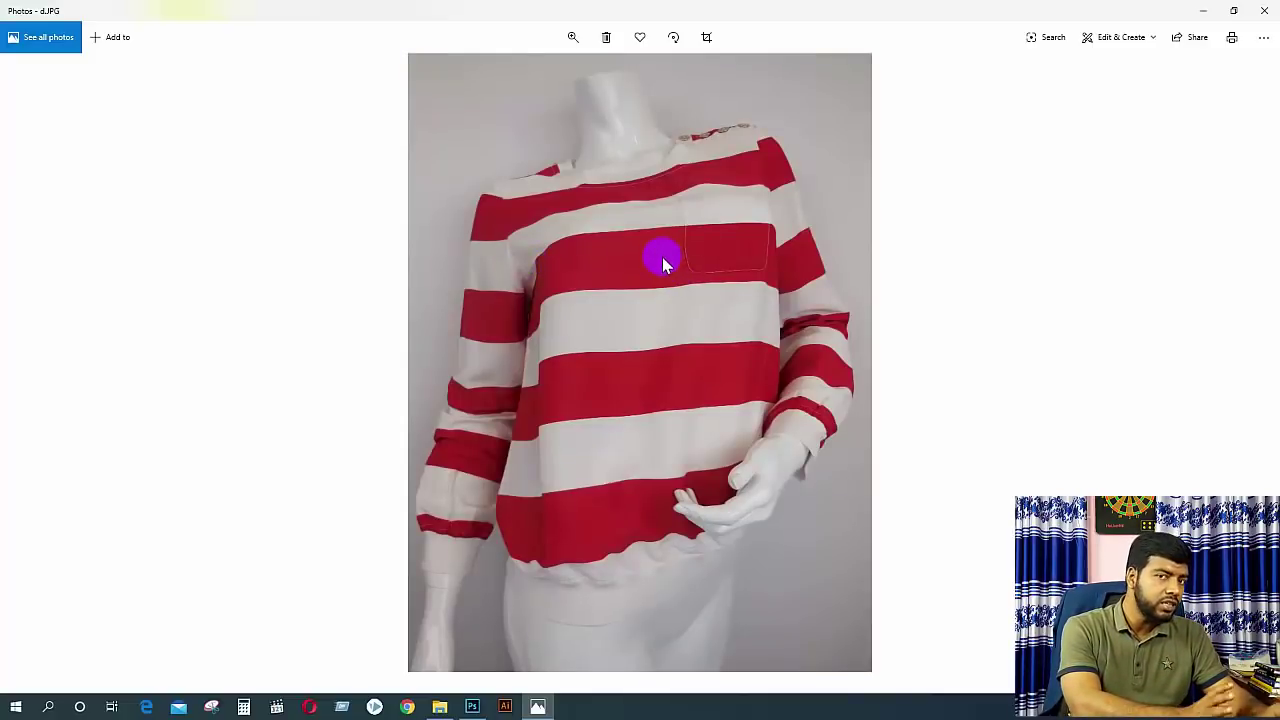
scroll(658, 265, down, 1)
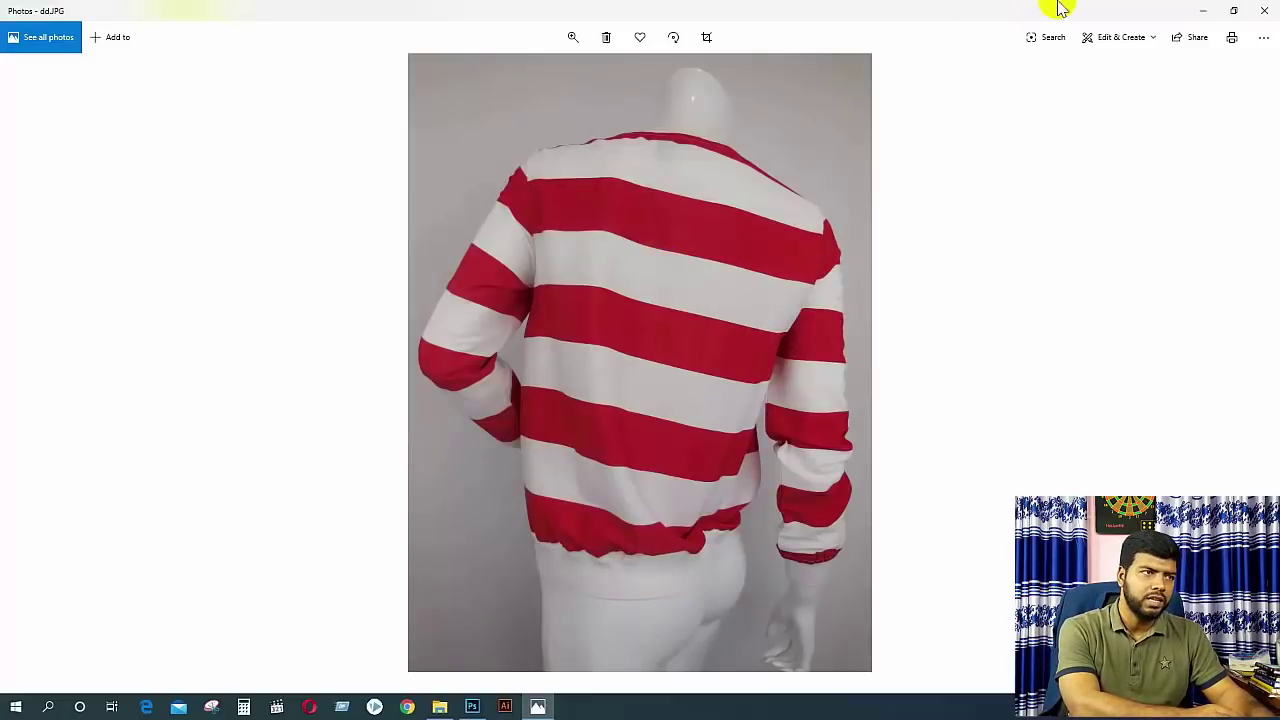
click(1262, 12)
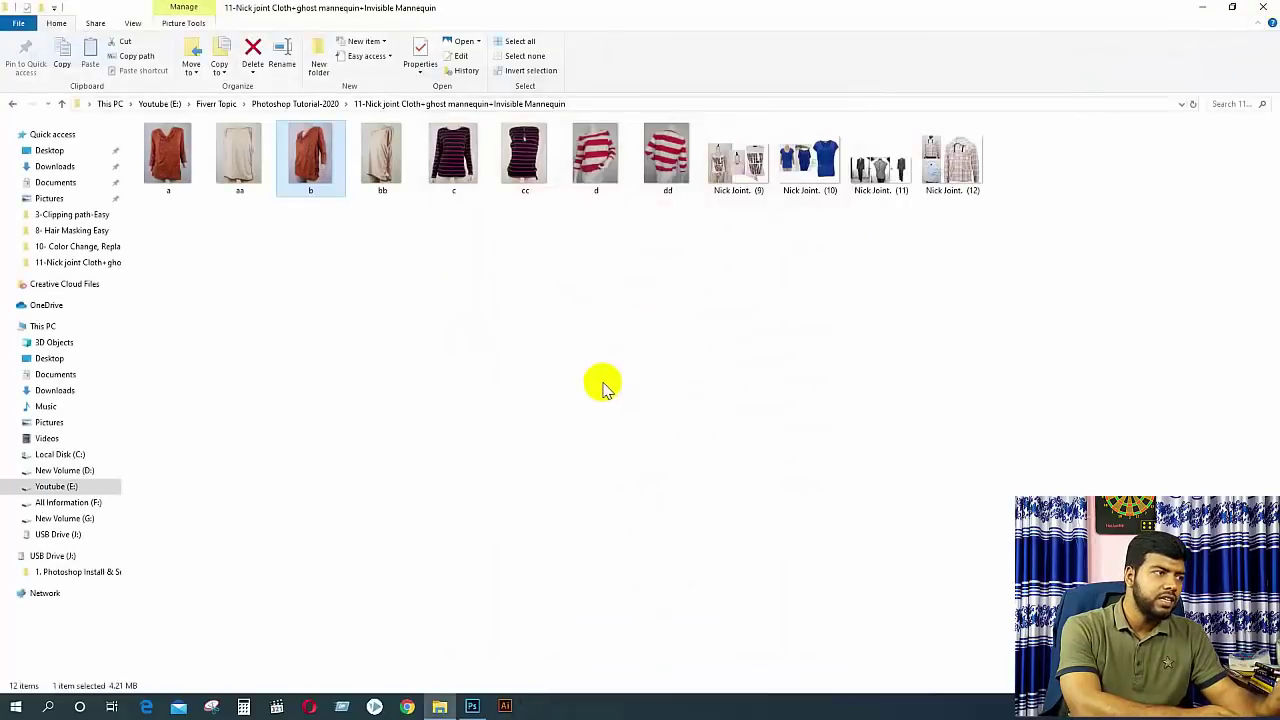